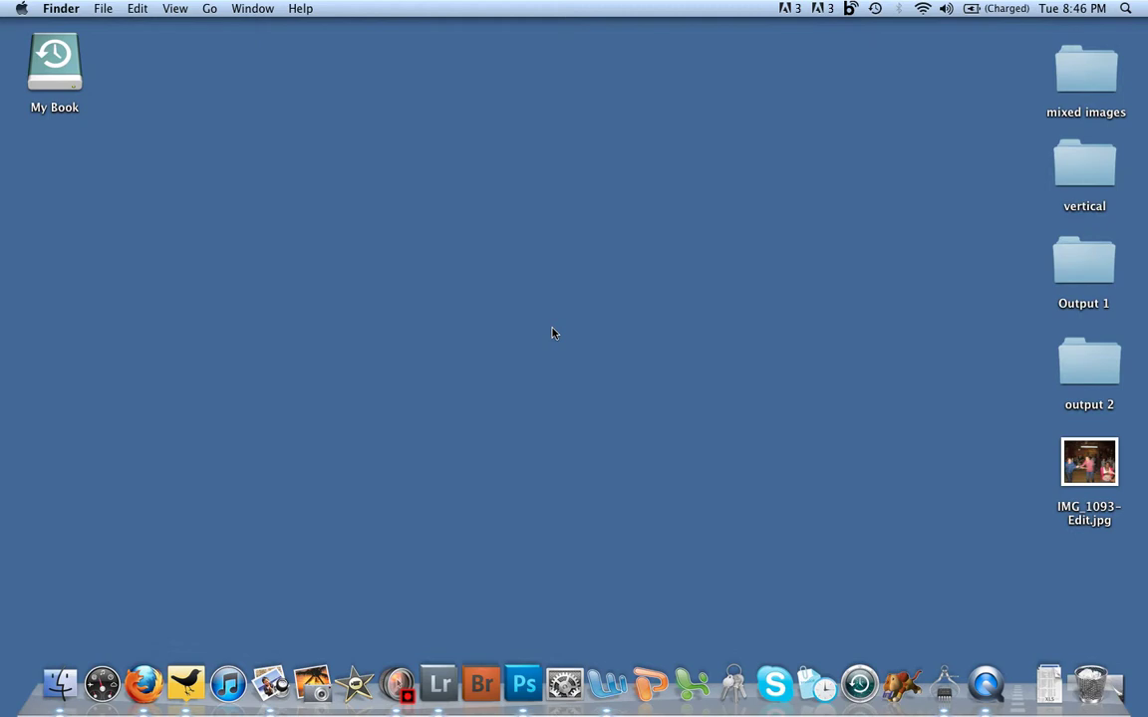
Switch to Photoshop and bring up the list of recorded actions.
click(520, 685)
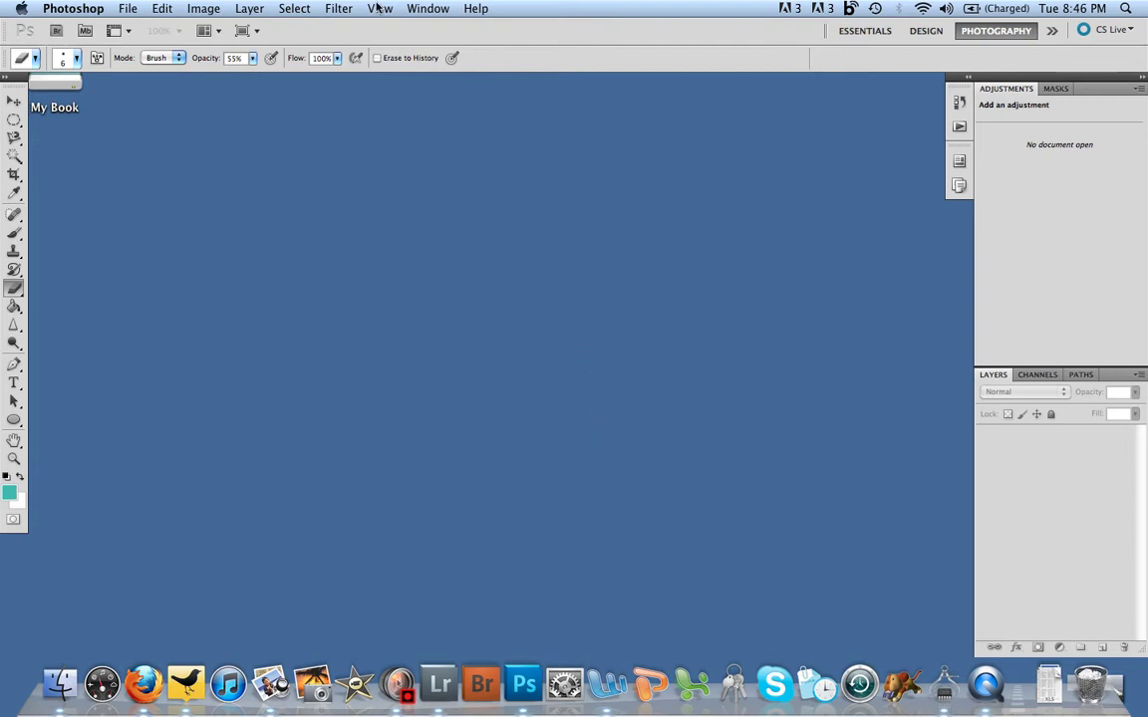
click(423, 9)
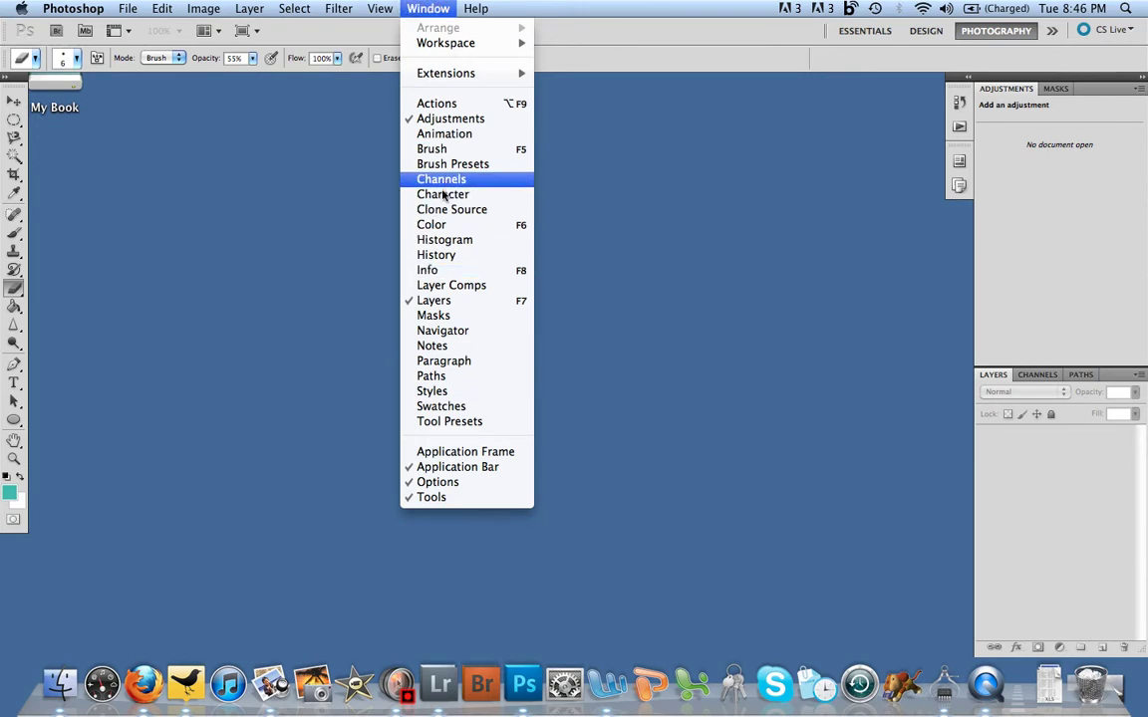
click(443, 254)
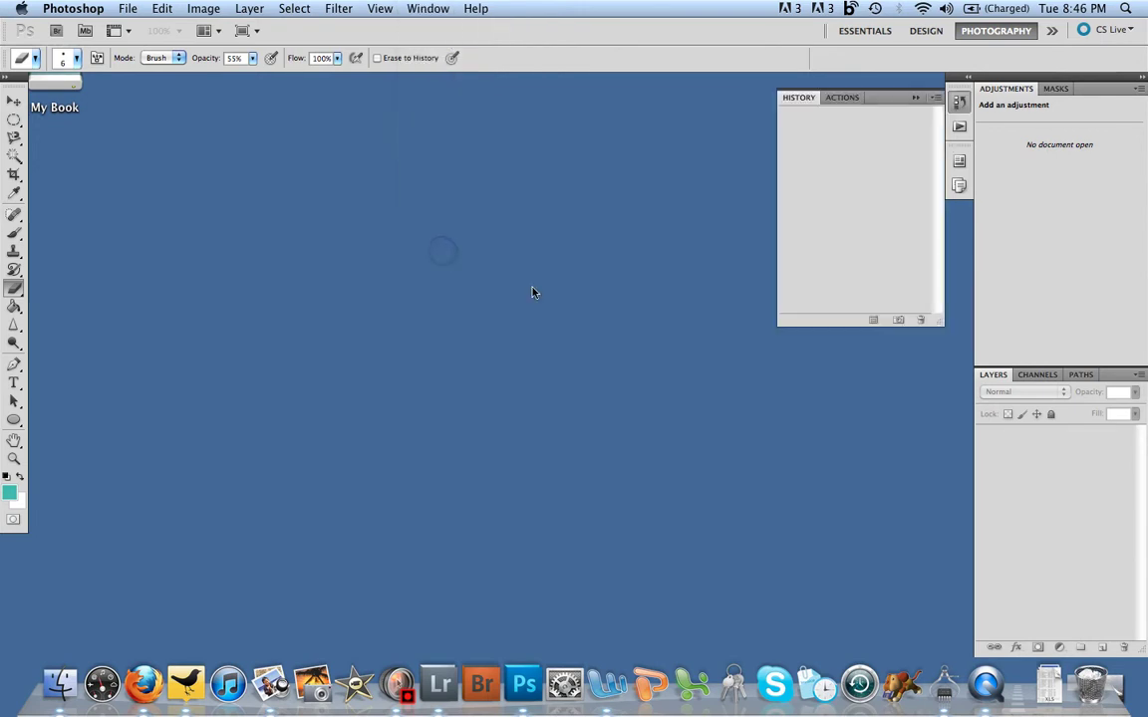
click(840, 98)
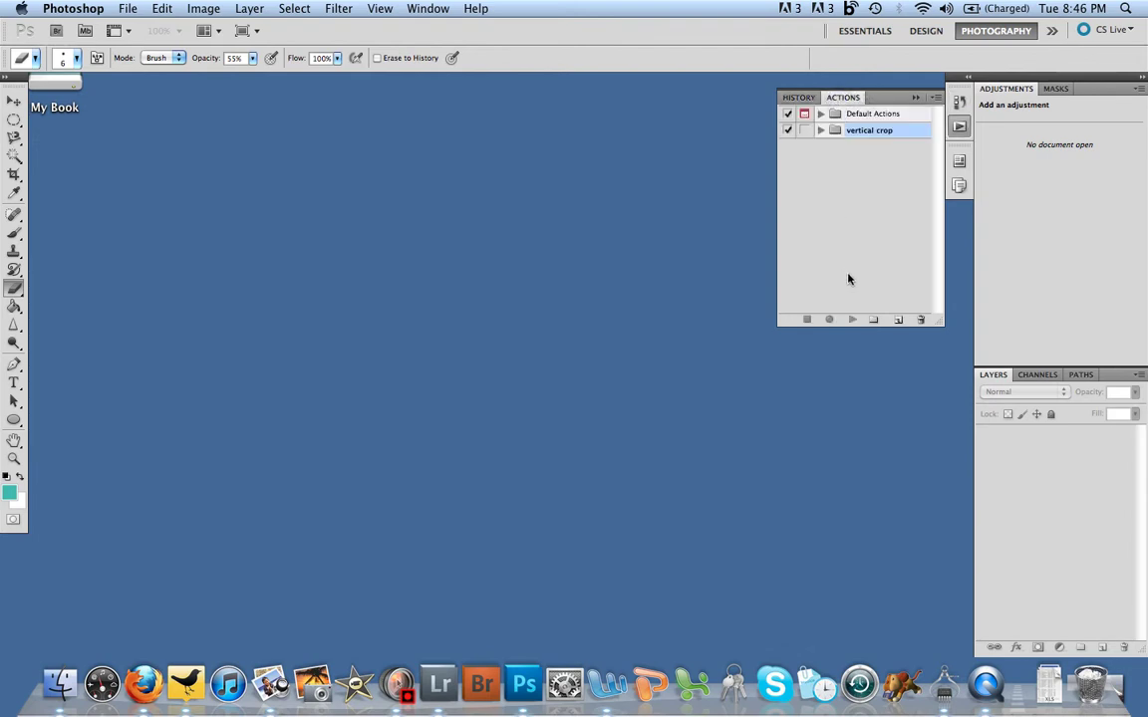
Create an action set named "horizontal crop" and start recording a new action in it with the default name.
click(874, 321)
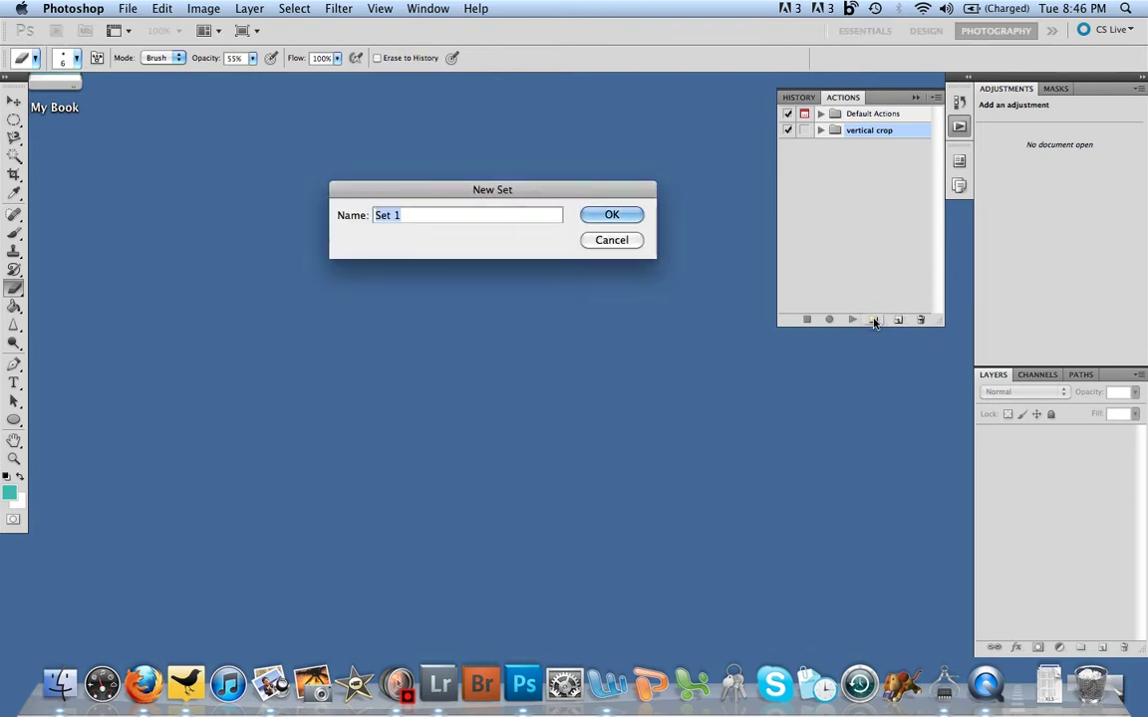
text(horizontal croo)
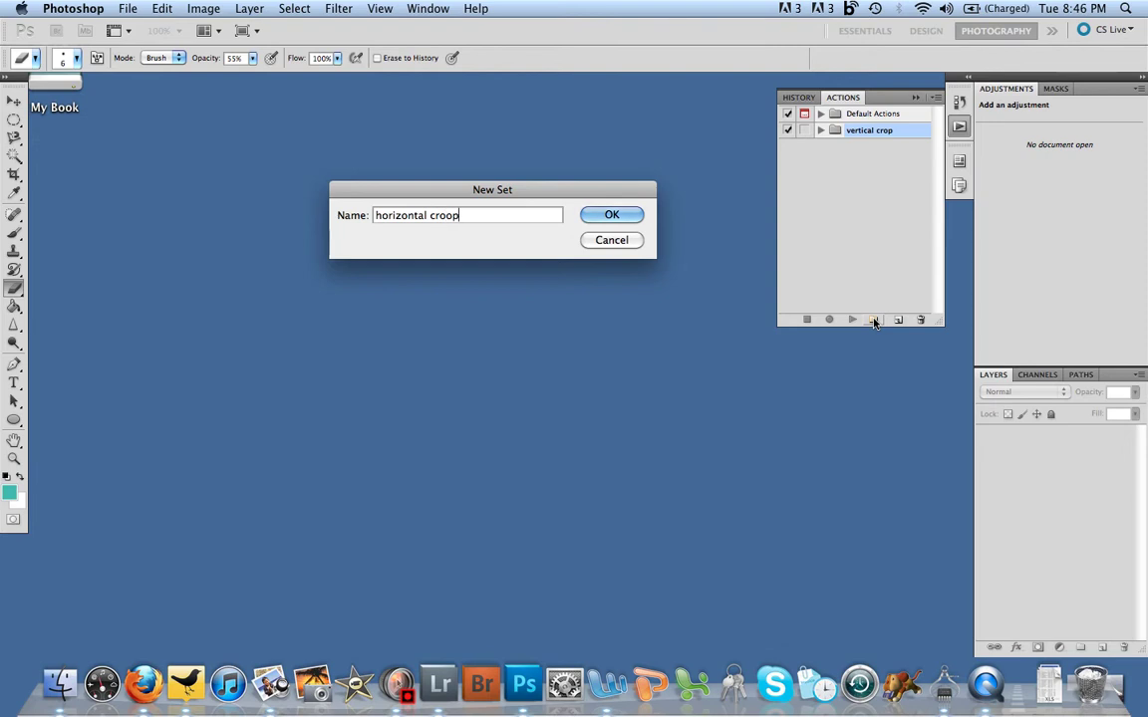
key(BackSpace)
text(p)
key(Return)
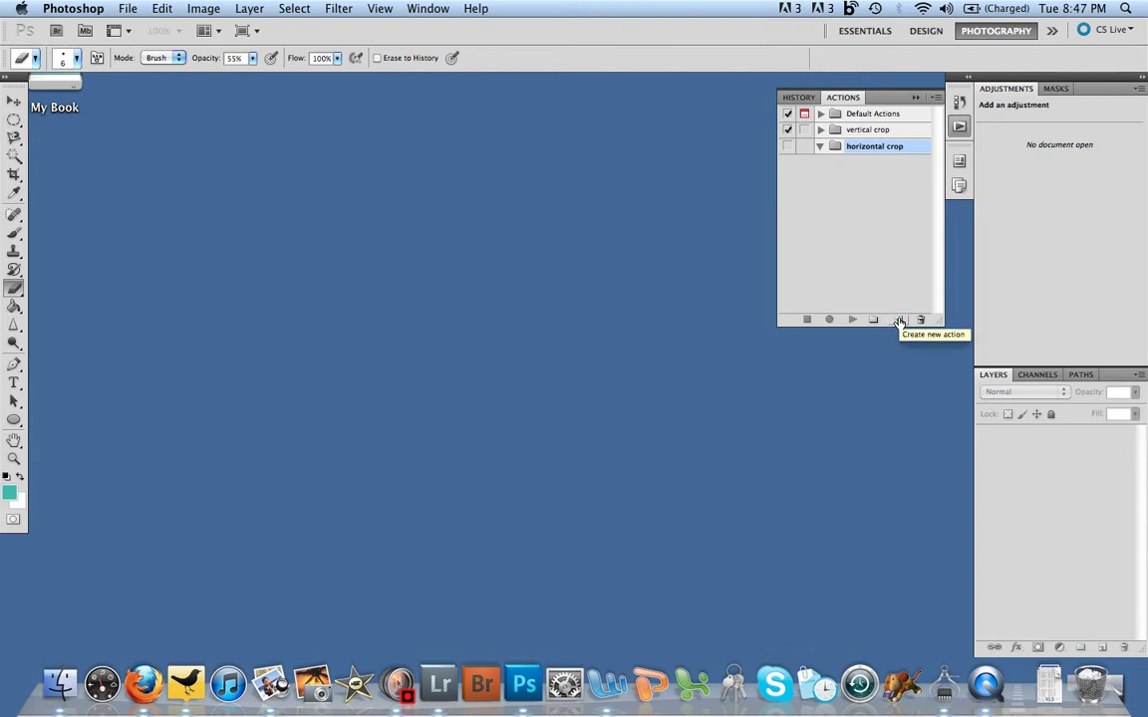
click(898, 320)
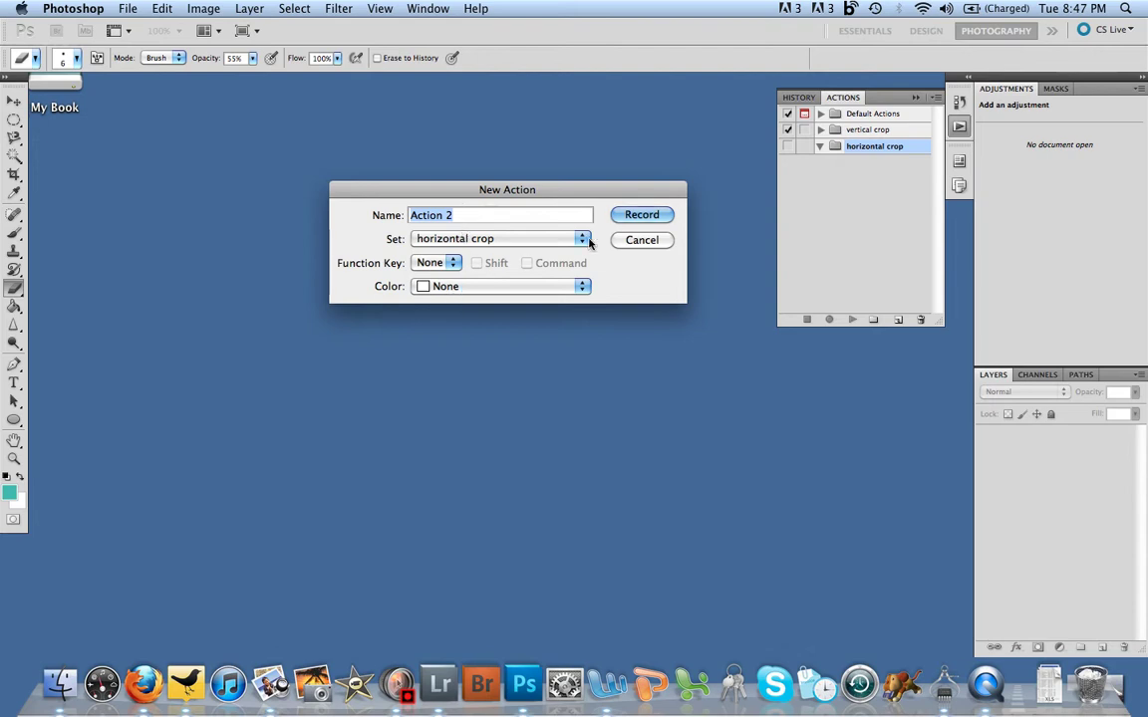
click(637, 219)
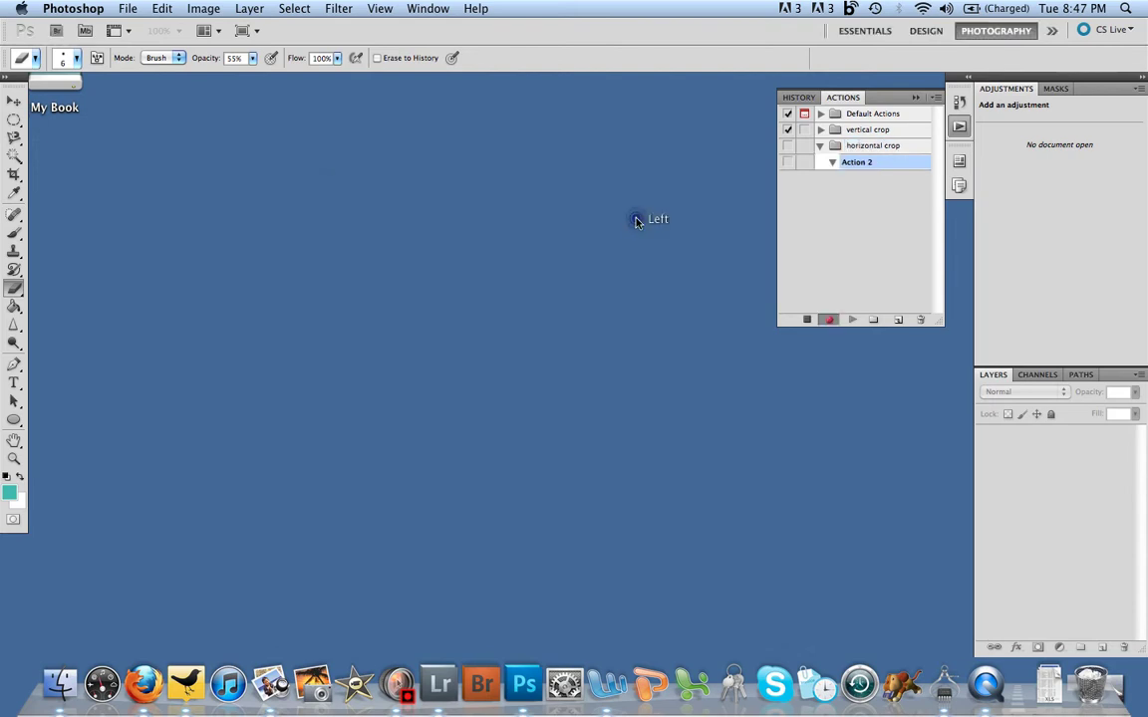
Open the image IMG_1093-Edit.jpg from the Desktop while the action records.
click(123, 12)
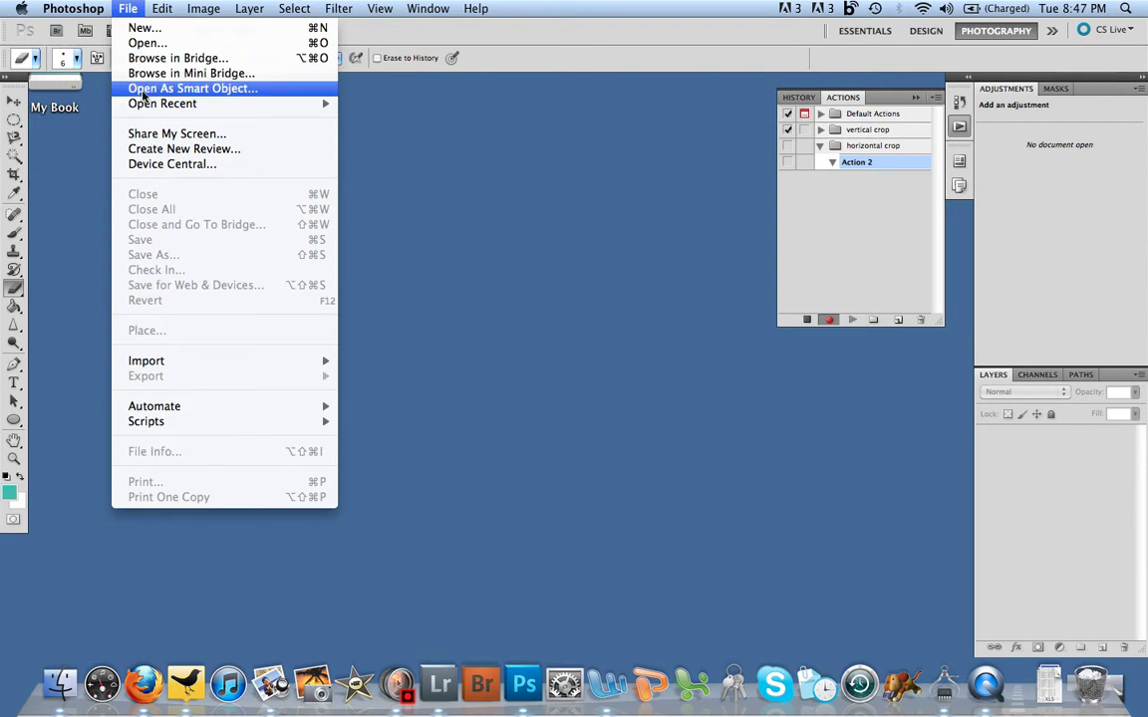
click(147, 43)
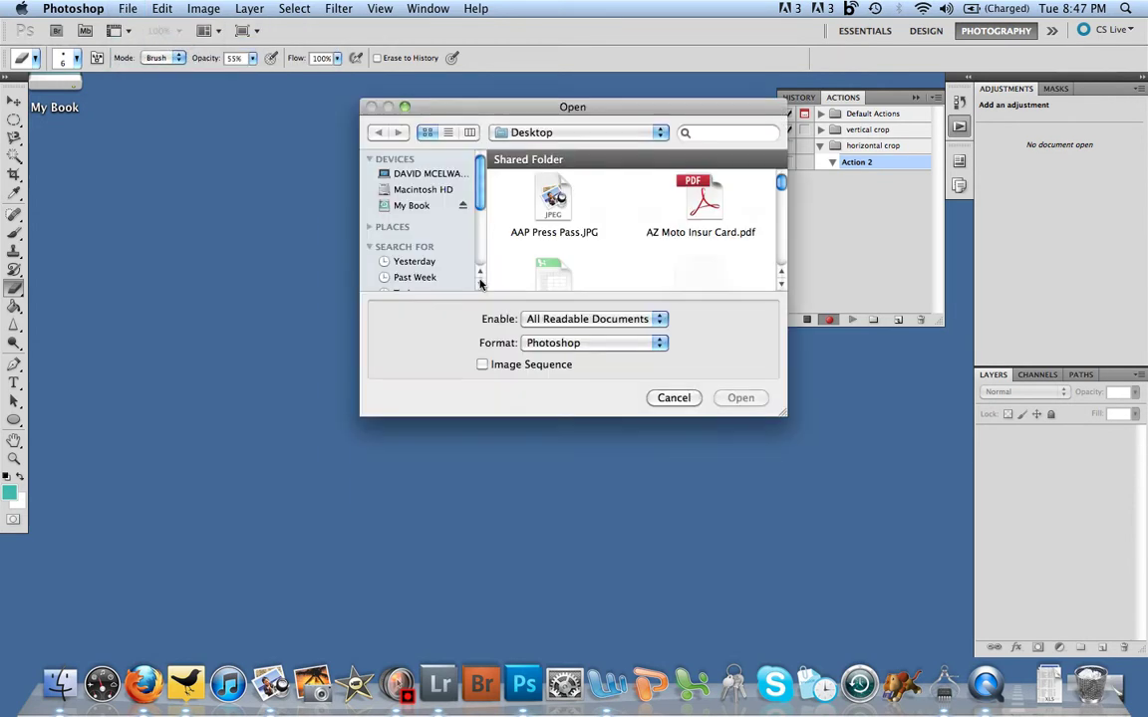
scroll(698, 229, down, 3)
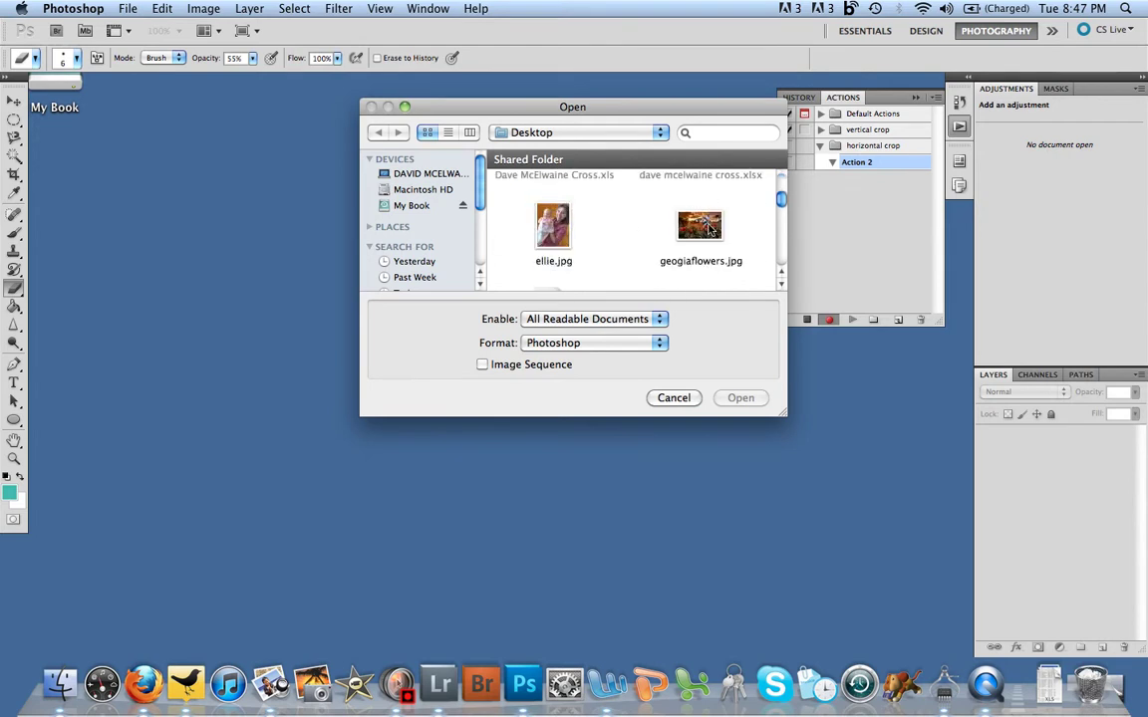
scroll(710, 227, down, 2)
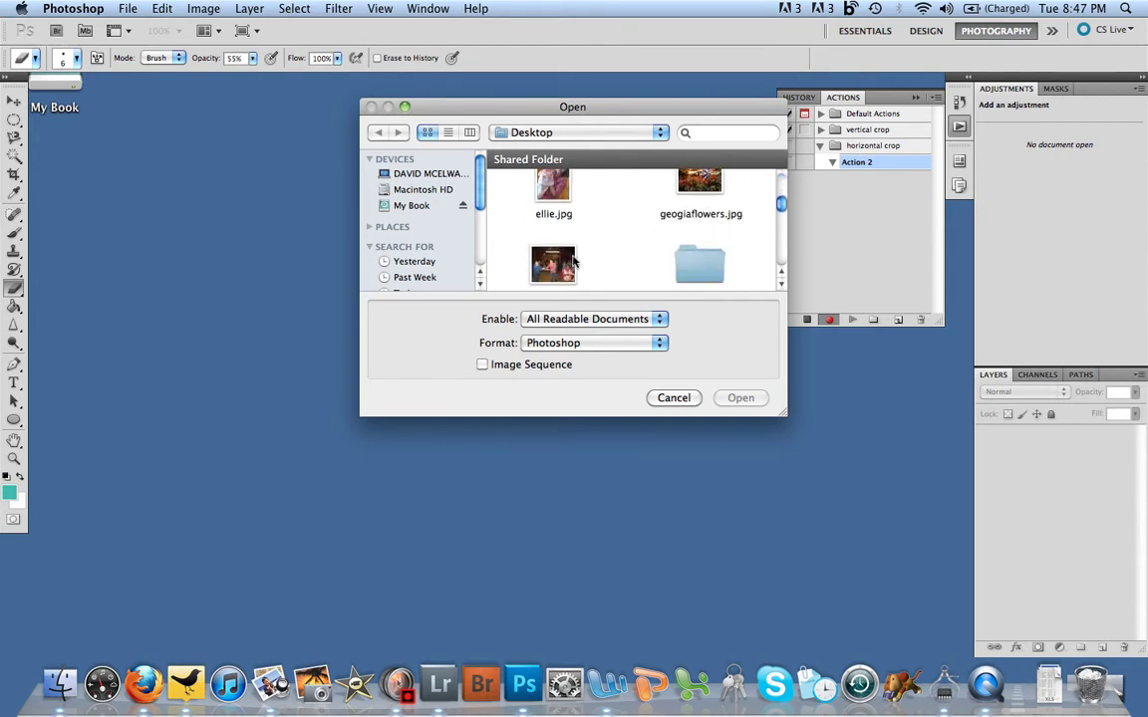
double_click(538, 264)
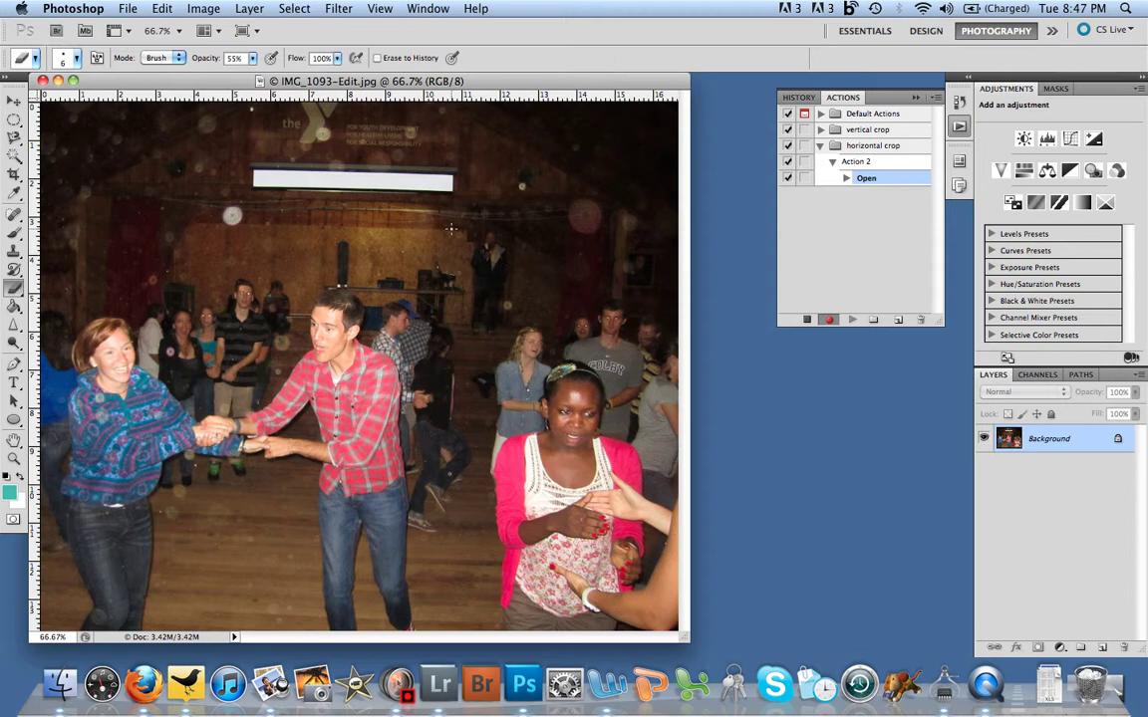
Resize the image to a width of 450 pixels with constrained proportions and view it at 100%.
click(205, 9)
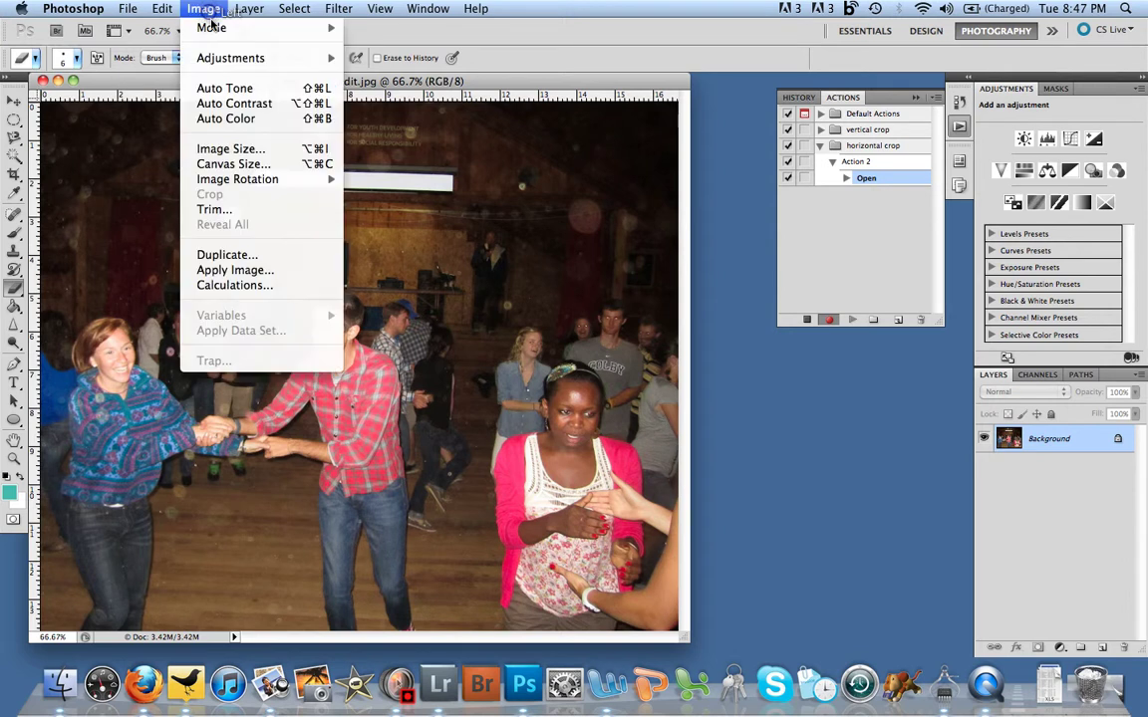
click(224, 146)
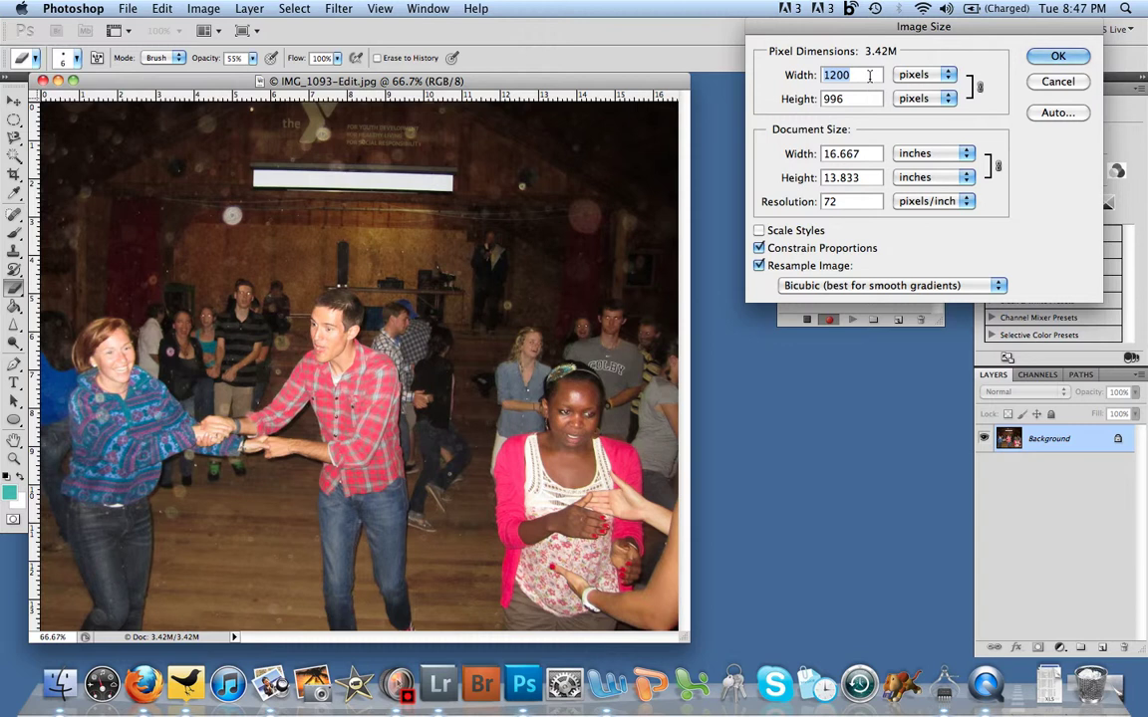
text(450)
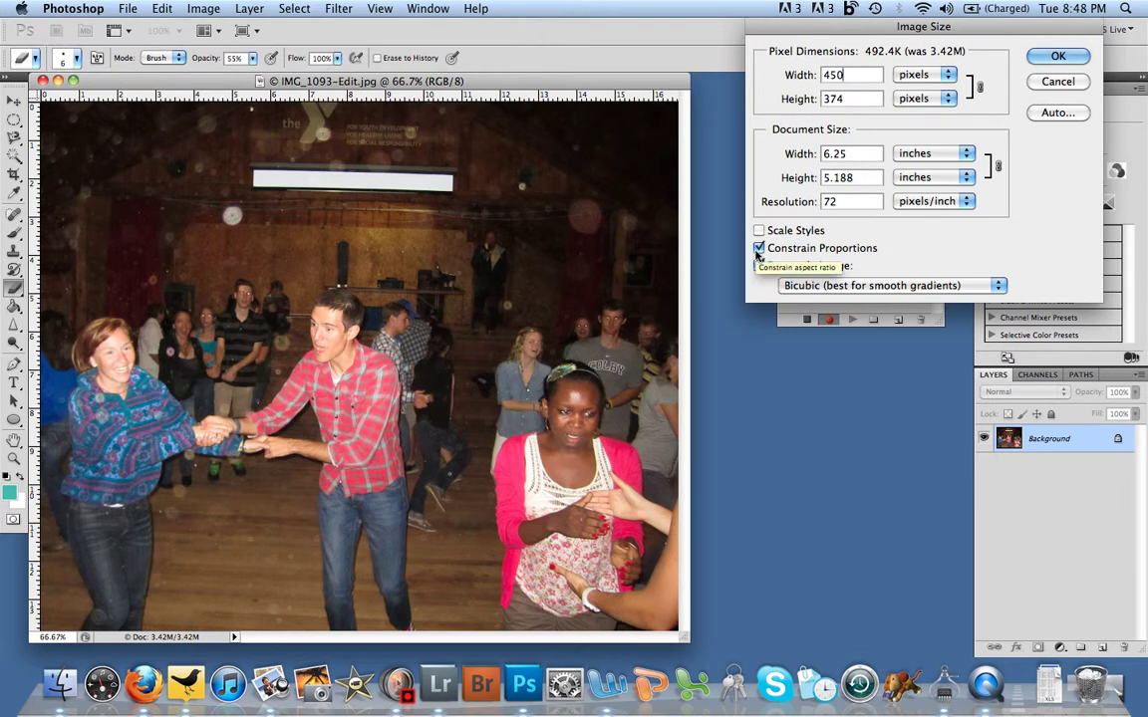
click(1049, 58)
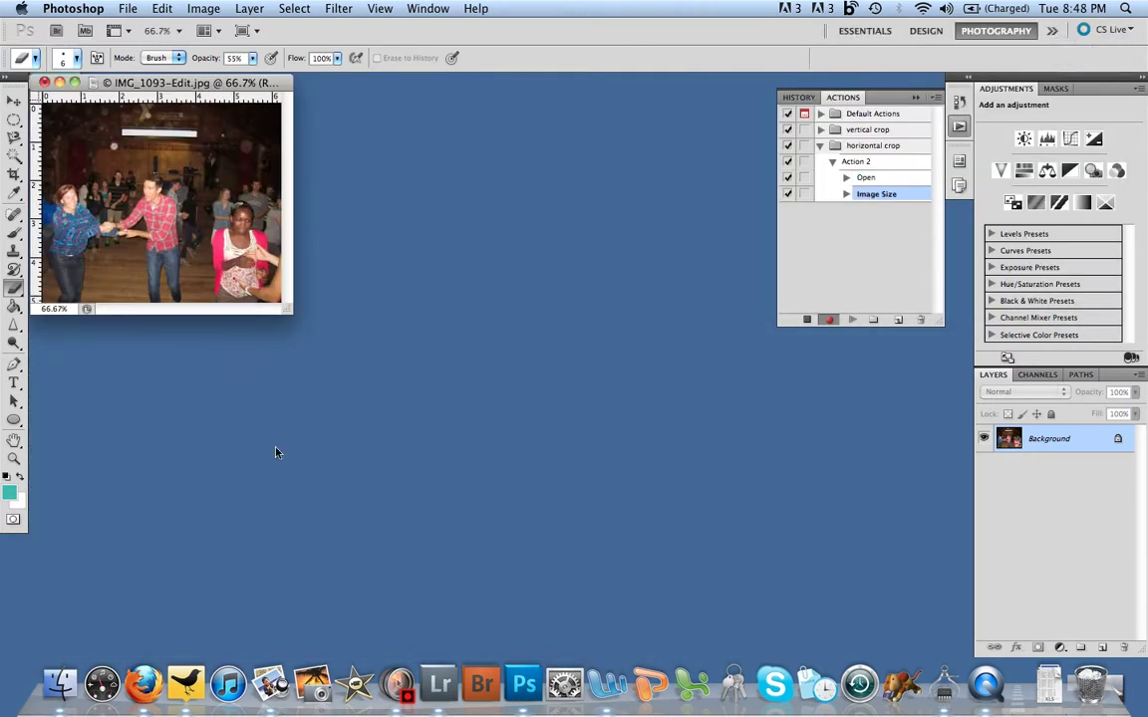
key(super+1)
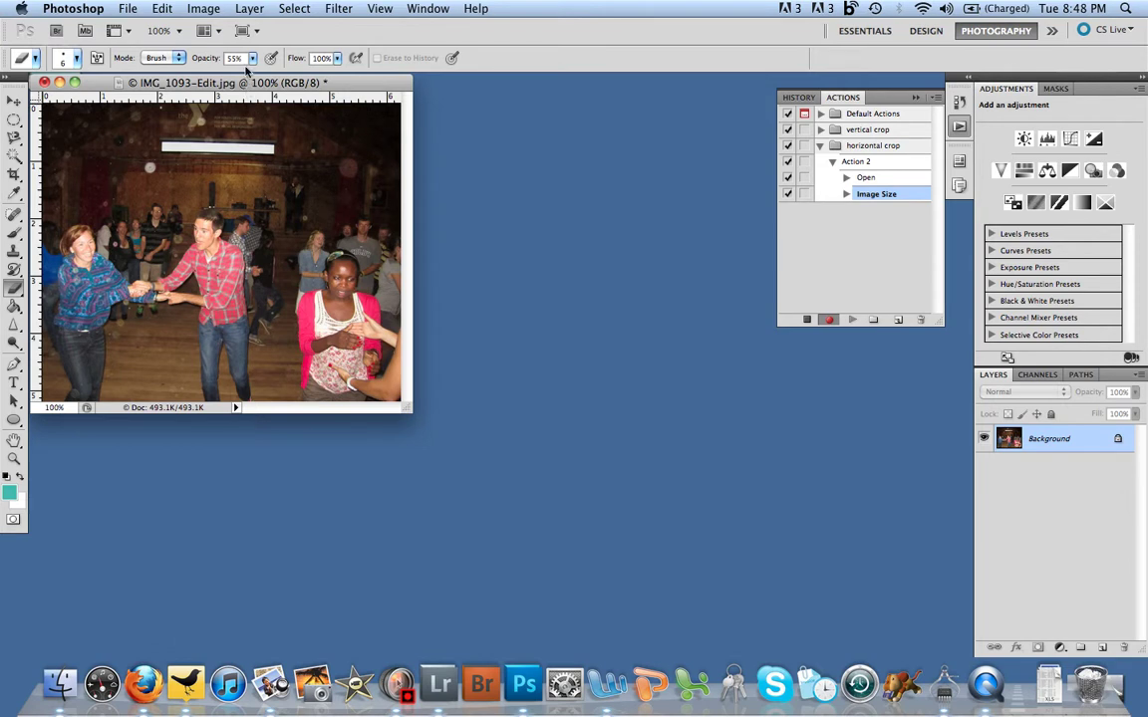
Set the new canvas size to 400 pixels wide by 200 pixels high.
click(203, 9)
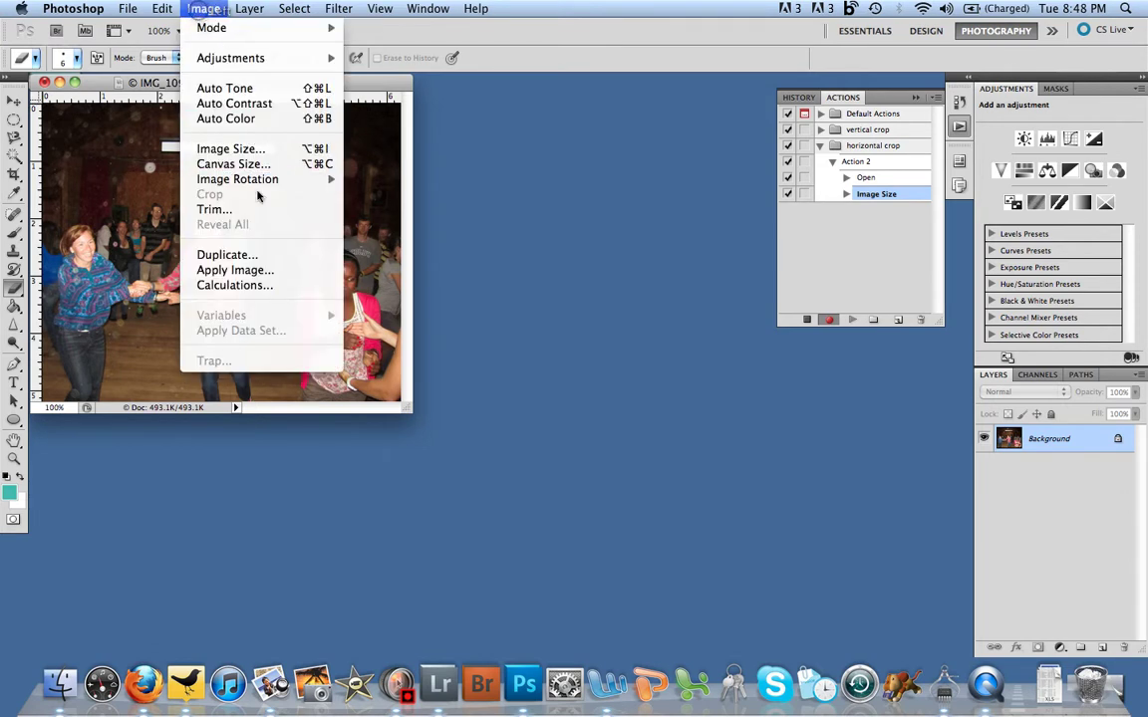
click(235, 164)
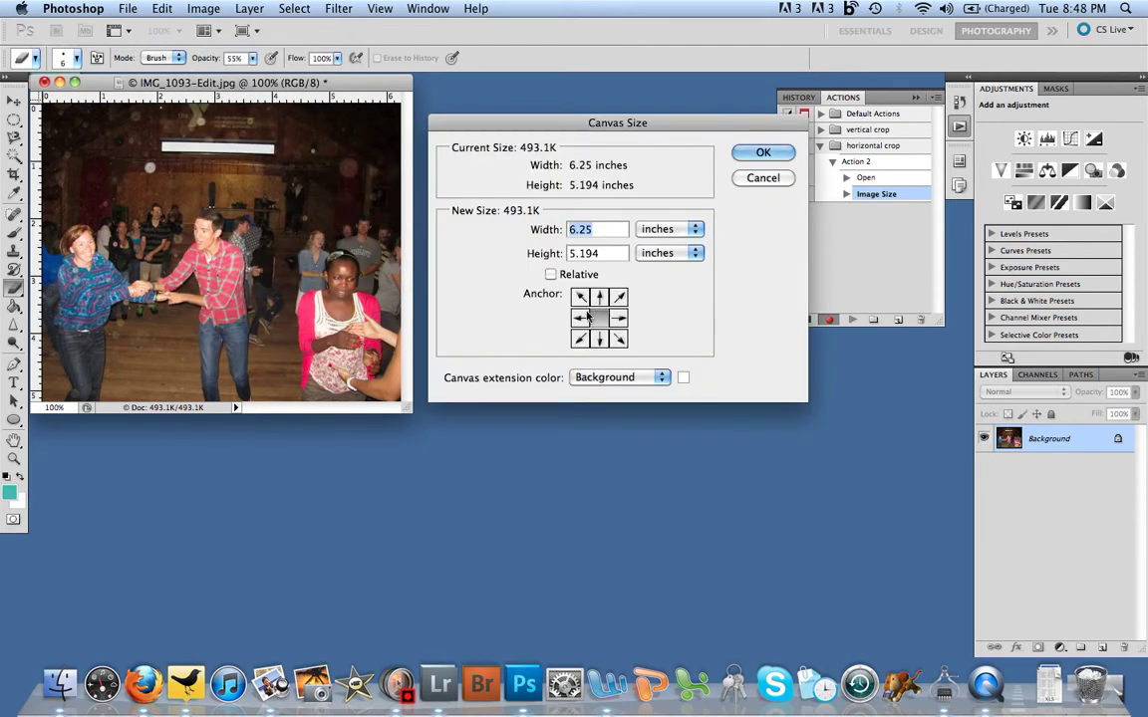
click(694, 228)
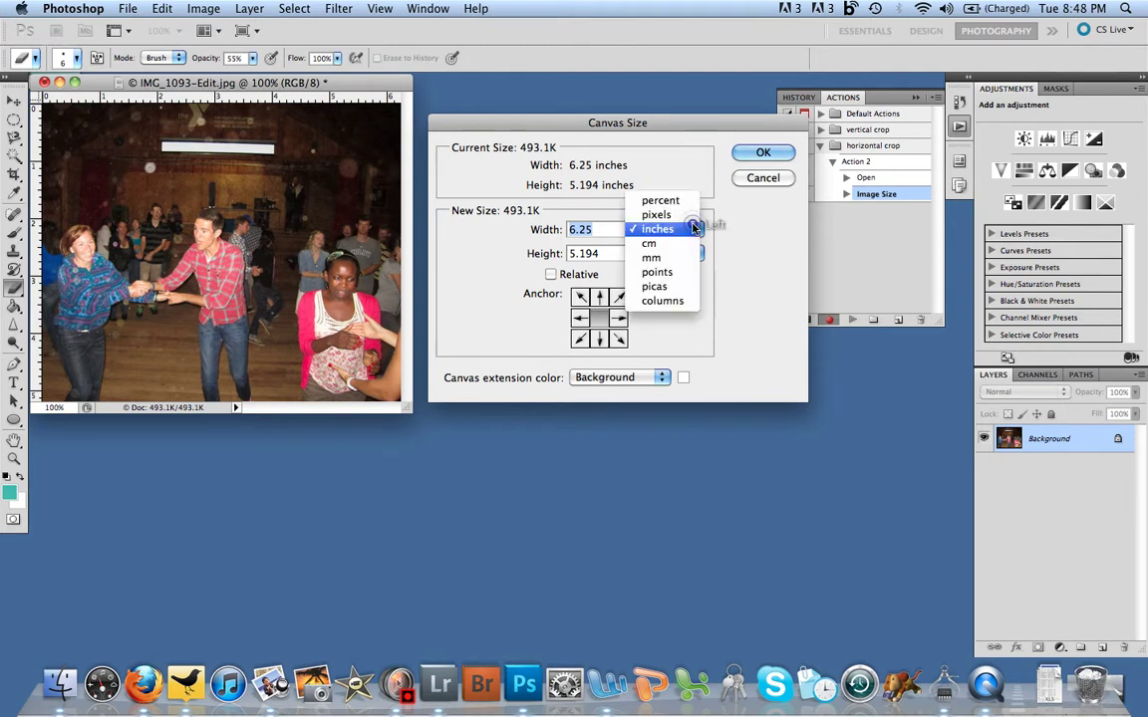
click(692, 215)
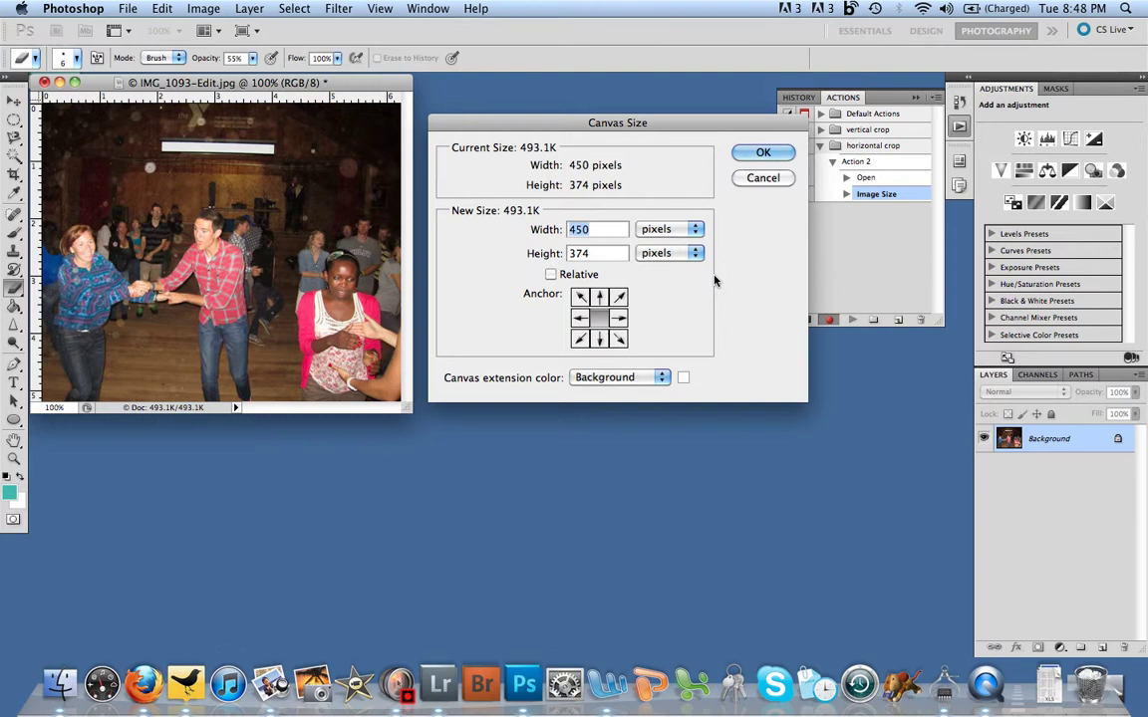
text(400)
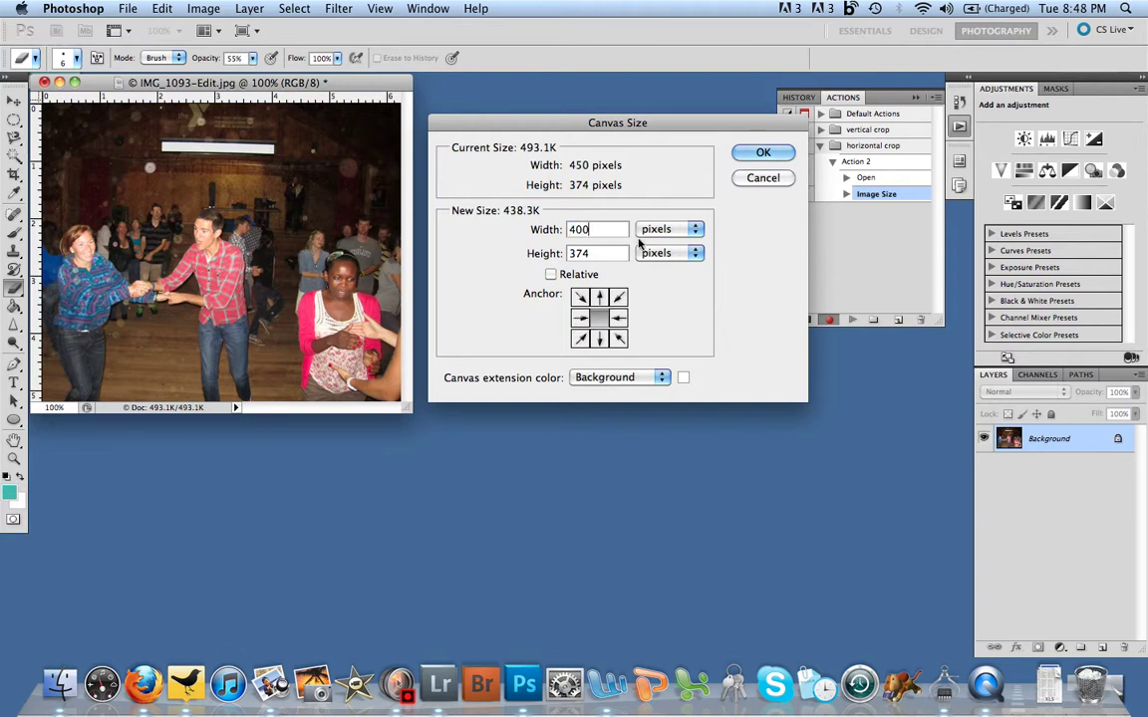
click(594, 252)
key(BackSpace)
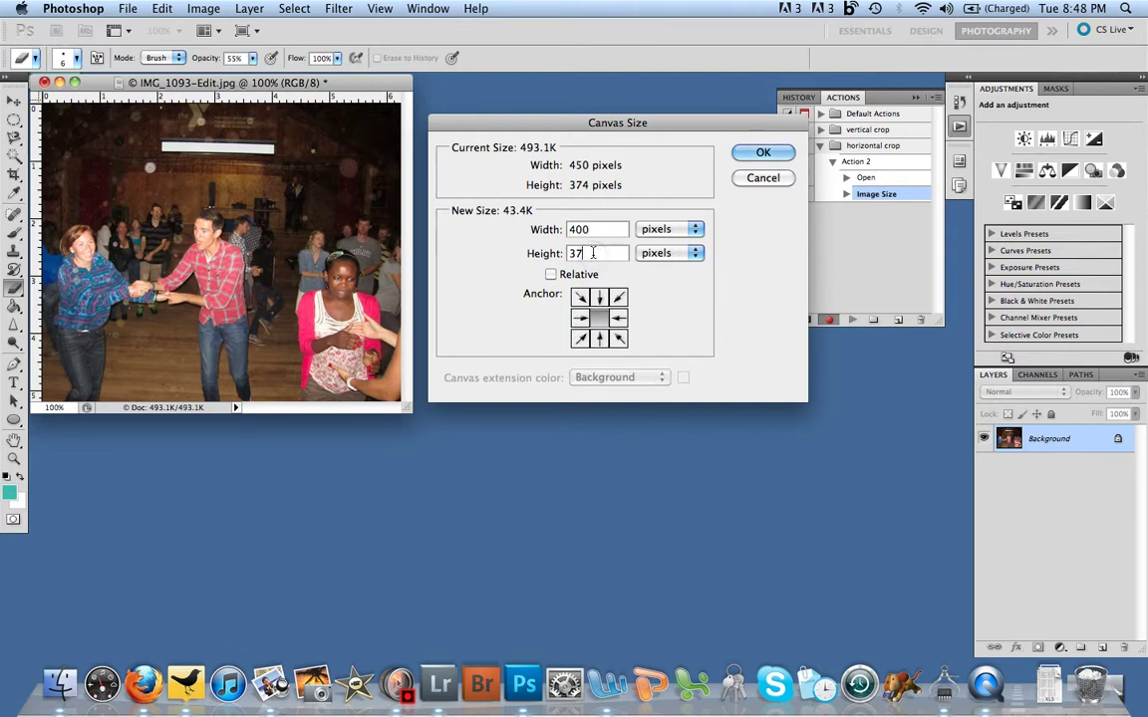
key(BackSpace)
key(BackSpace)
text(200)
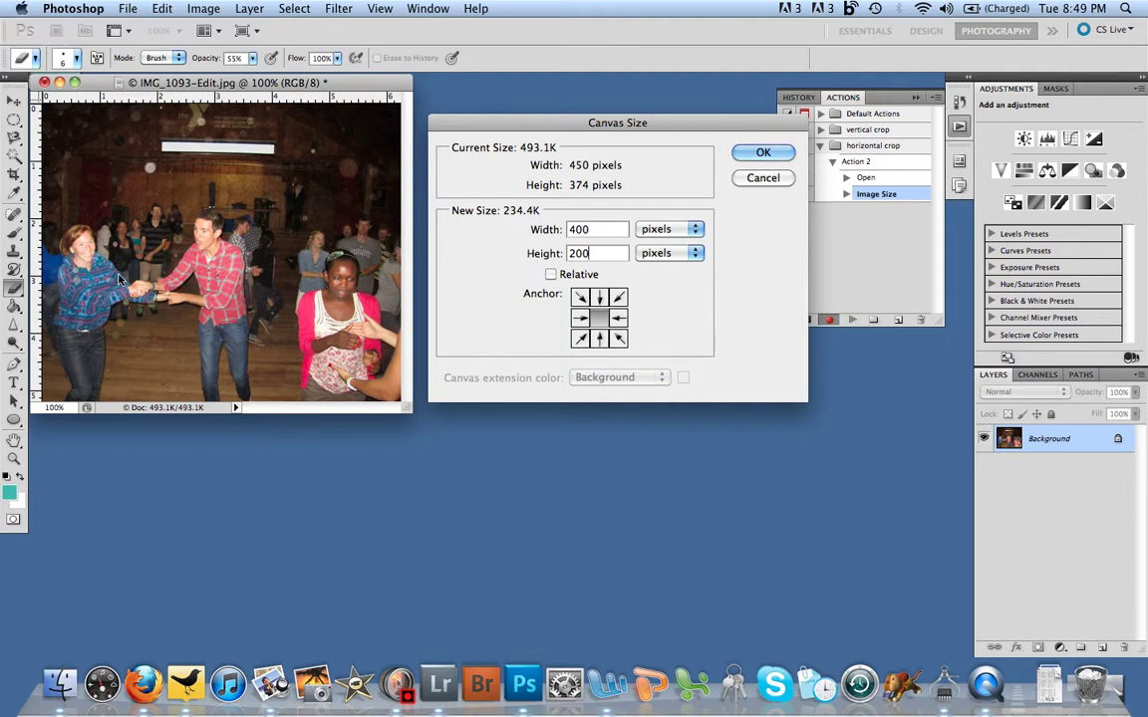
Anchor the canvas at the centre after trying the top-centre anchor, and apply the new canvas size with clipping.
click(600, 297)
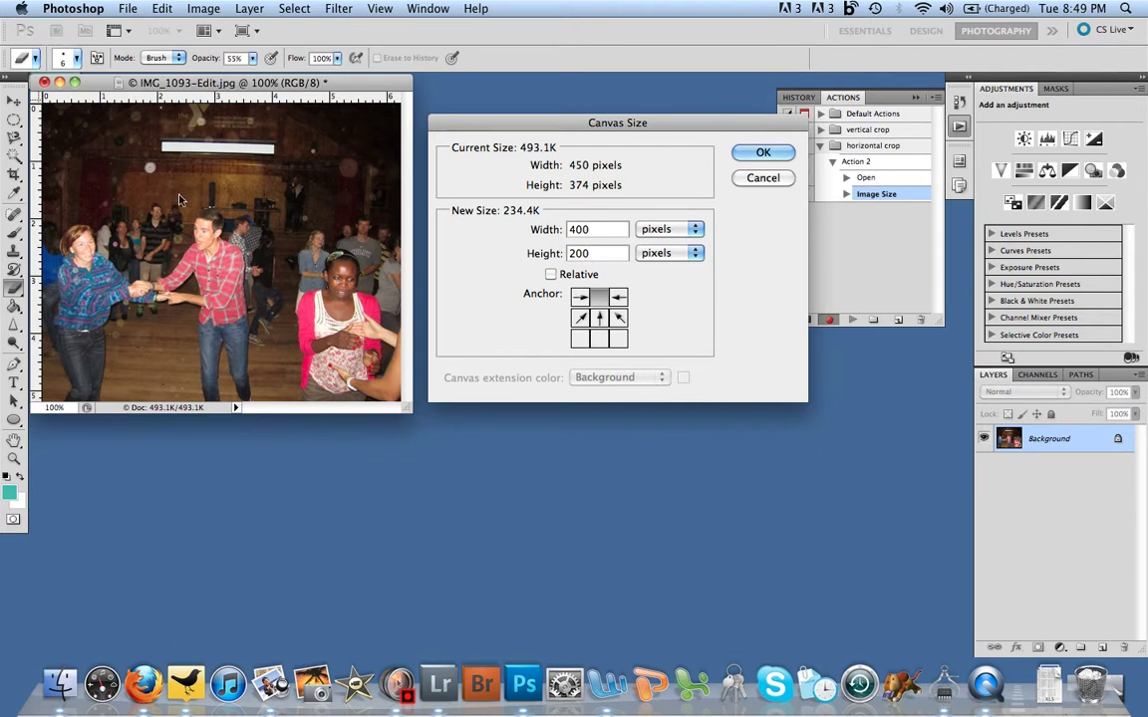
click(599, 316)
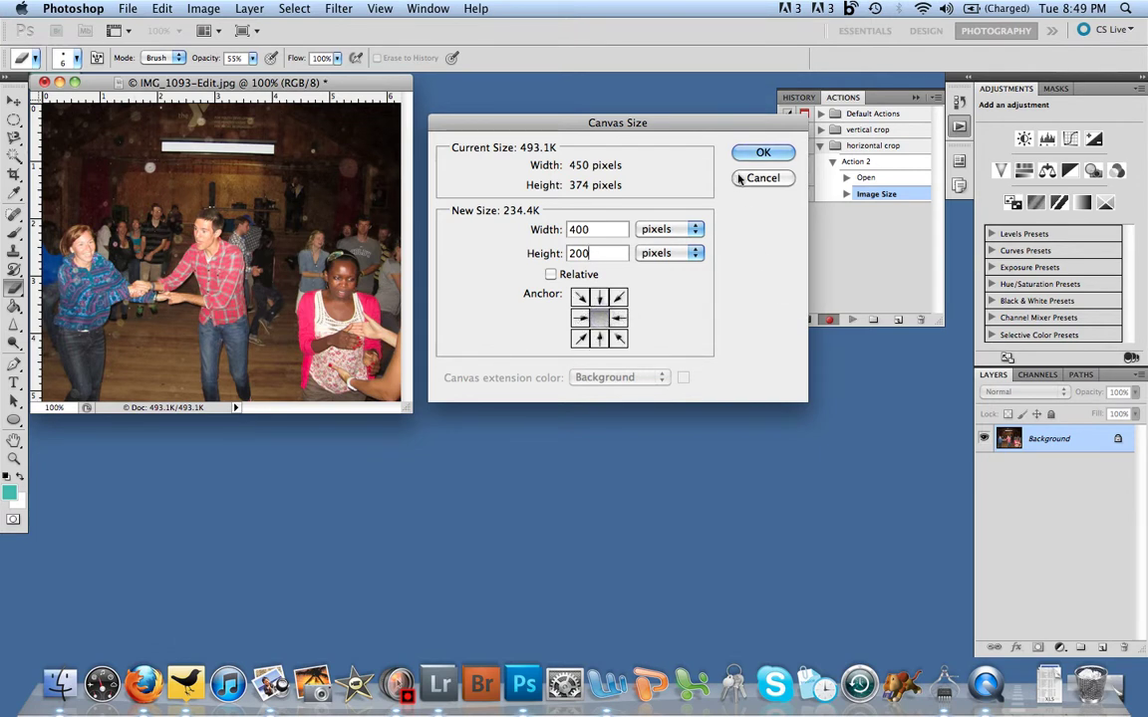
click(763, 155)
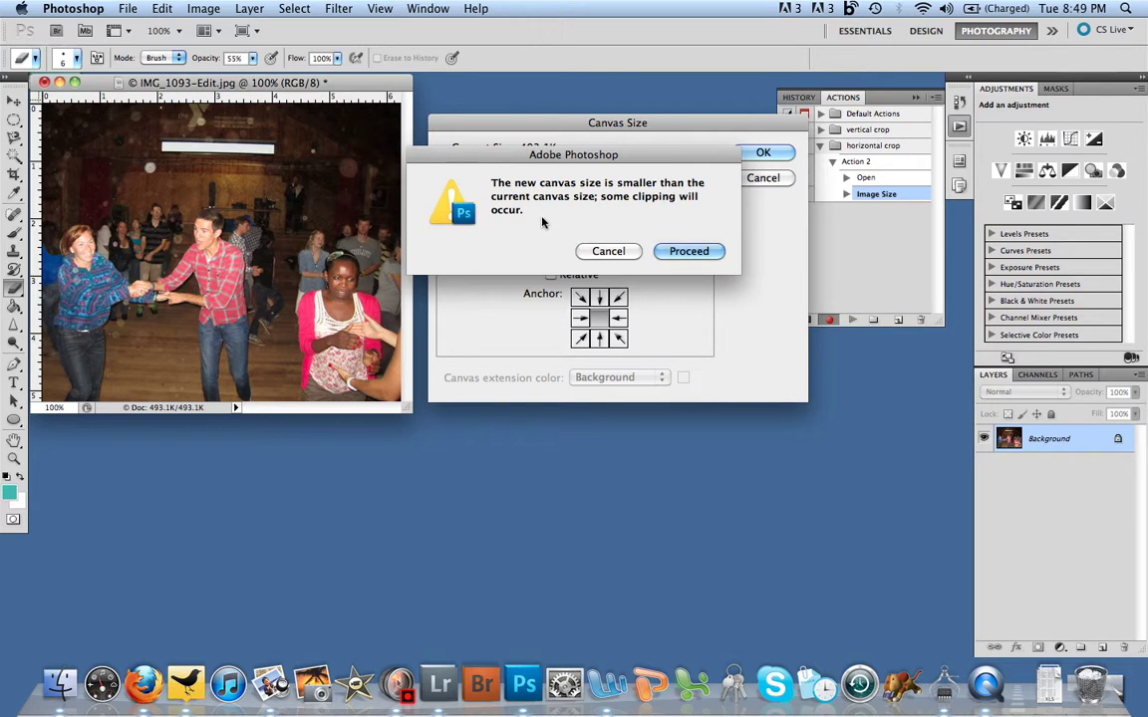
click(688, 252)
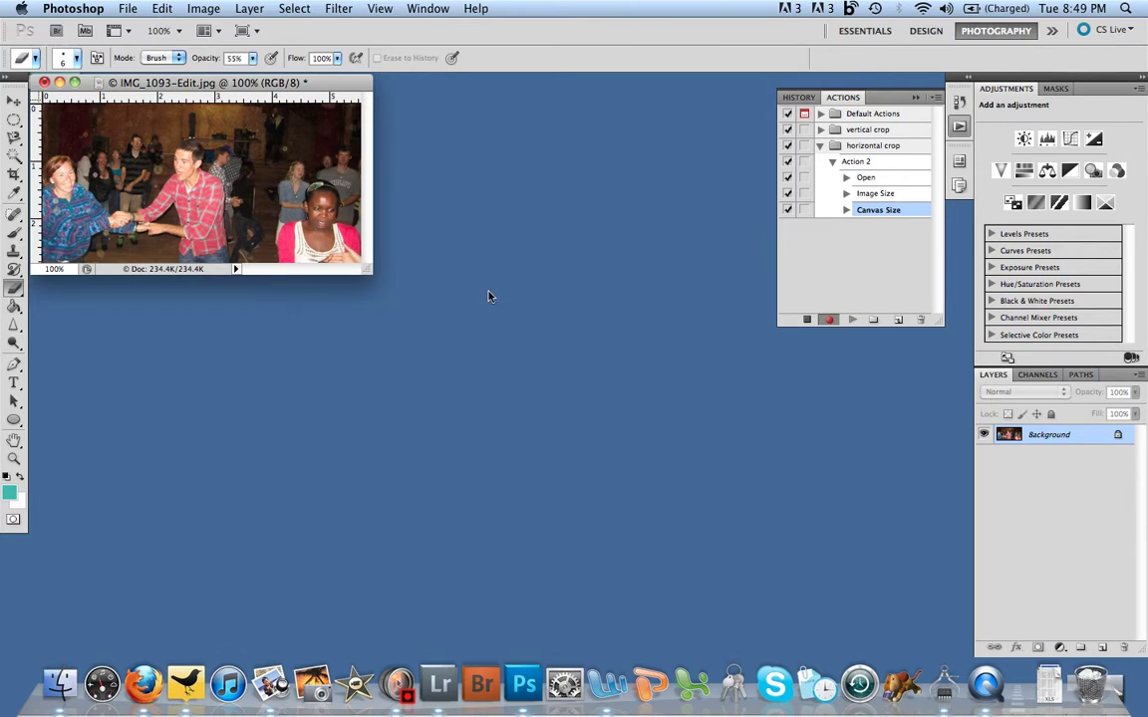
Save the cropped image to the Desktop as colt.jpg in JPEG format with Maximum quality 12.
click(122, 10)
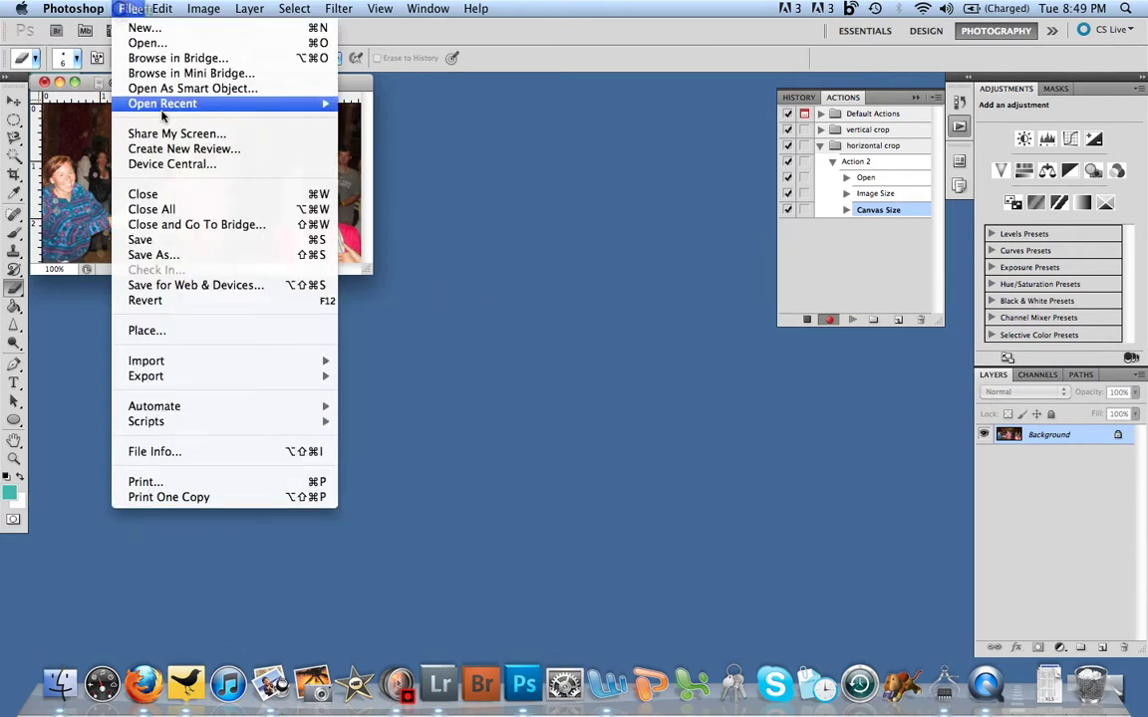
click(150, 256)
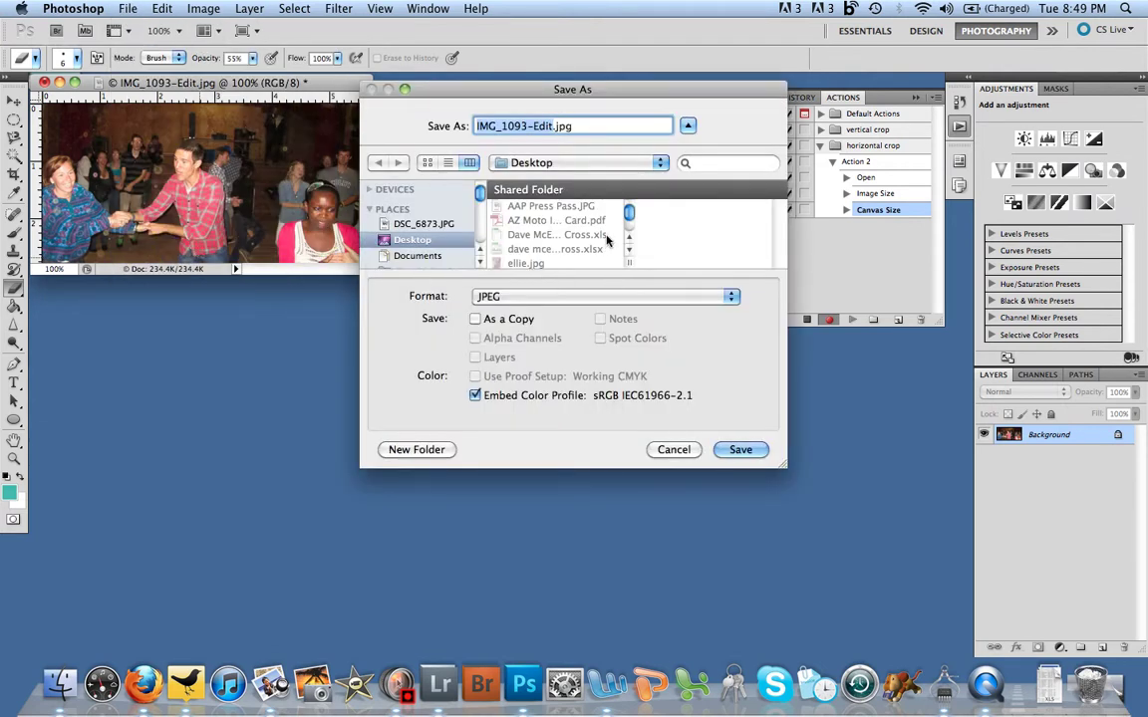
text(col)
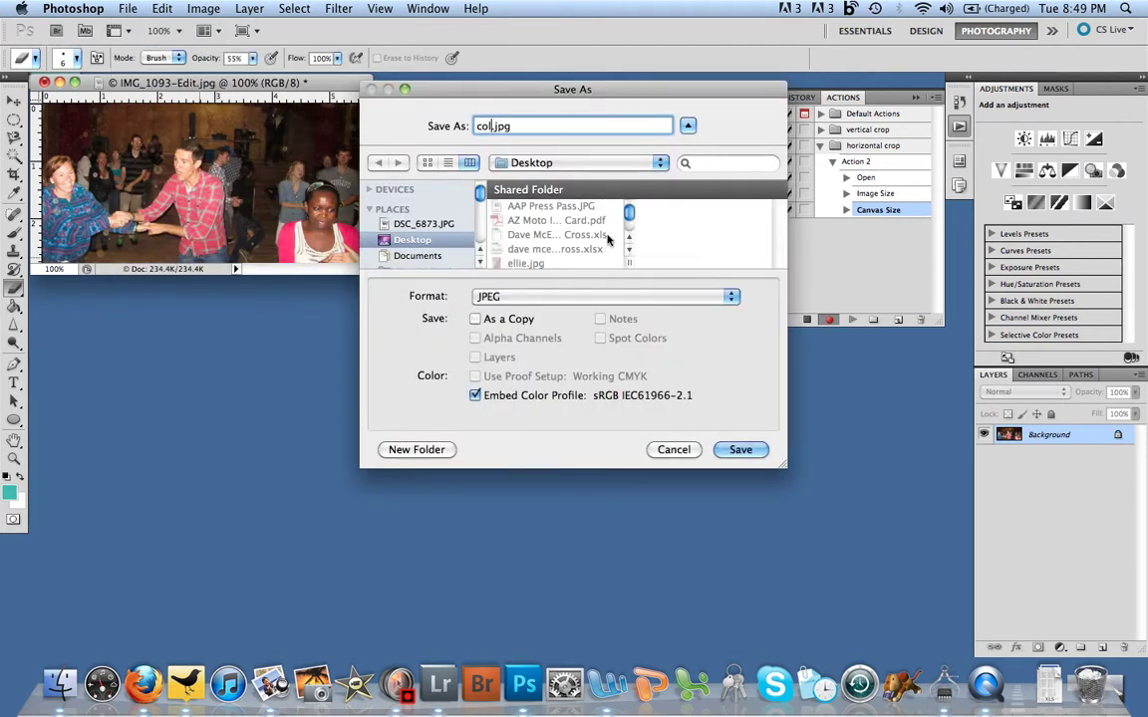
text(t)
click(741, 449)
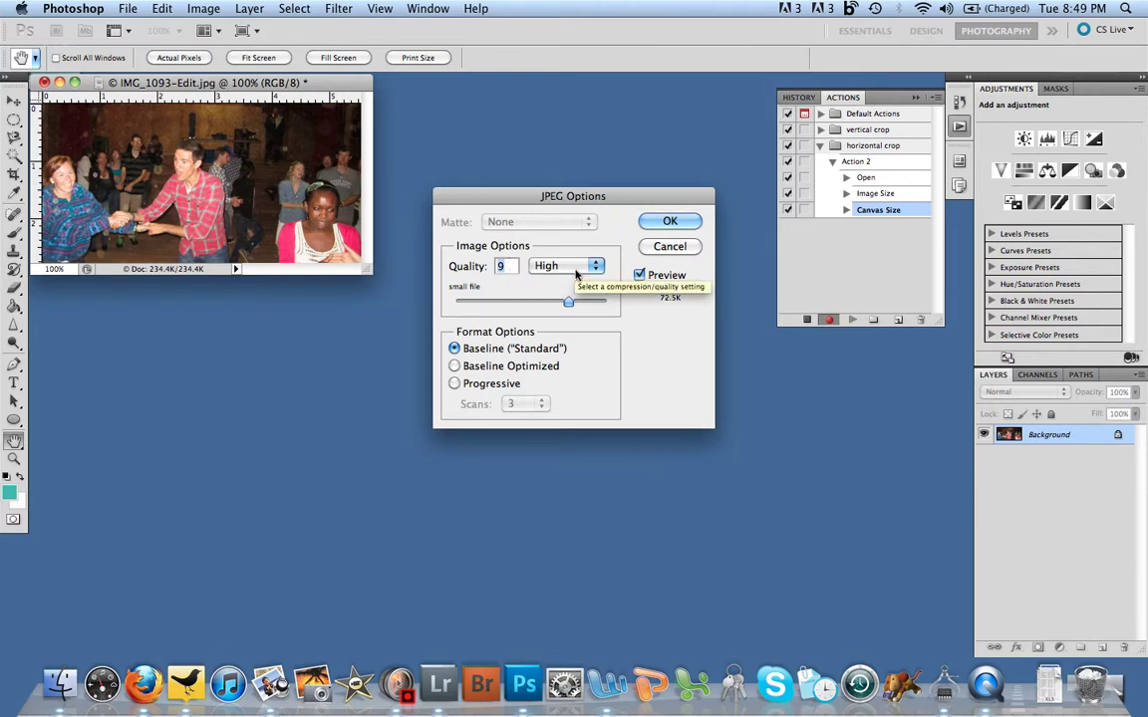
click(575, 269)
click(568, 287)
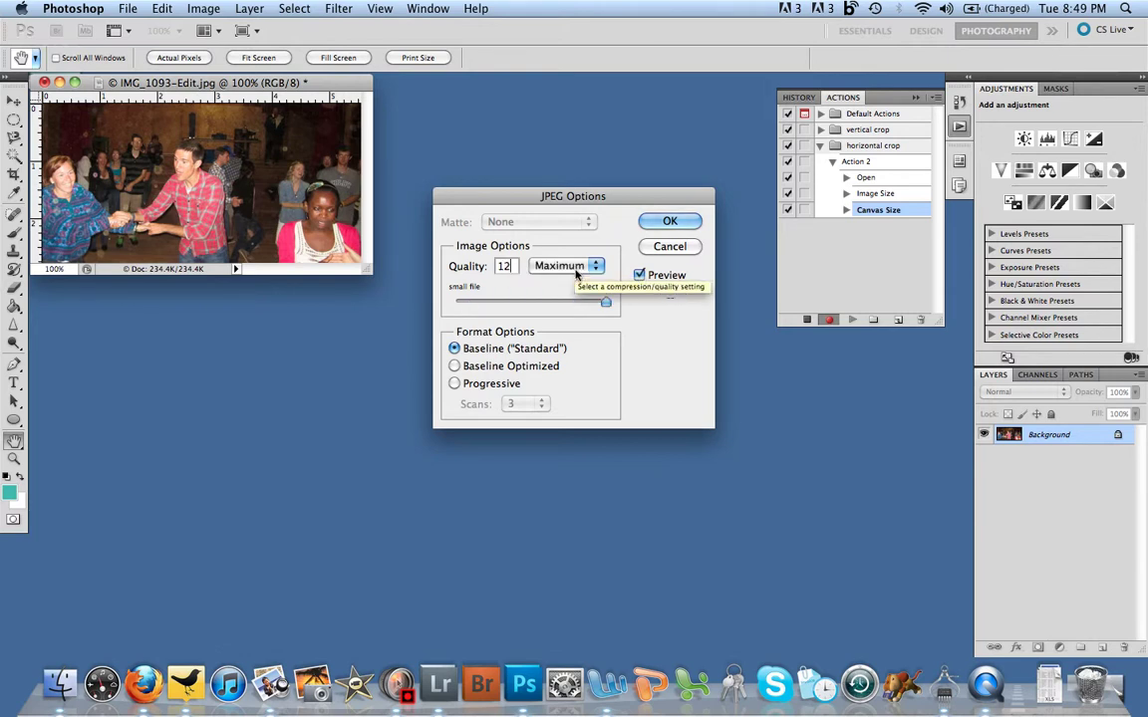
click(669, 221)
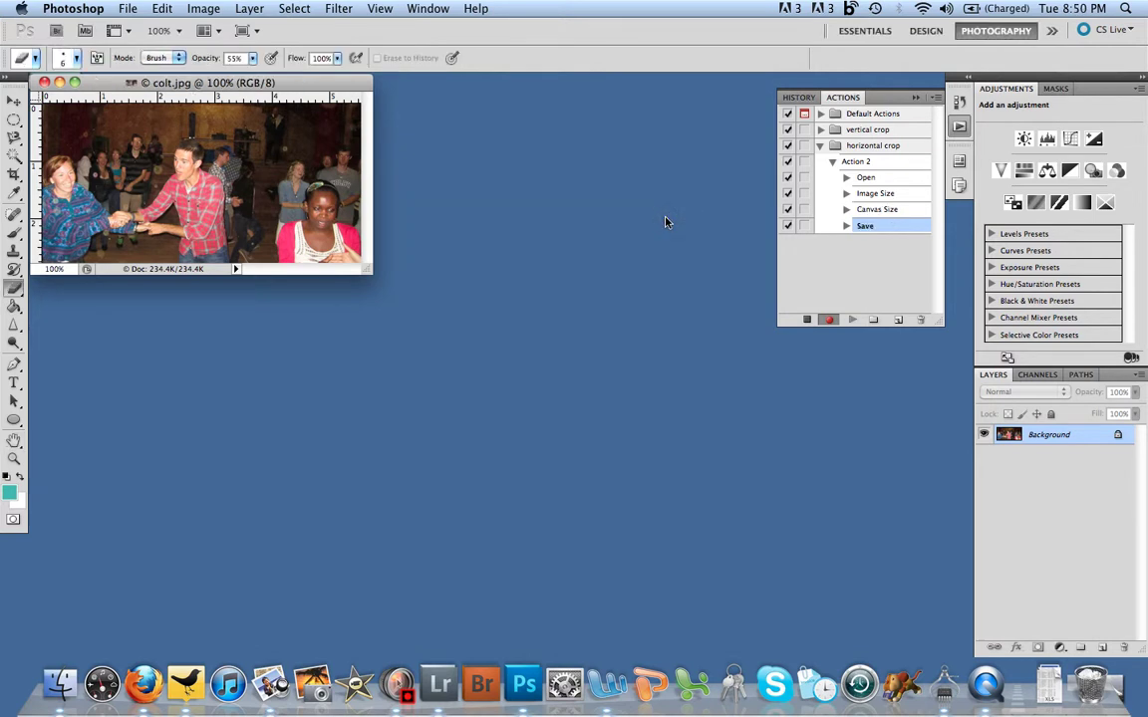
Stop recording the action and close the colt.jpg image.
click(806, 321)
click(44, 83)
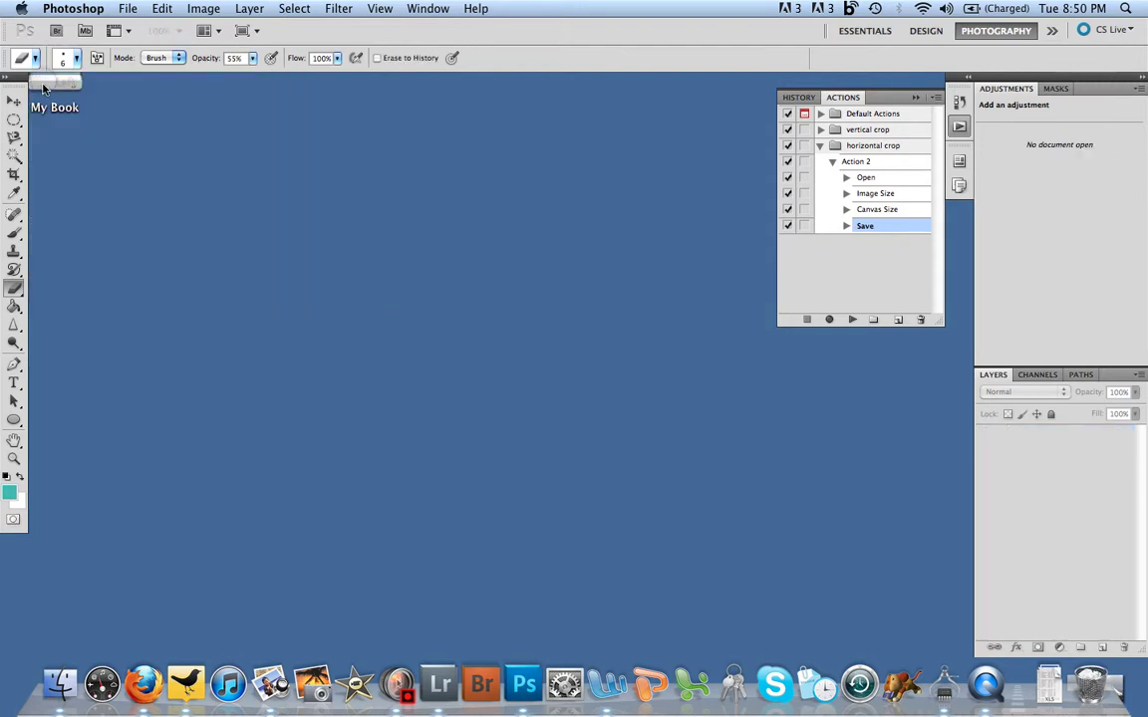
Start a Batch automation that plays Action 2 from the horizontal crop set.
click(127, 8)
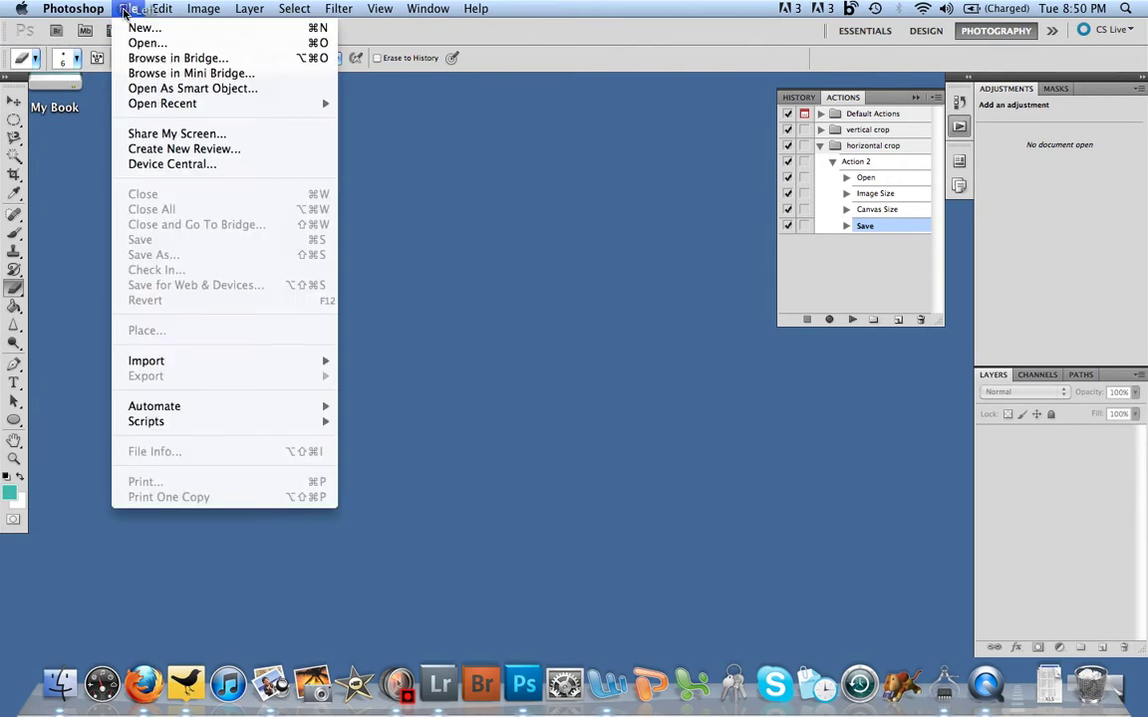
click(128, 8)
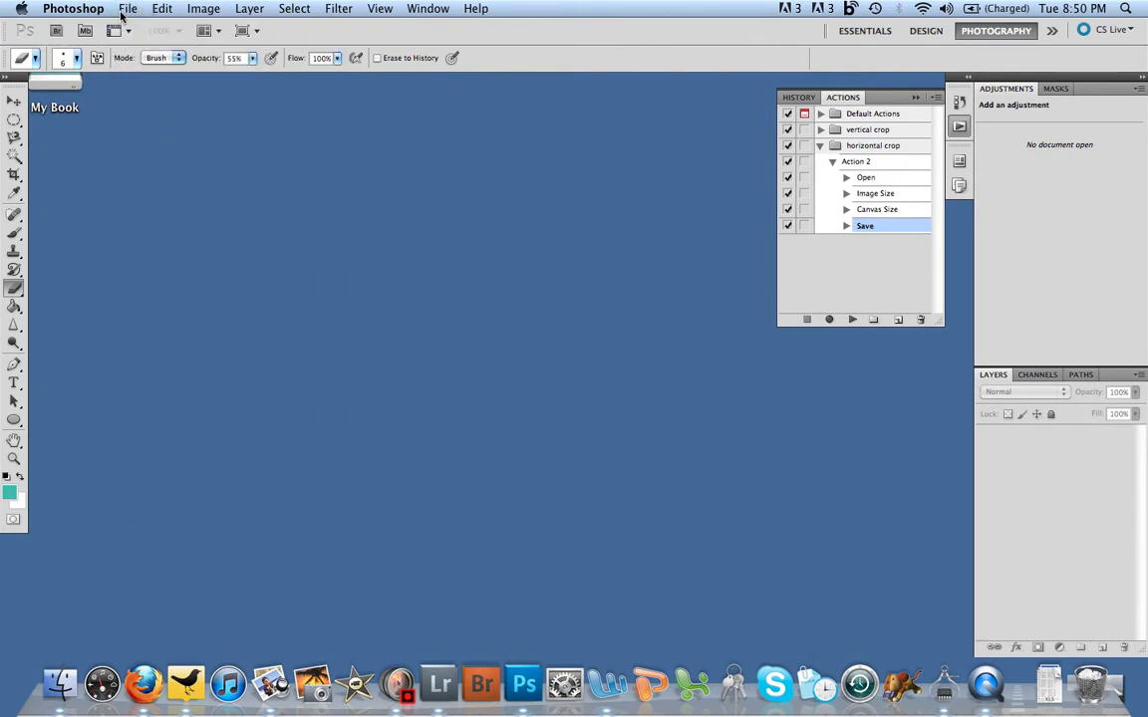
click(127, 8)
mouse_move(283, 406)
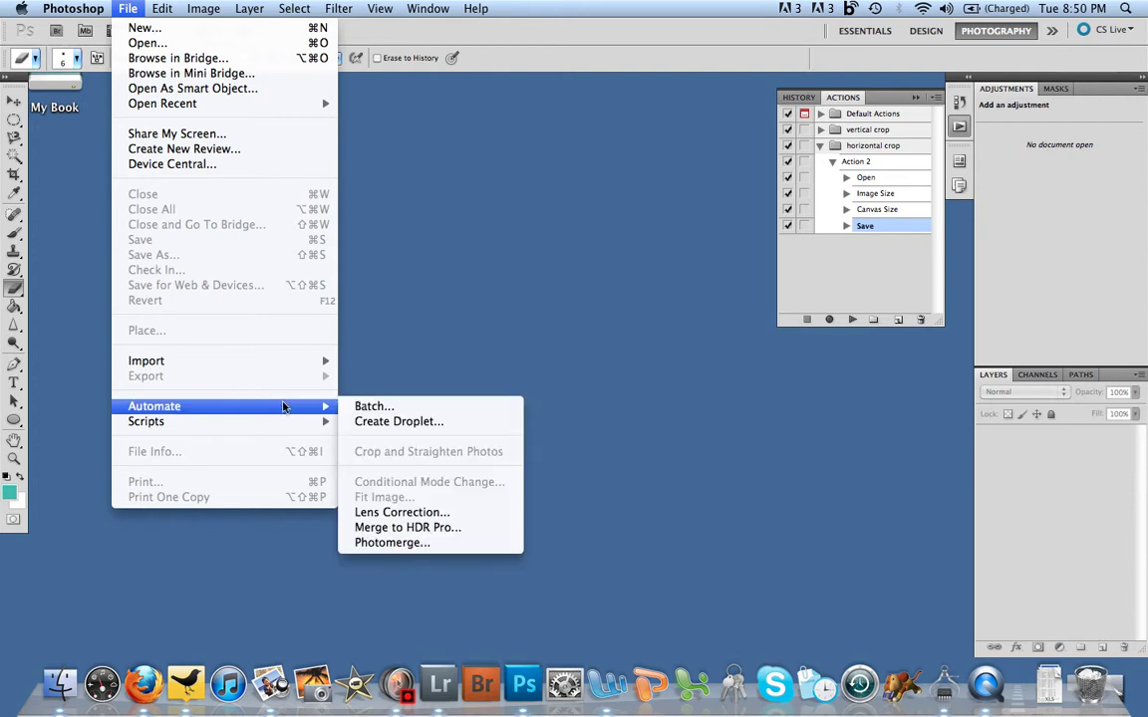
click(383, 406)
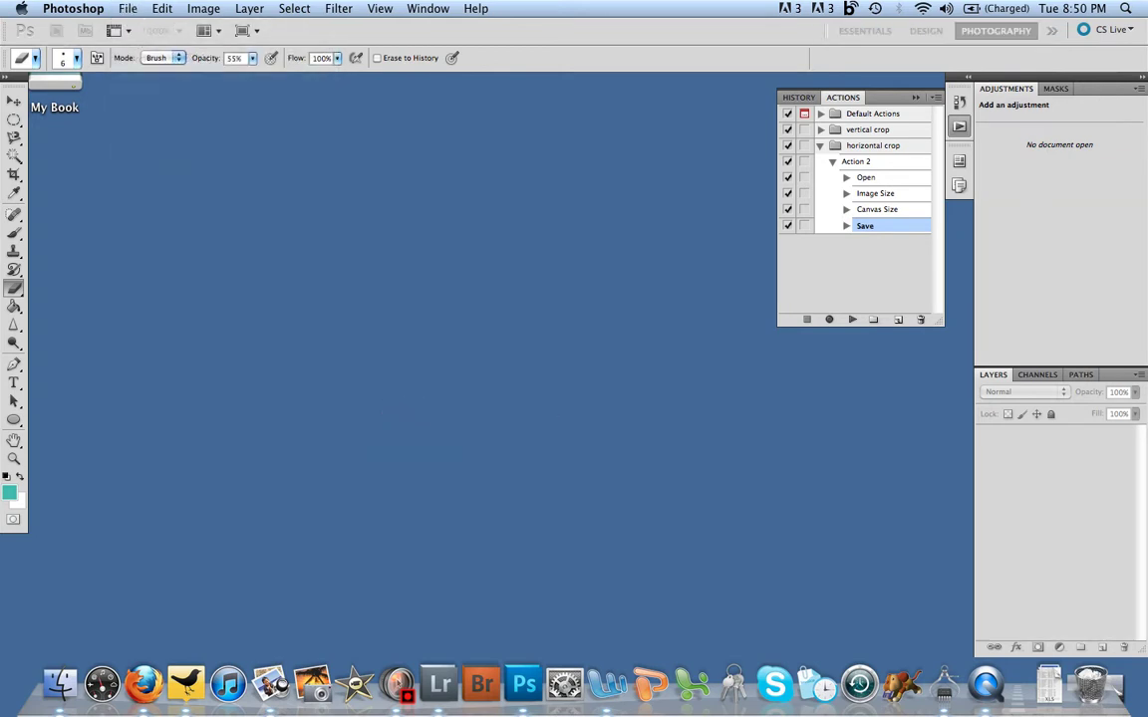
drag(1096, 117, 273, 112)
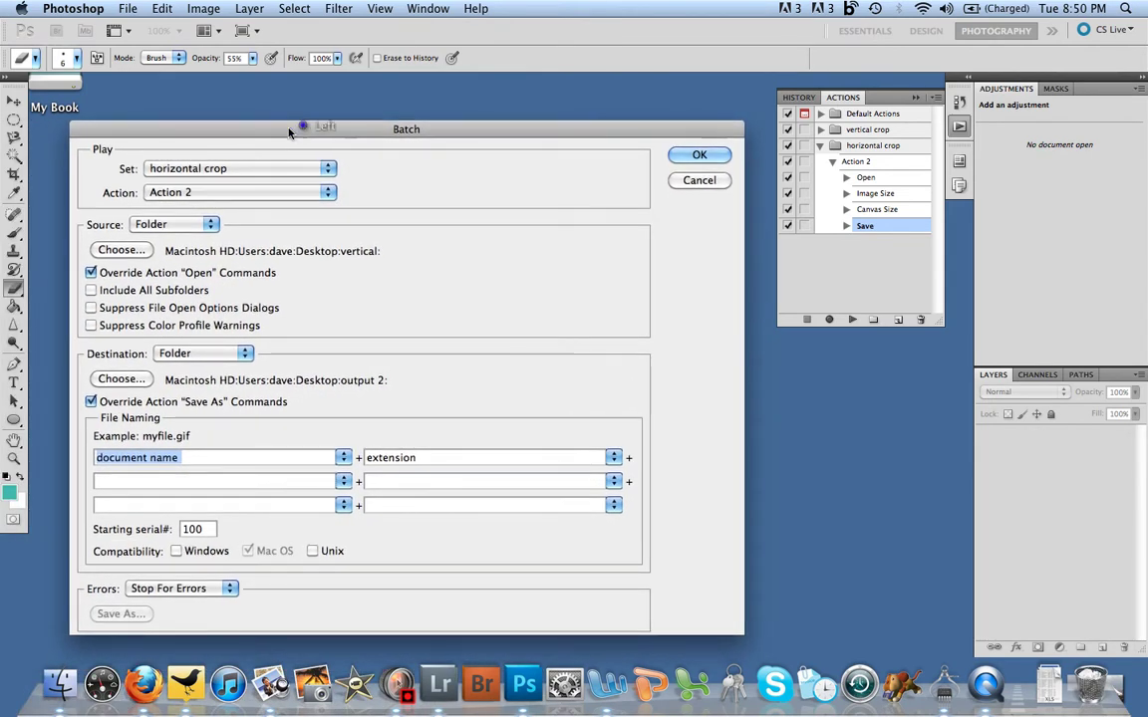
click(326, 169)
click(327, 167)
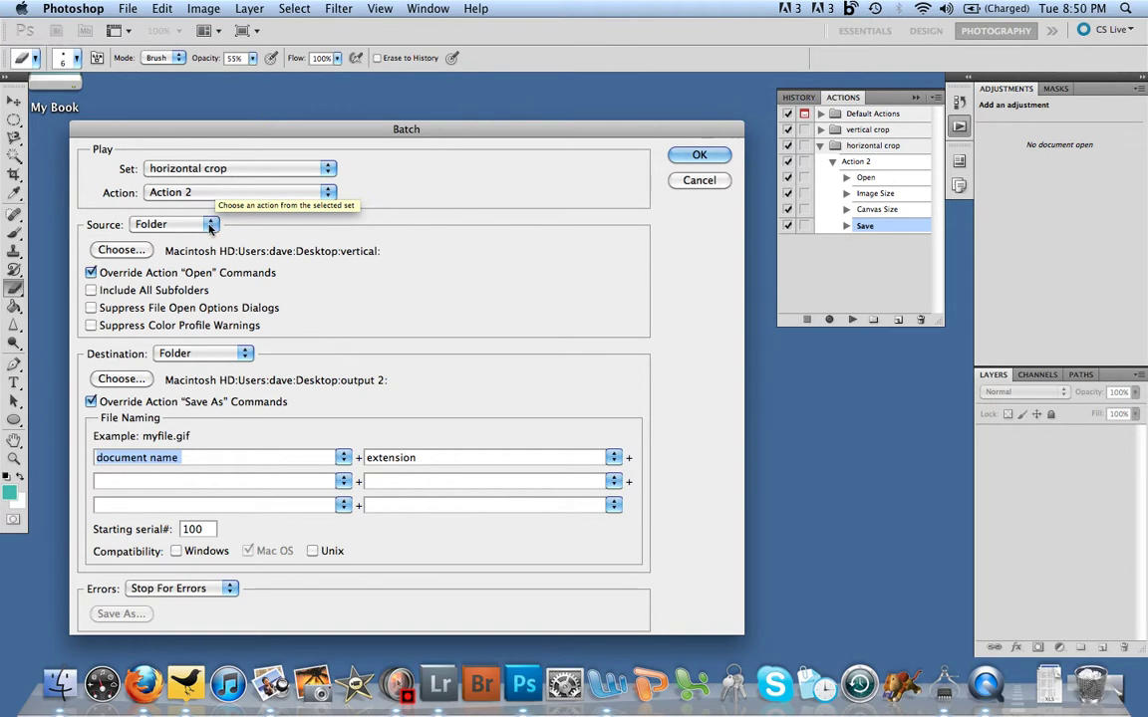
Choose the mixed images folder on the Desktop as the batch source folder.
click(127, 249)
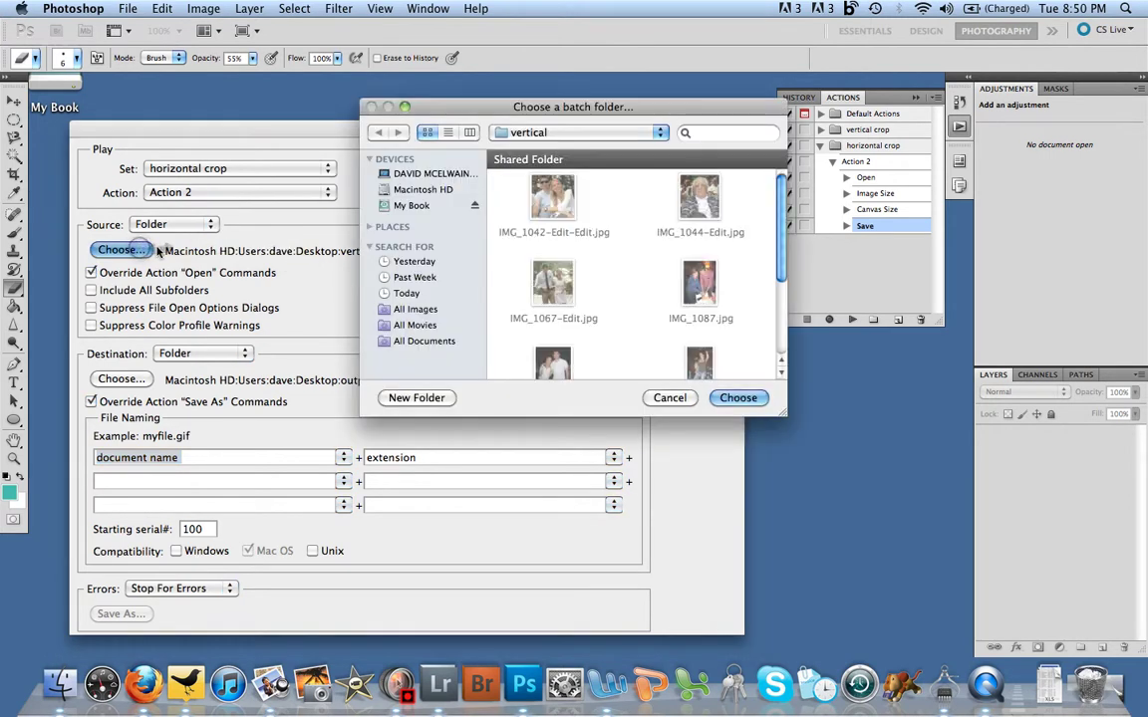
click(599, 134)
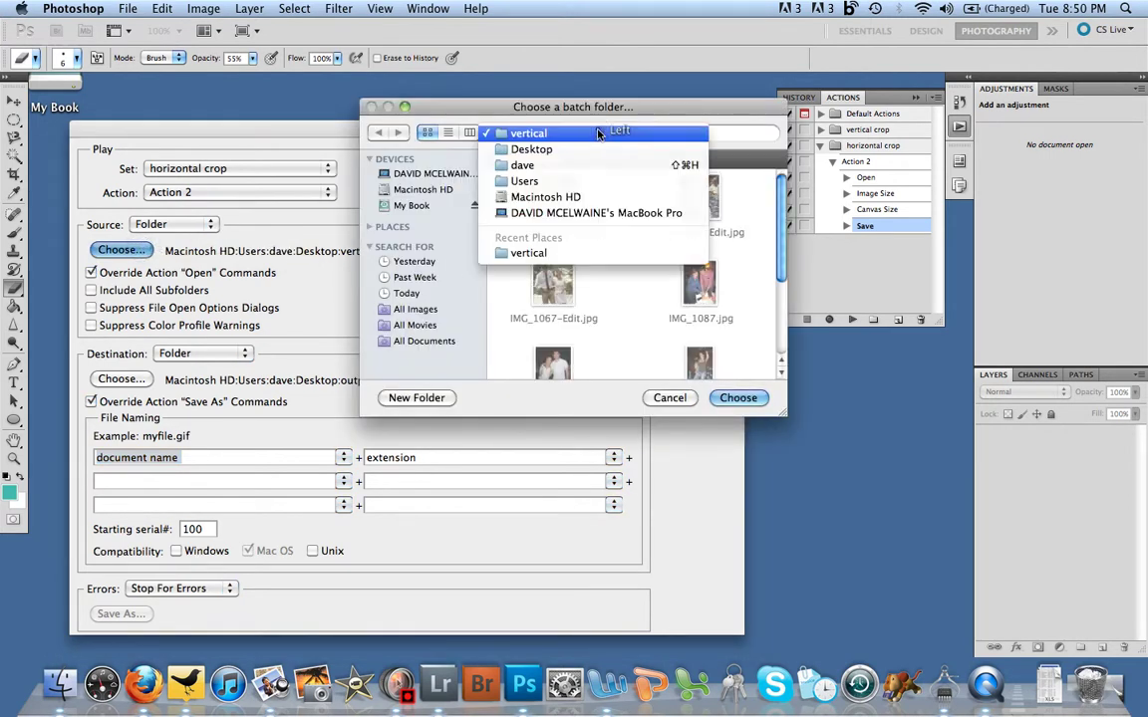
click(598, 150)
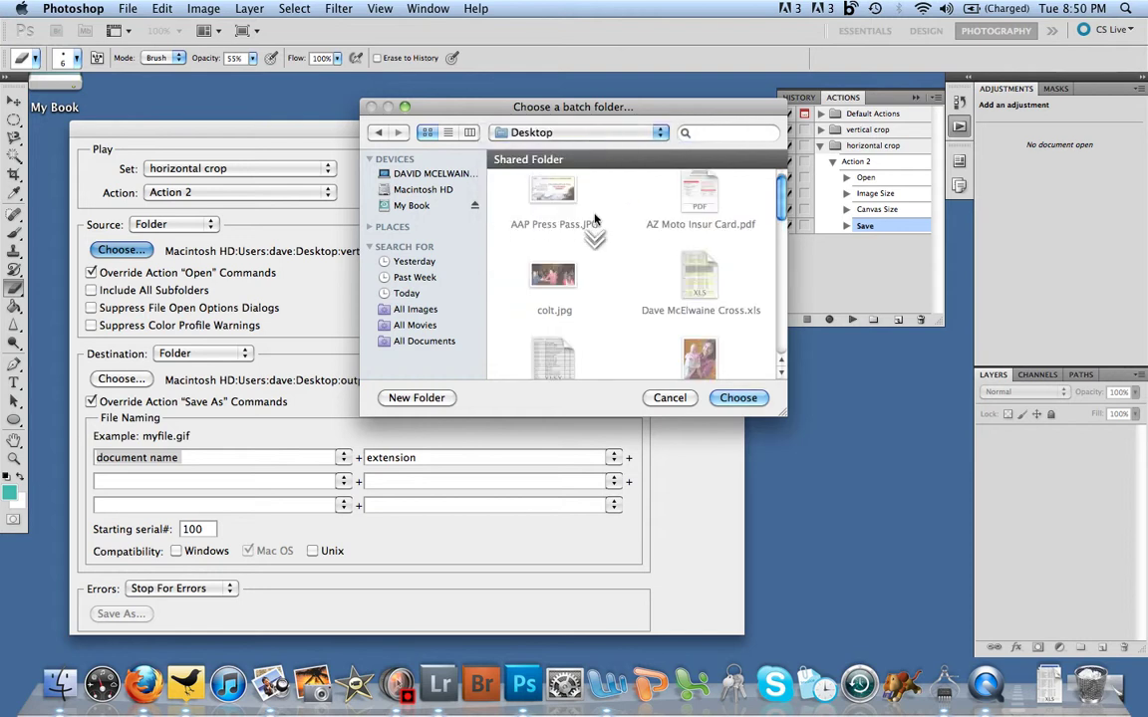
scroll(595, 219, down, 5)
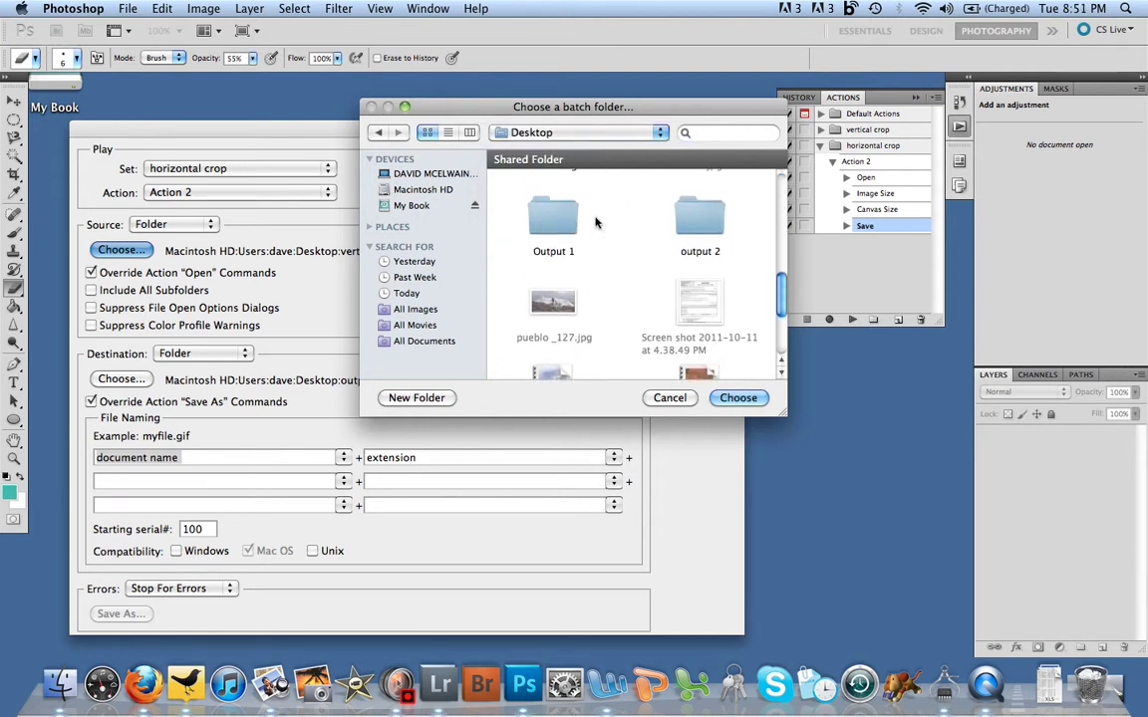
scroll(595, 222, up, 2)
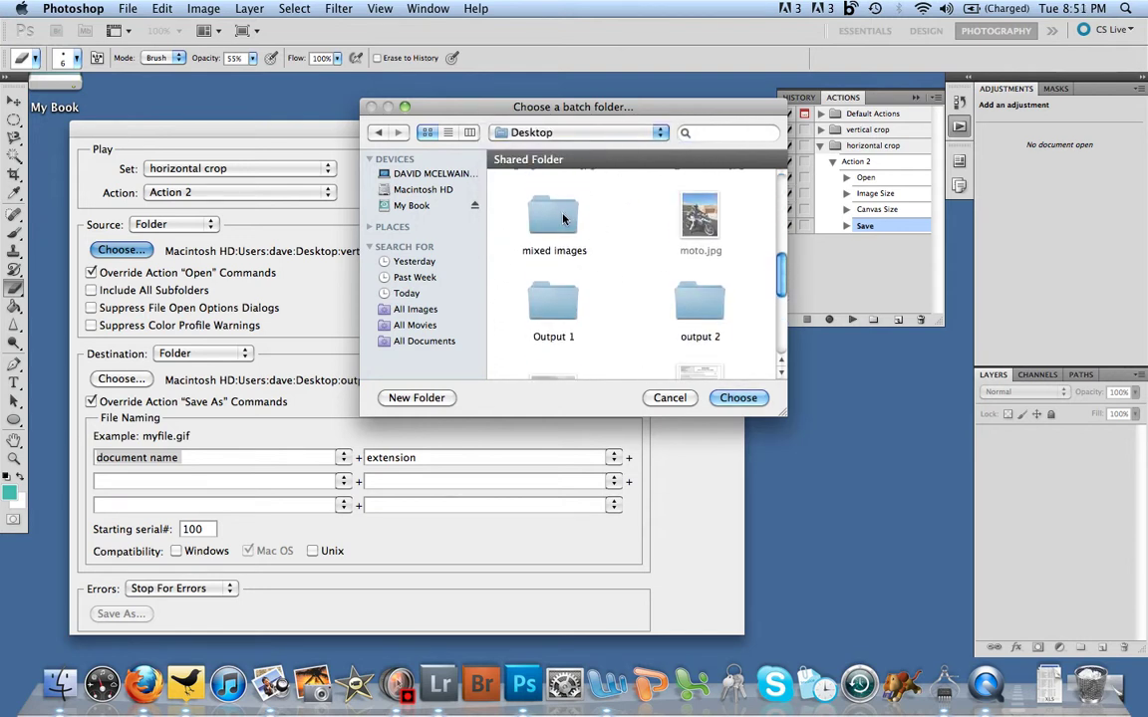
click(563, 218)
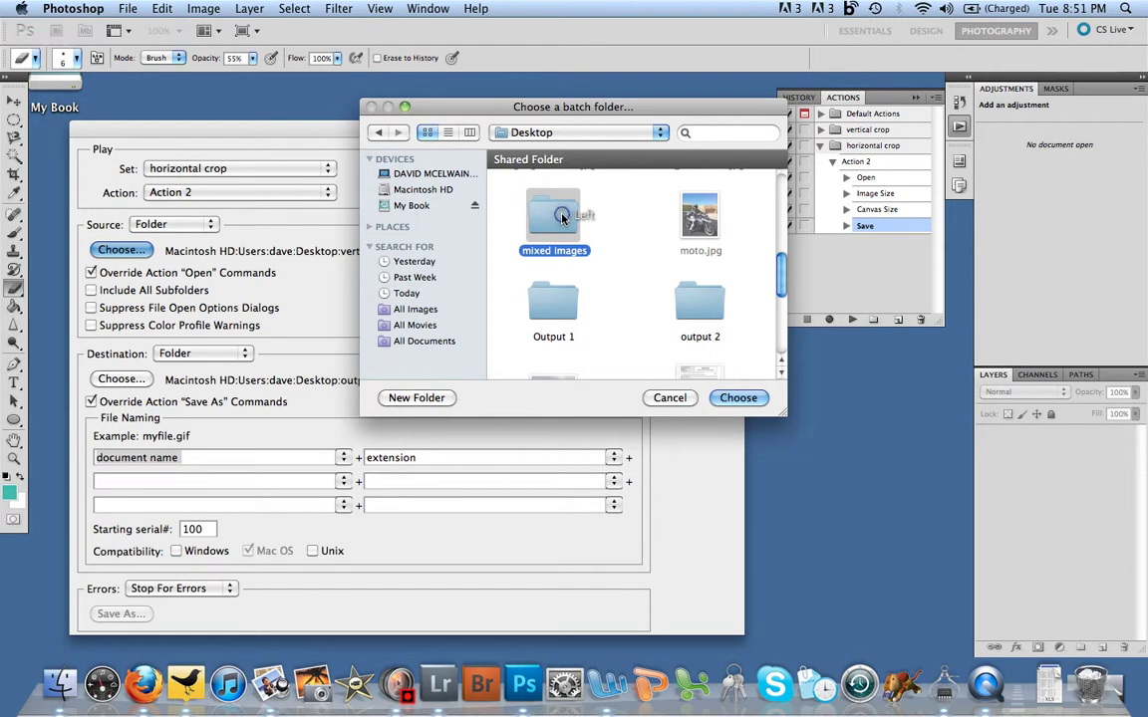
click(739, 399)
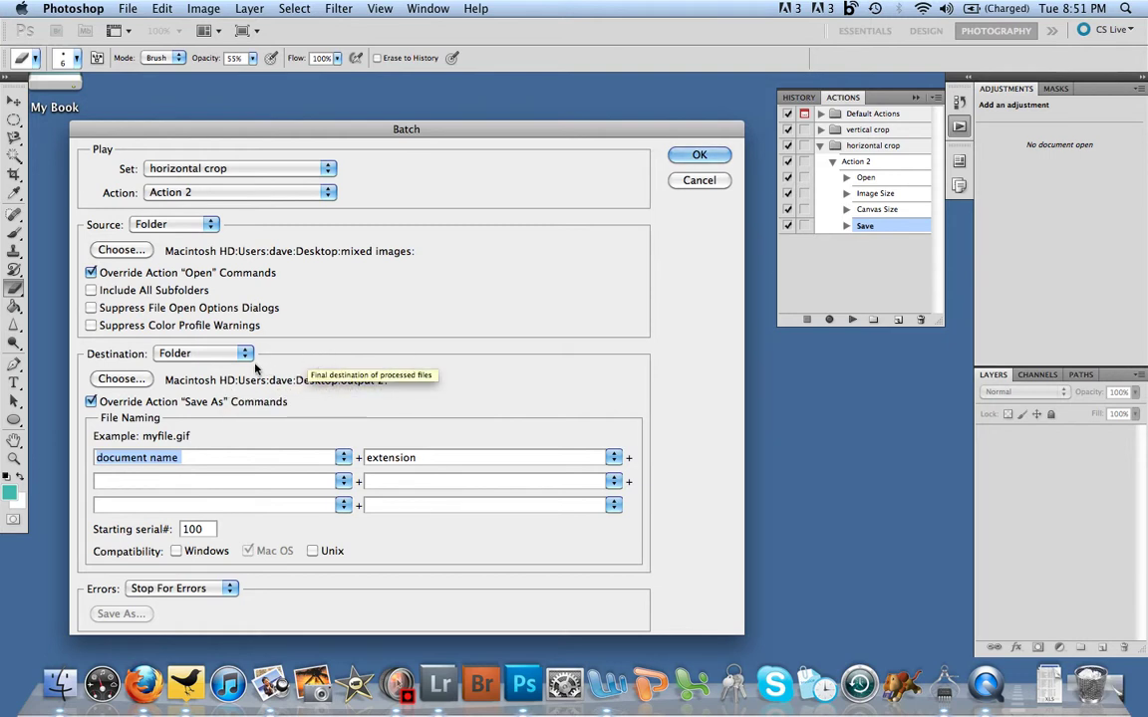
Choose the Output 1 folder on the Desktop as the batch destination folder.
click(120, 378)
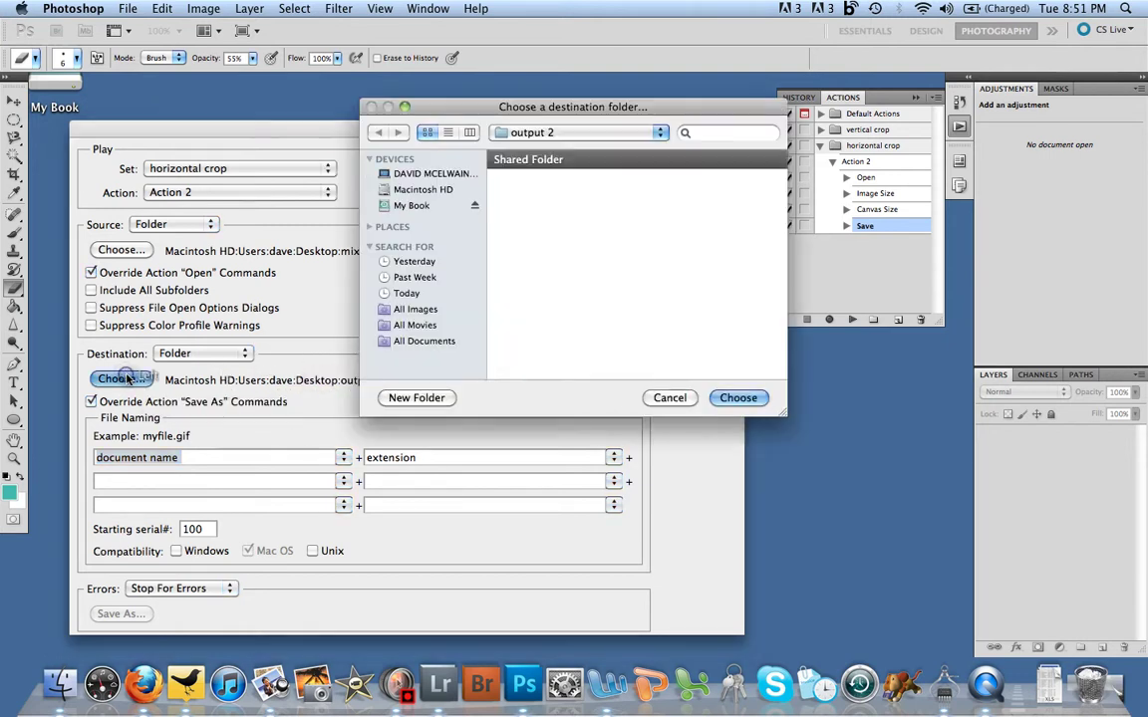
click(572, 132)
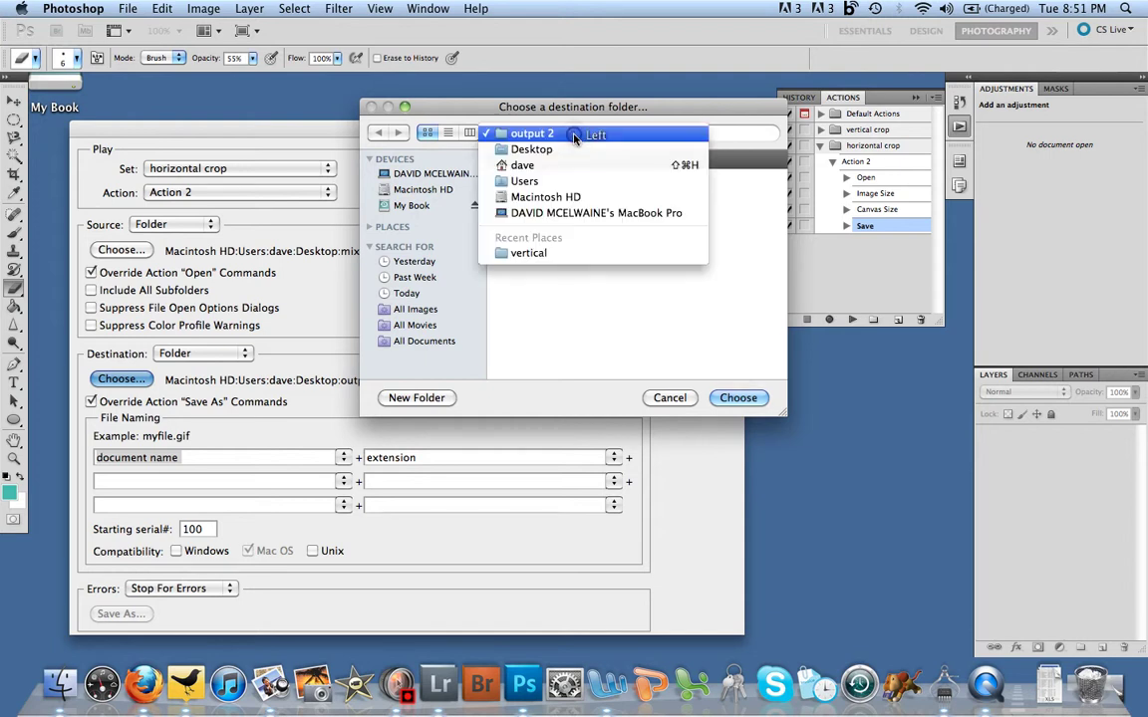
click(573, 150)
scroll(587, 289, down, 5)
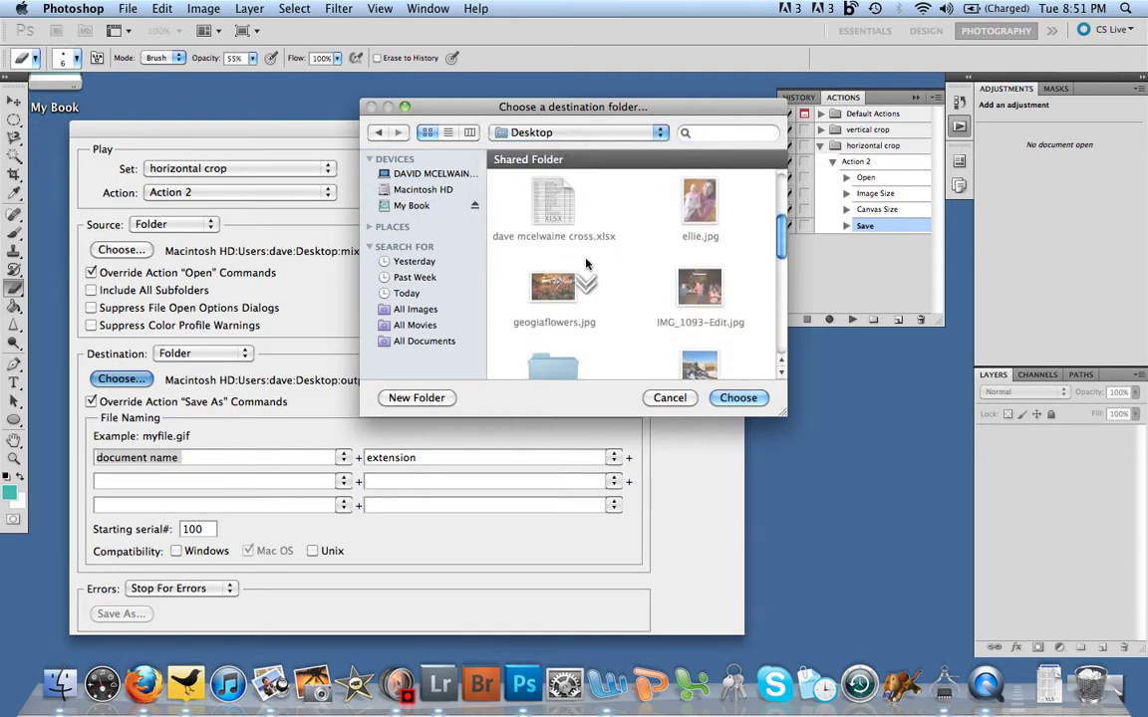
click(554, 199)
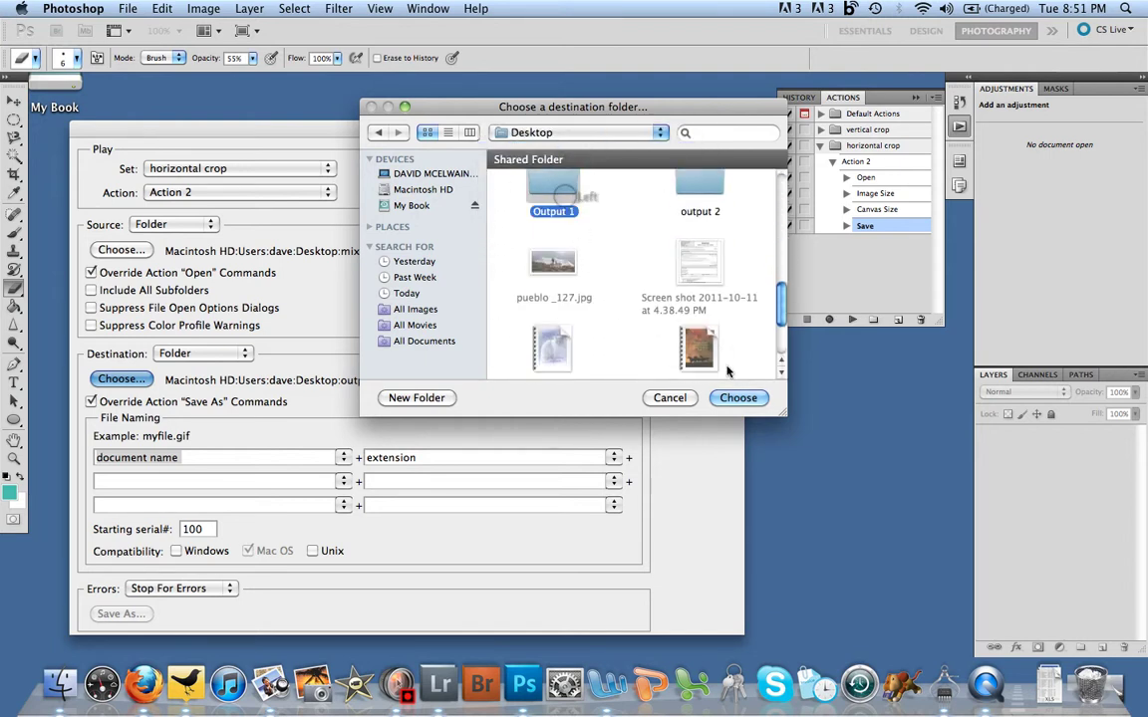
click(740, 397)
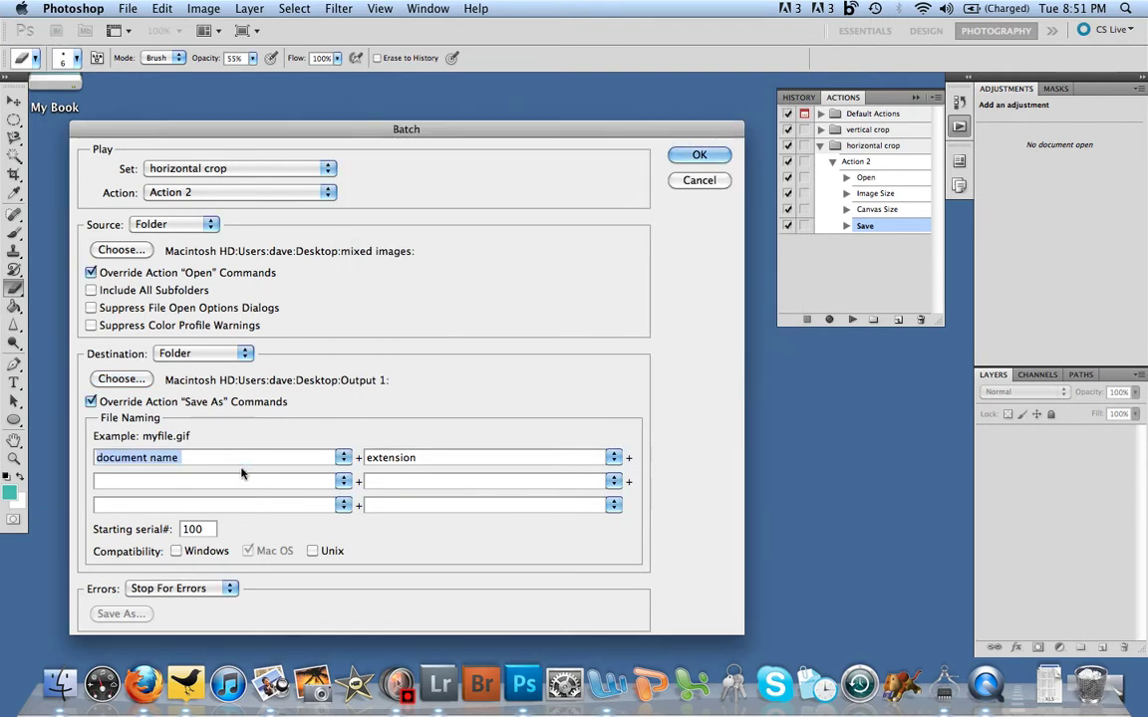
Keep the lowercase document name as the first part of the file naming and run the batch.
click(341, 458)
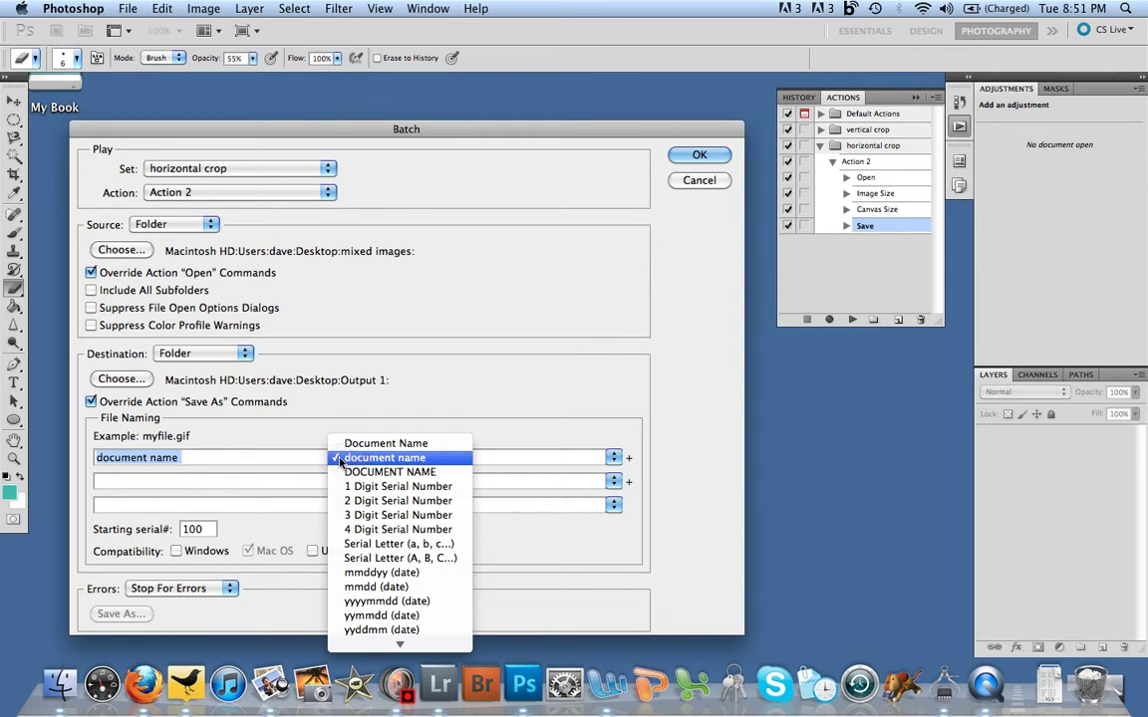
click(340, 458)
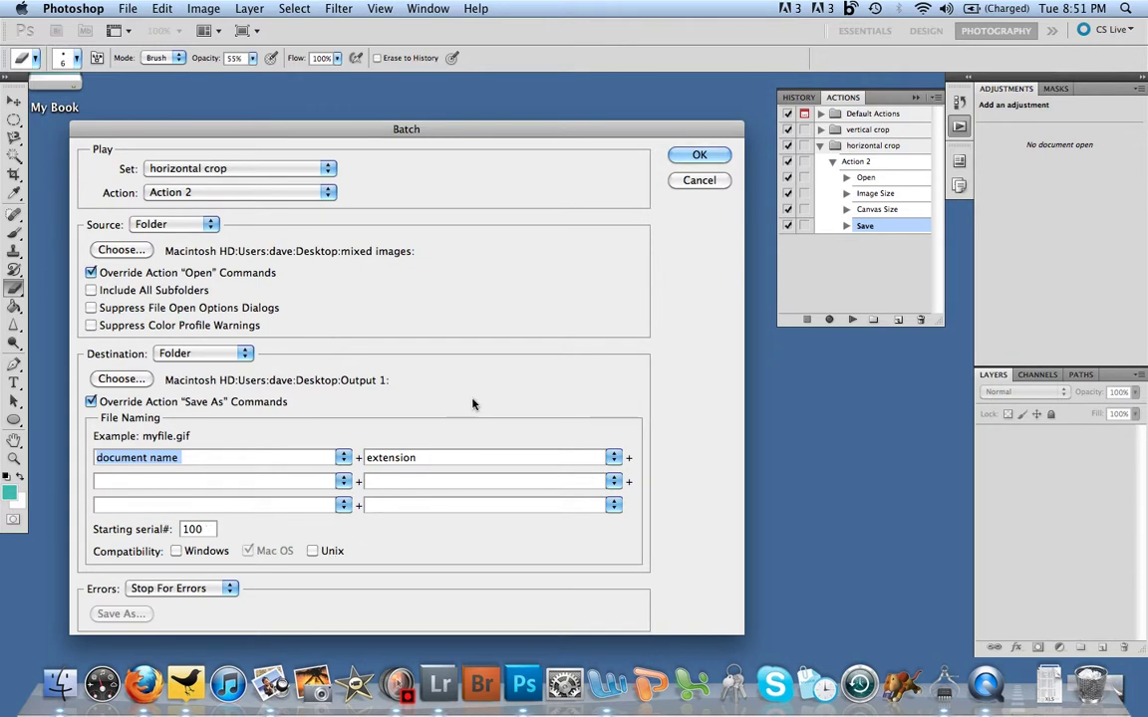
click(697, 157)
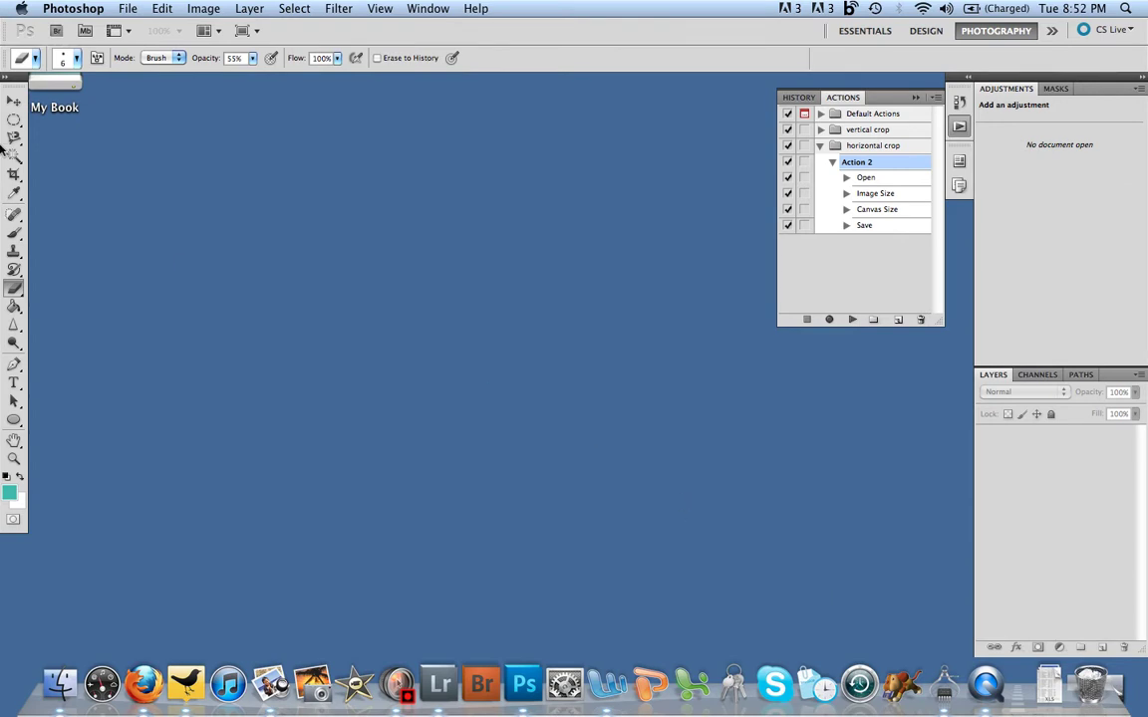
Hide Photoshop, switch to Finder and look through the processed images in the Output 1 folder.
click(72, 9)
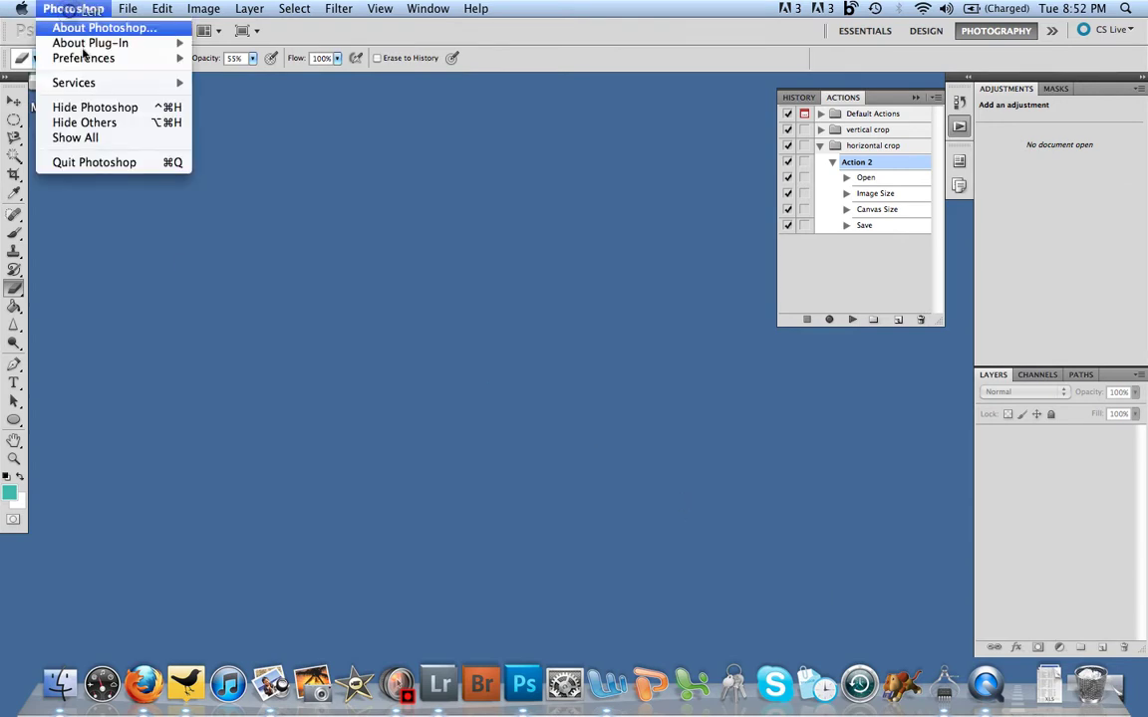
click(94, 105)
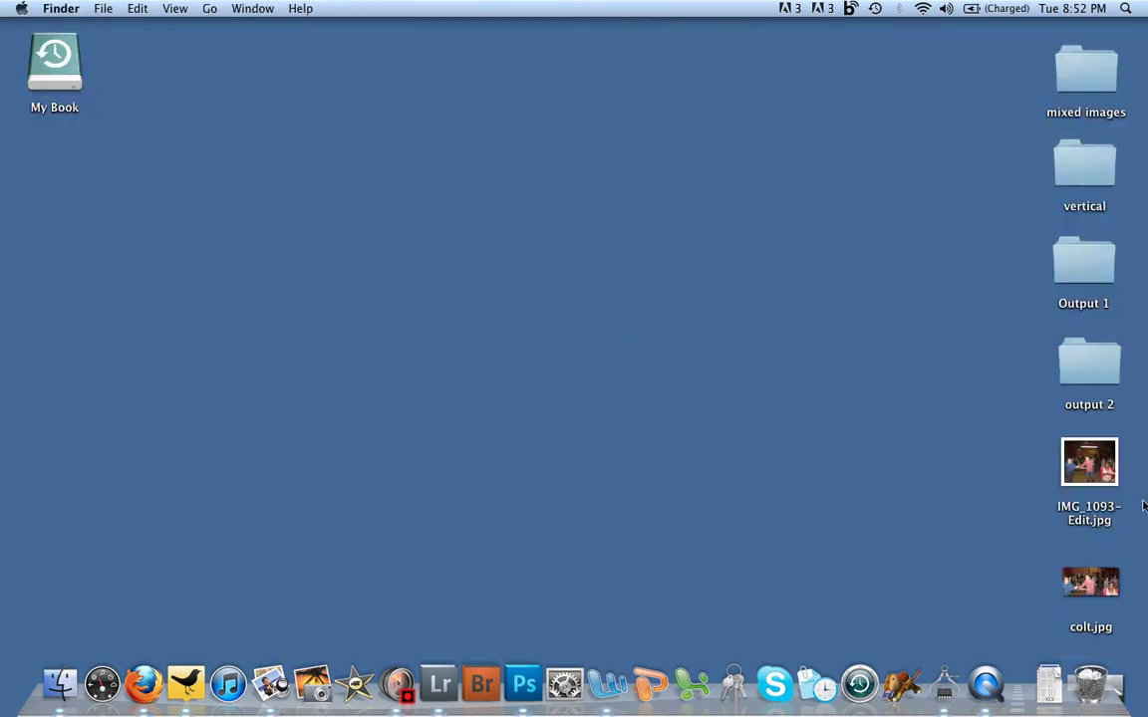
double_click(1076, 288)
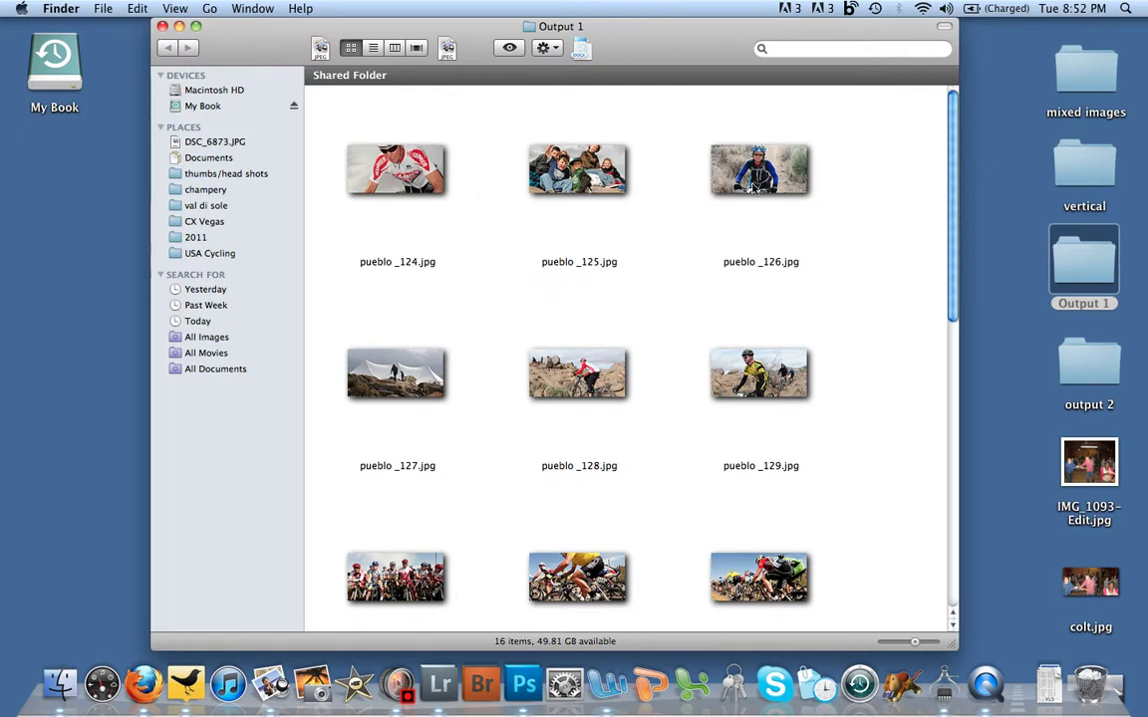
scroll(854, 298, down, 3)
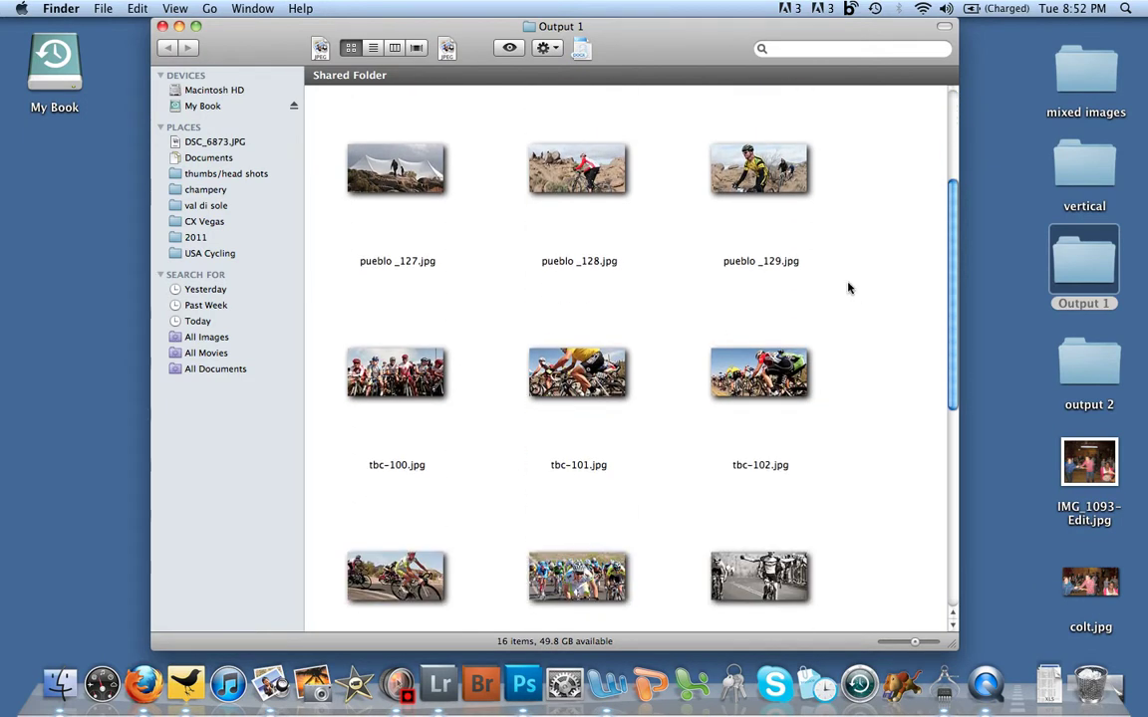
View the processed image pueblo _129.jpg in Preview to check its crop, and close it again.
double_click(781, 175)
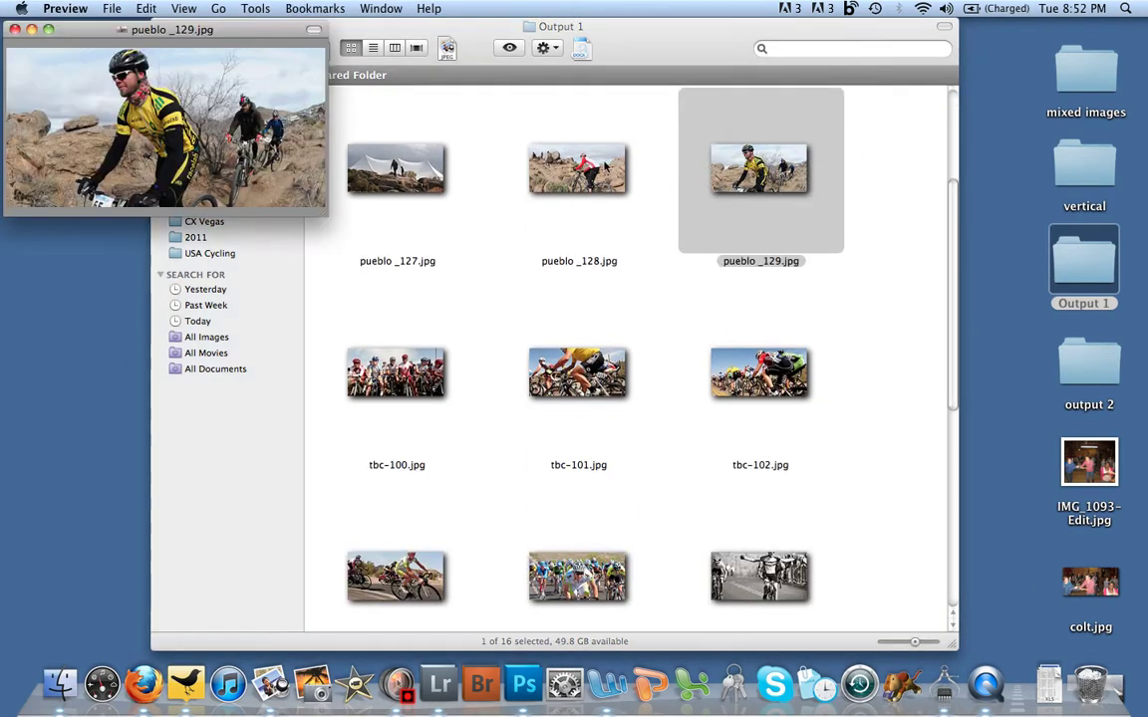
drag(183, 37, 582, 189)
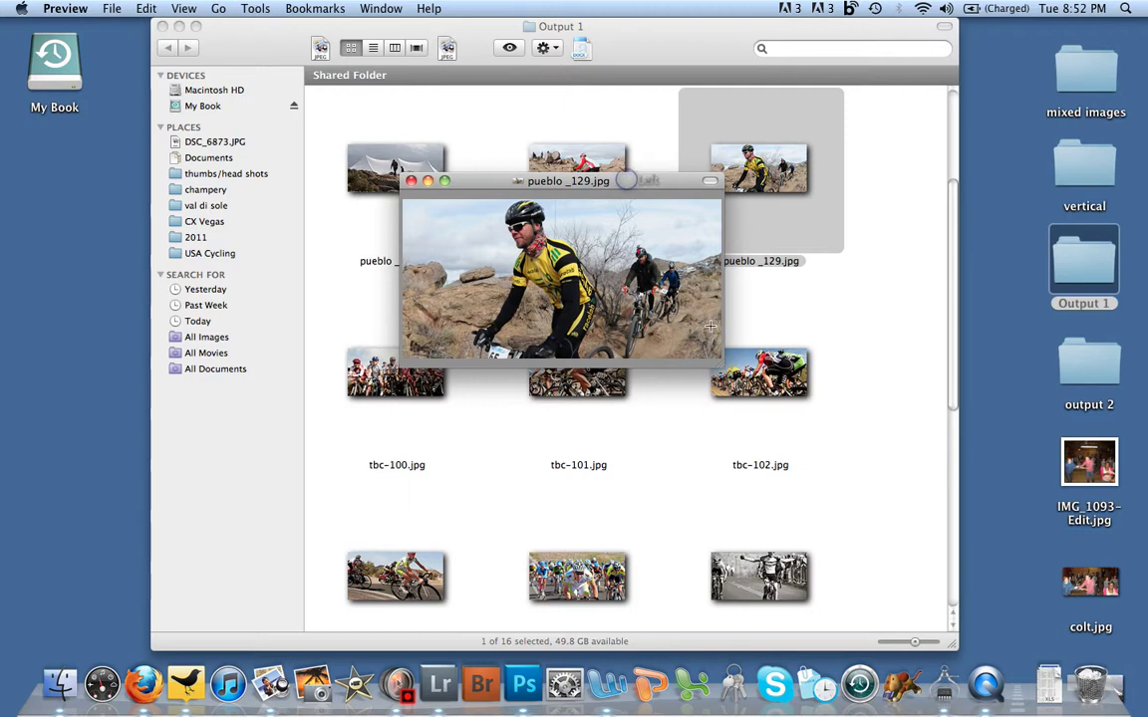
click(413, 182)
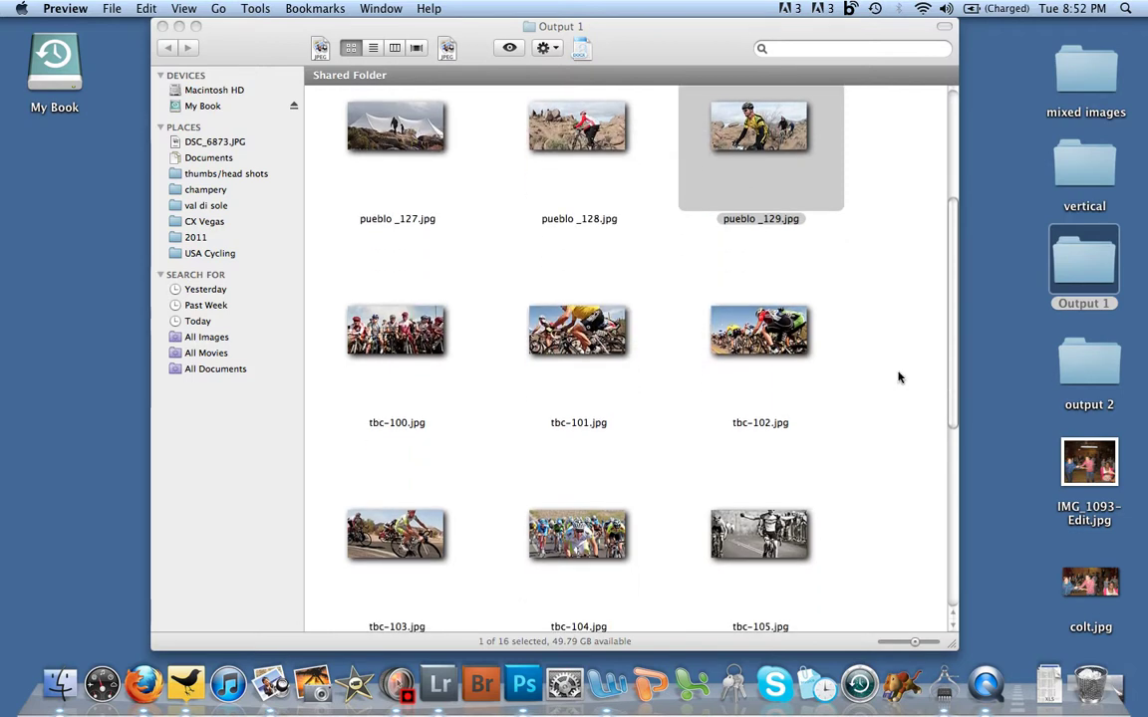
View the processed images tbc-101.jpg and tbc-109.jpg in Preview to check their crops, closing each one again.
scroll(897, 378, down, 6)
scroll(817, 354, up, 7)
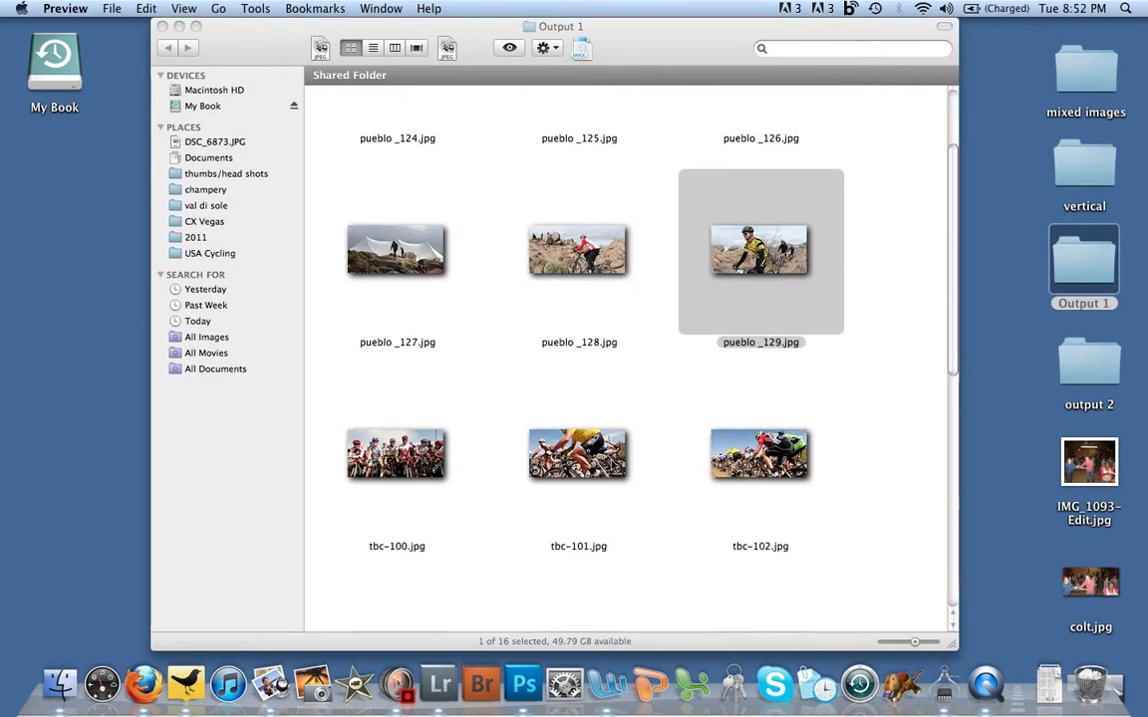
double_click(576, 443)
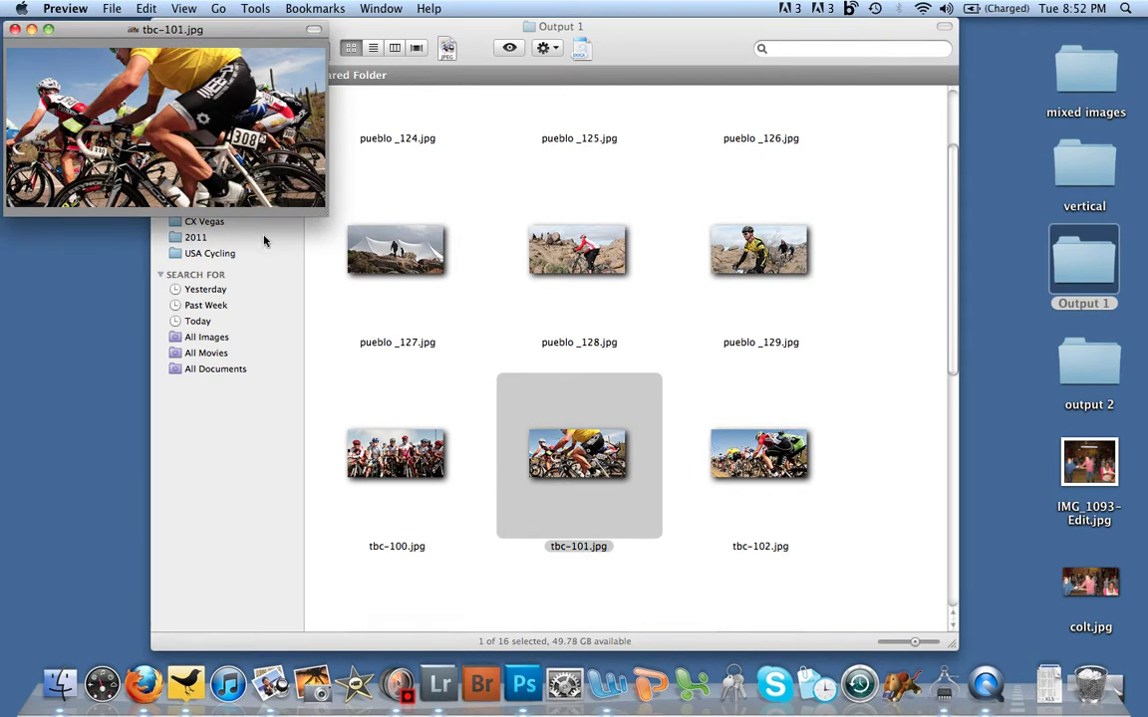
click(13, 30)
scroll(795, 399, down, 5)
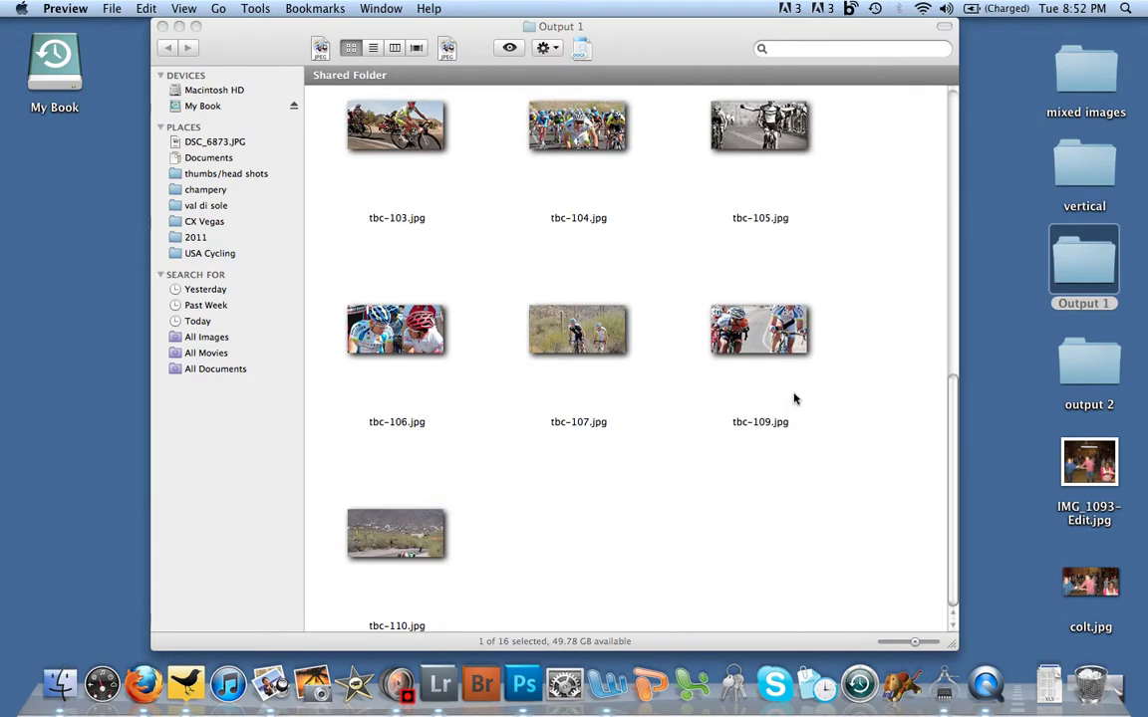
double_click(784, 375)
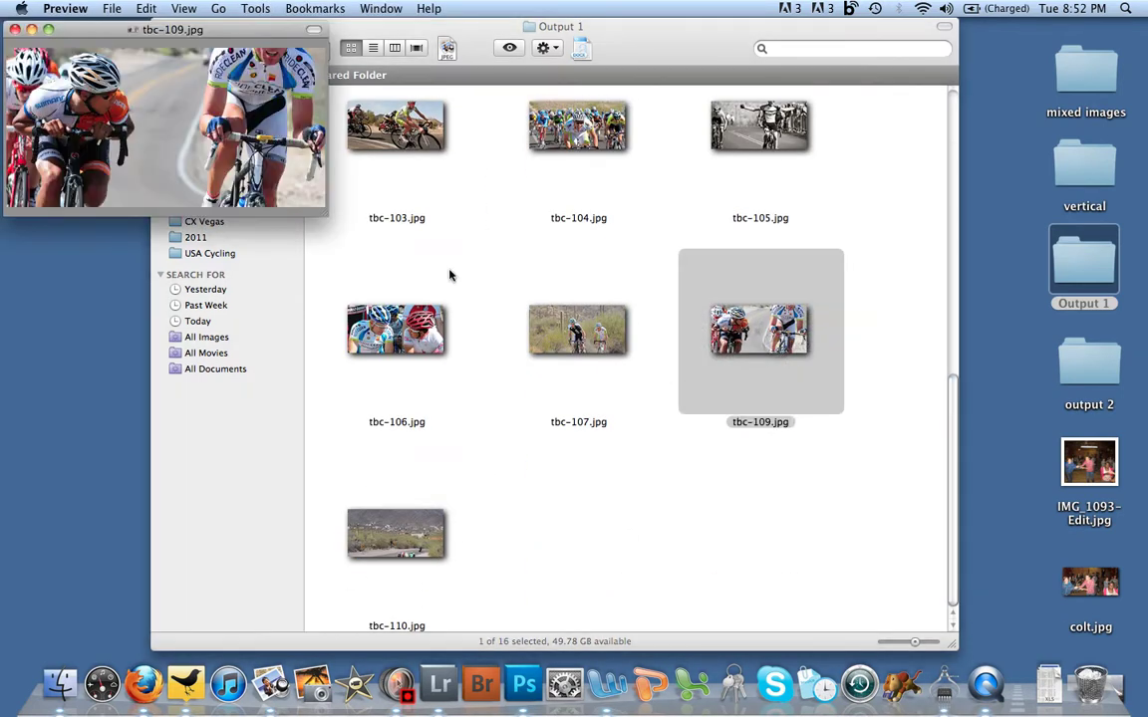
click(13, 30)
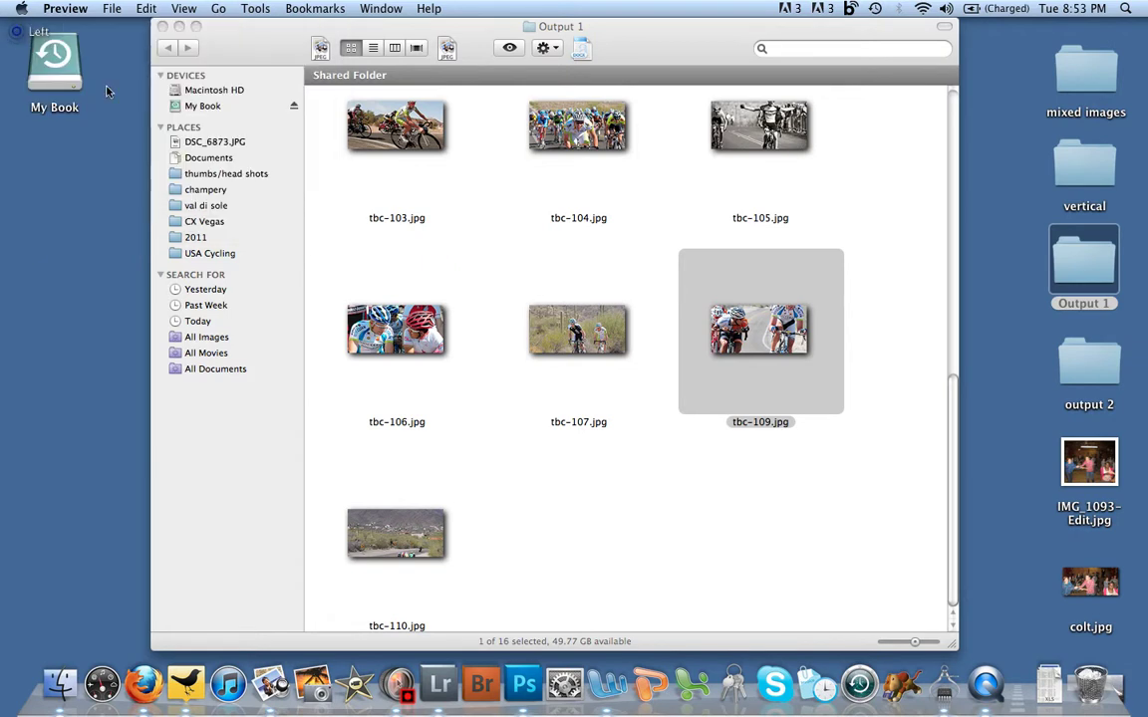
Look through all the processed images in the Output 1 folder and close the folder window.
scroll(686, 446, up, 5)
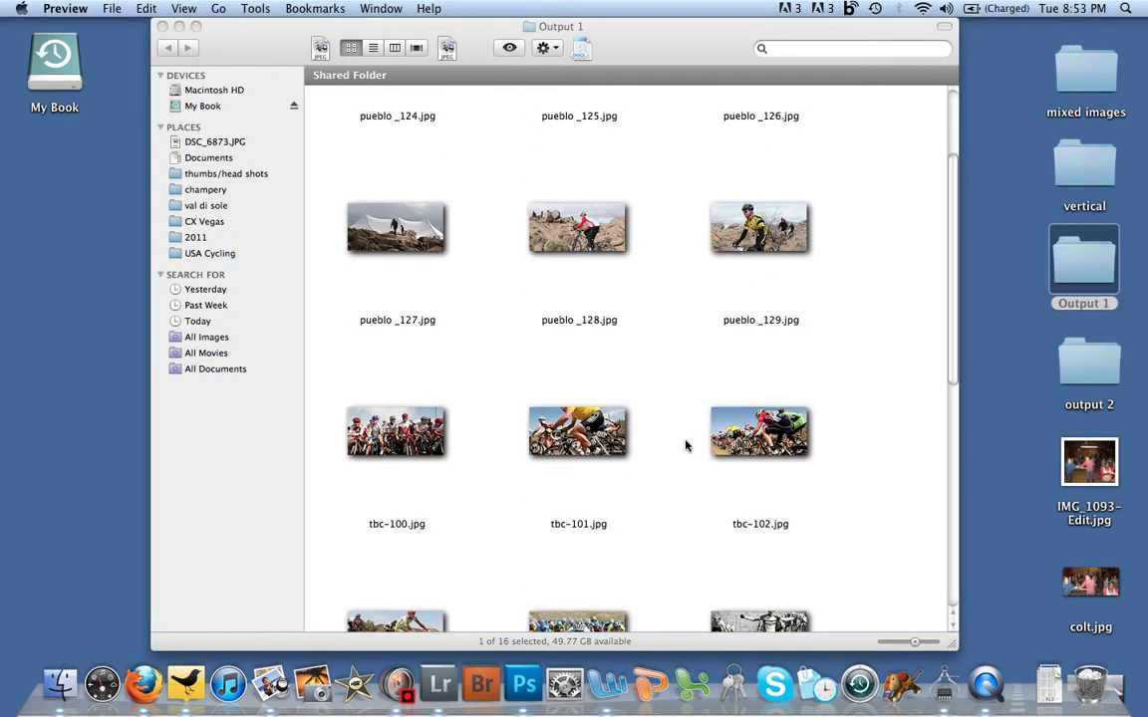
scroll(839, 437, up, 3)
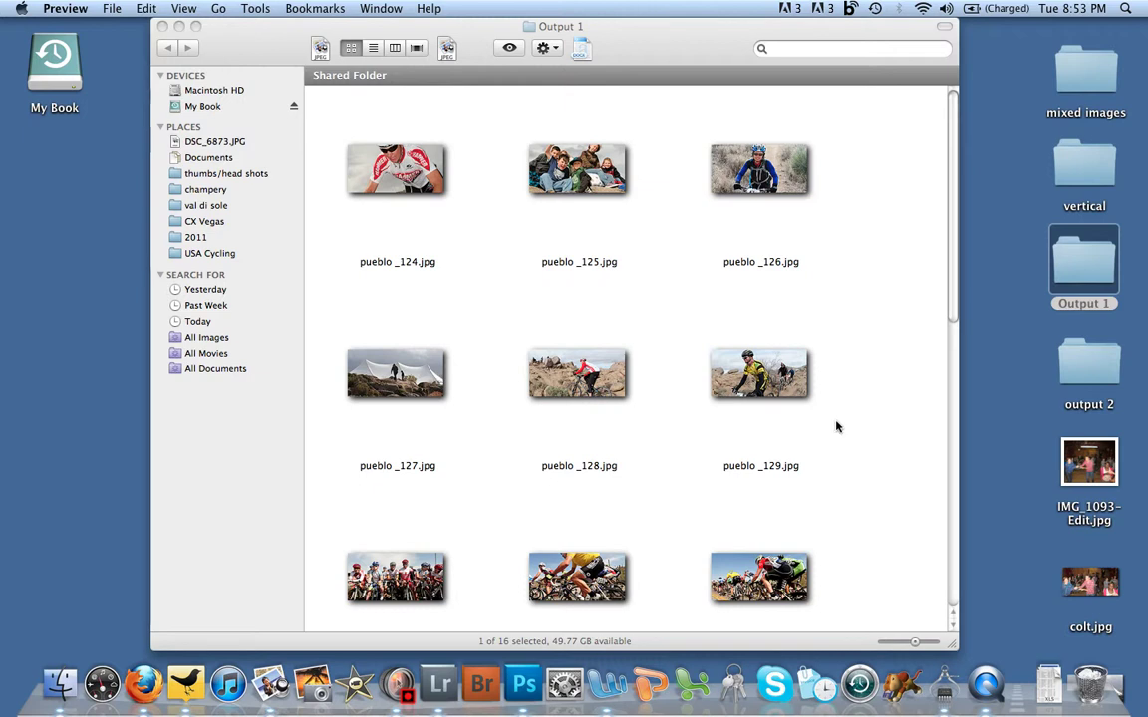
scroll(887, 395, down, 8)
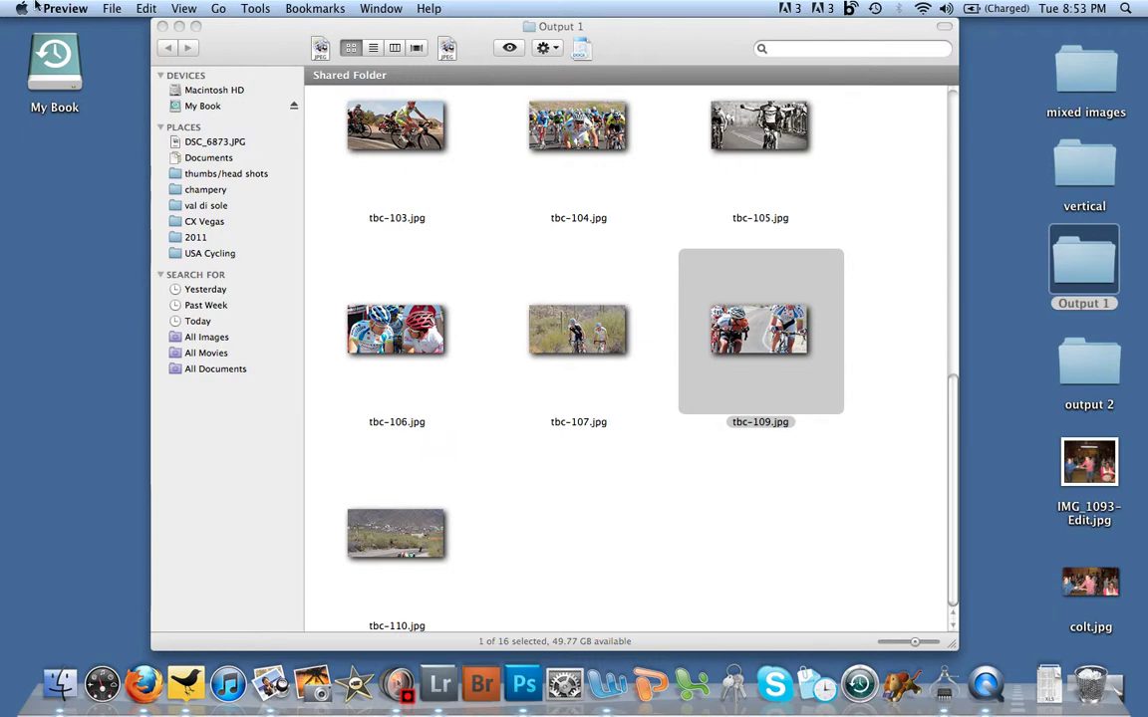
click(157, 28)
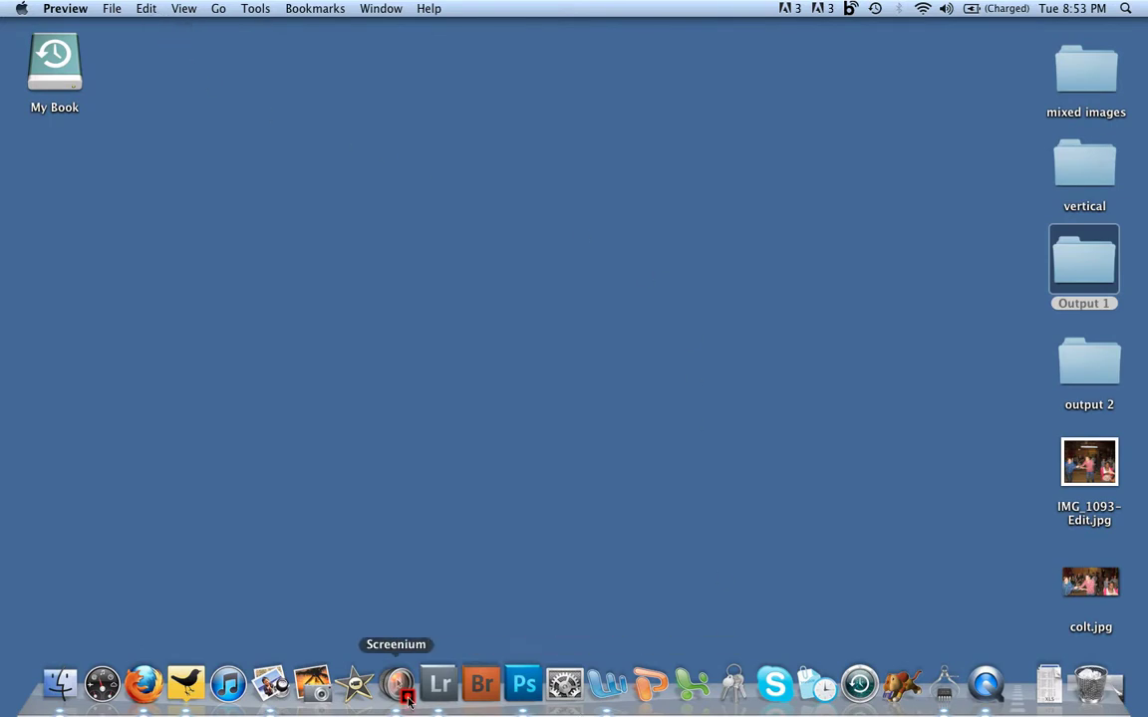
Switch to Photoshop, collapse the horizontal crop action set and select the vertical crop set.
click(512, 694)
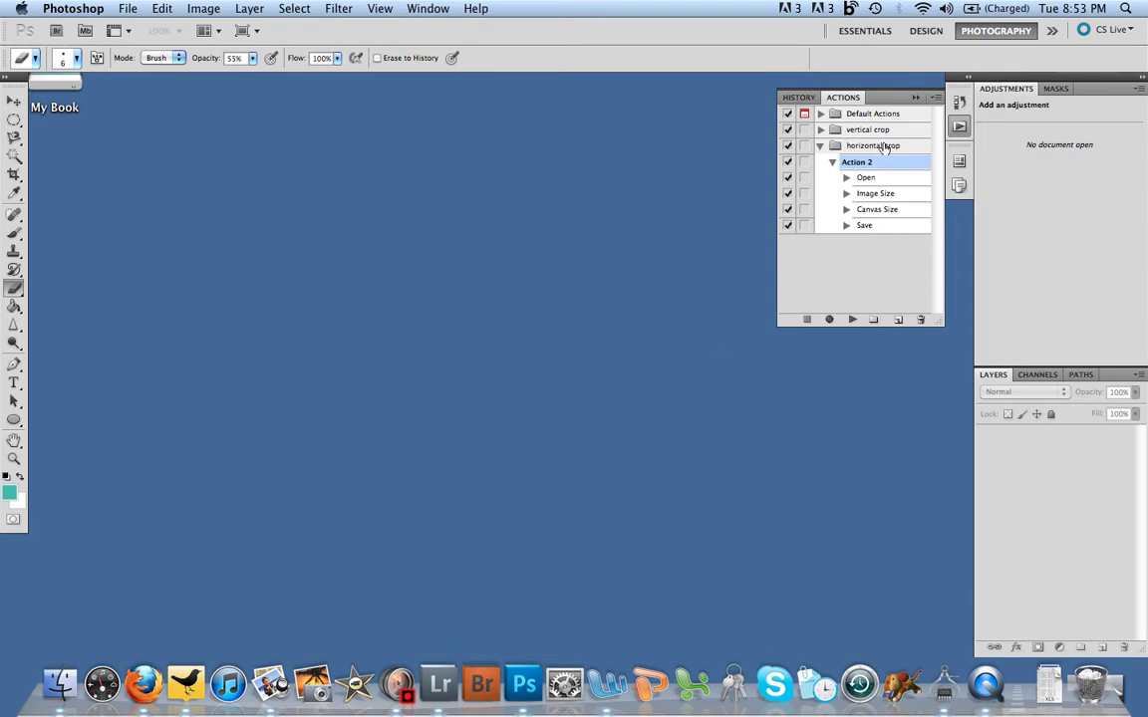
click(819, 146)
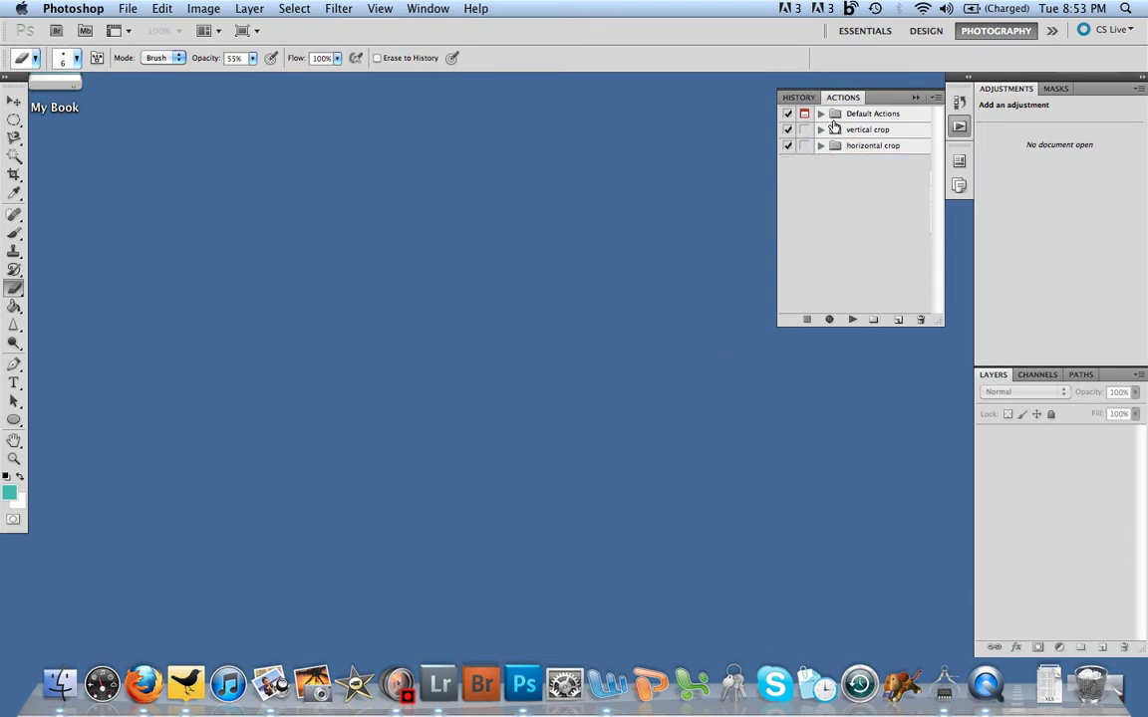
click(835, 130)
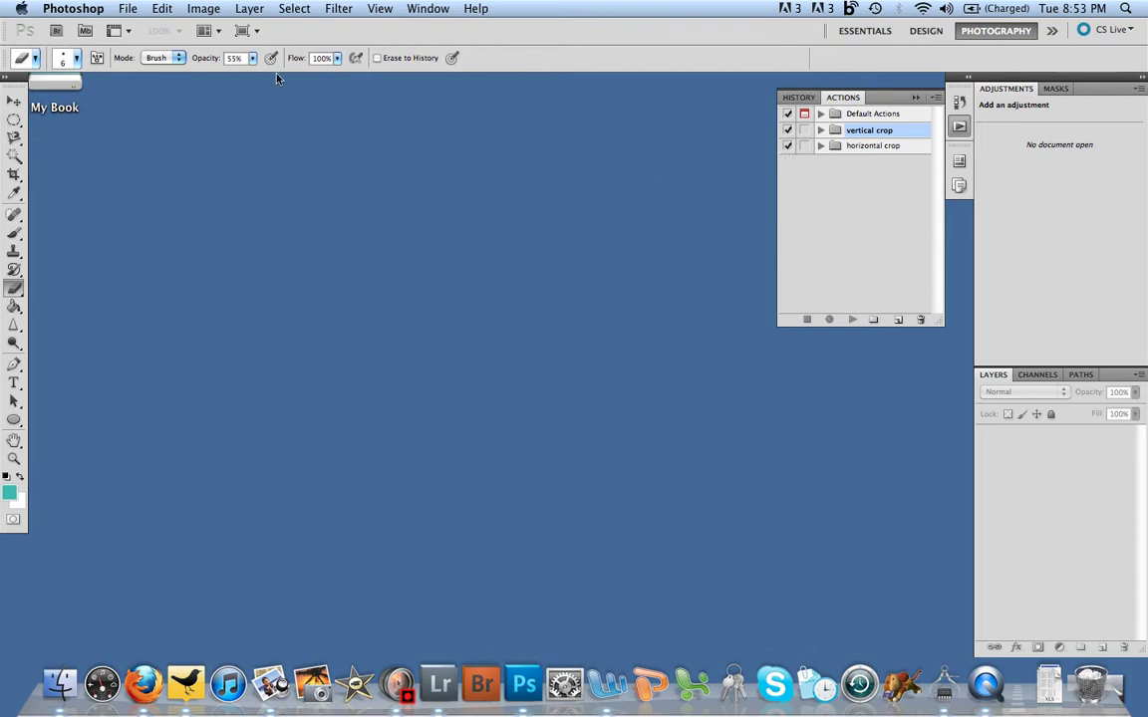
Hide Photoshop, look through the source images in the Desktop's vertical folder in Finder, and close its window.
click(60, 9)
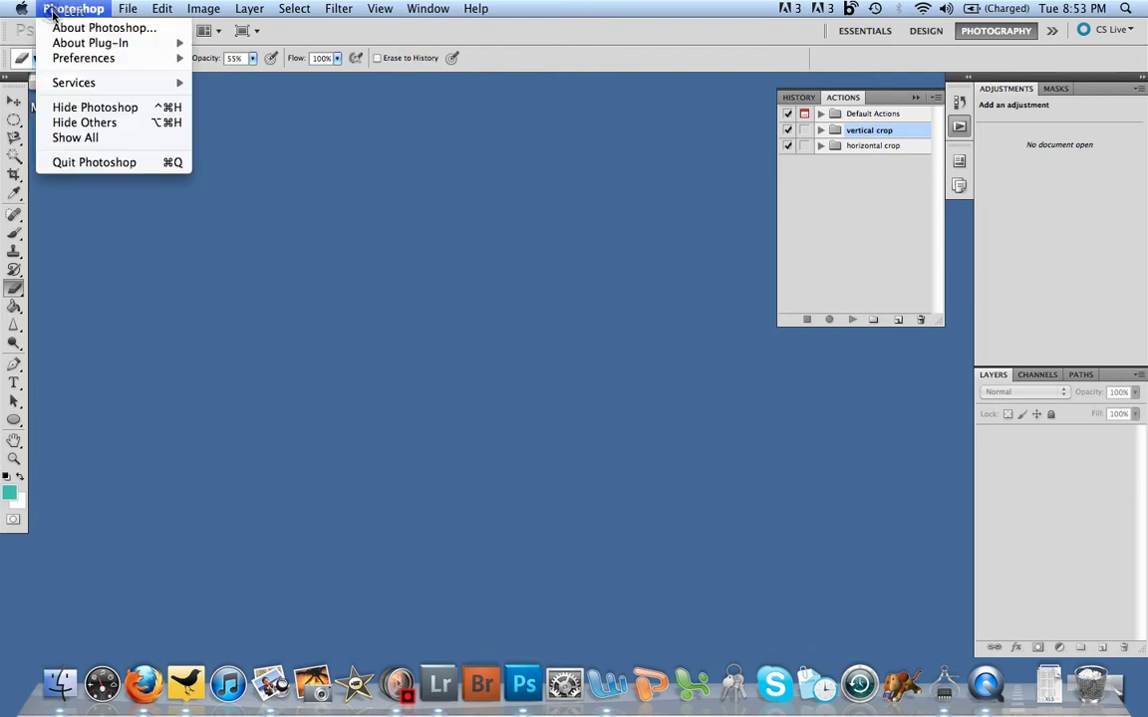
click(79, 109)
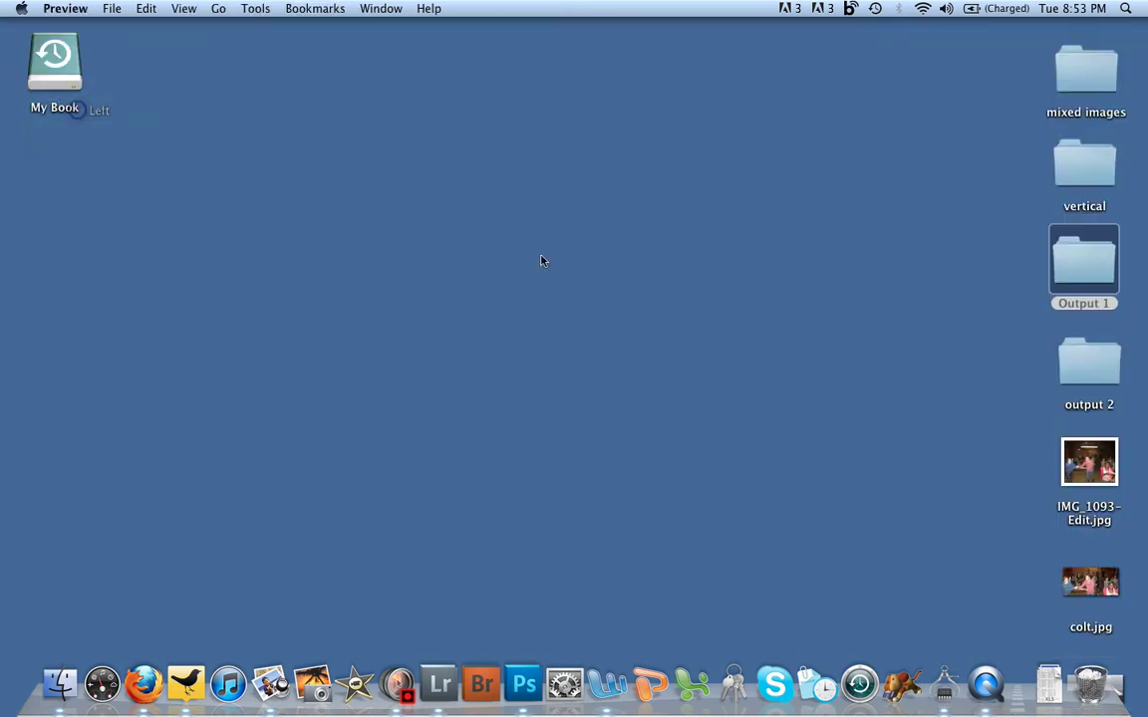
double_click(1084, 177)
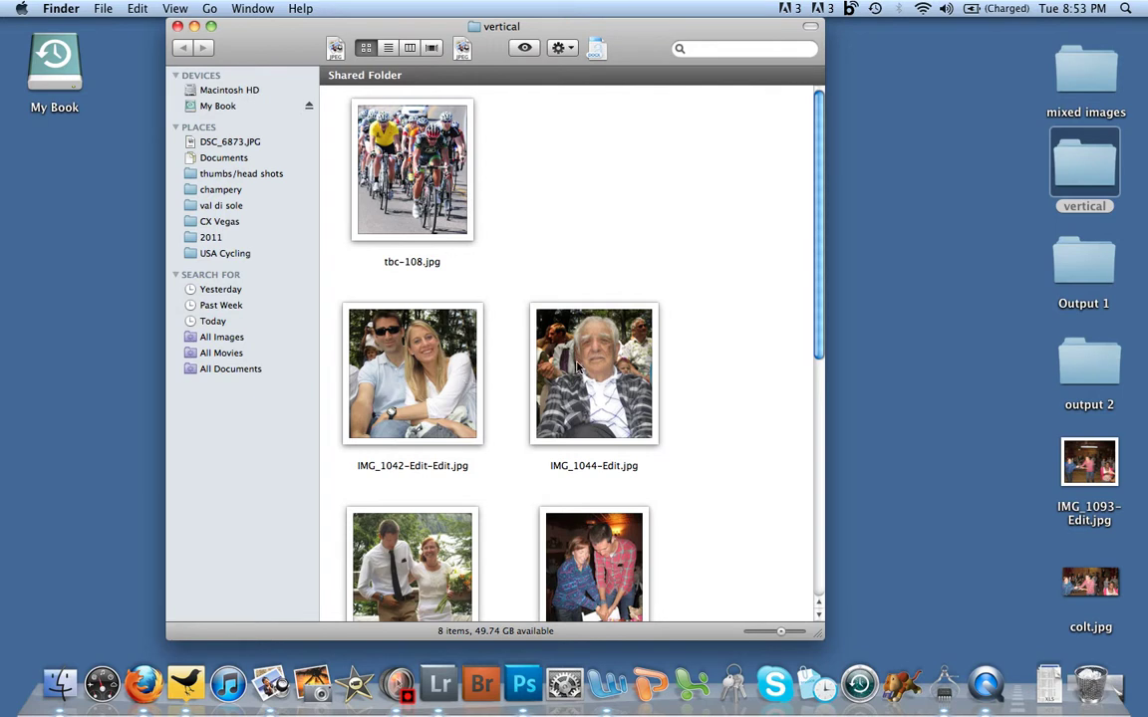
scroll(711, 299, down, 8)
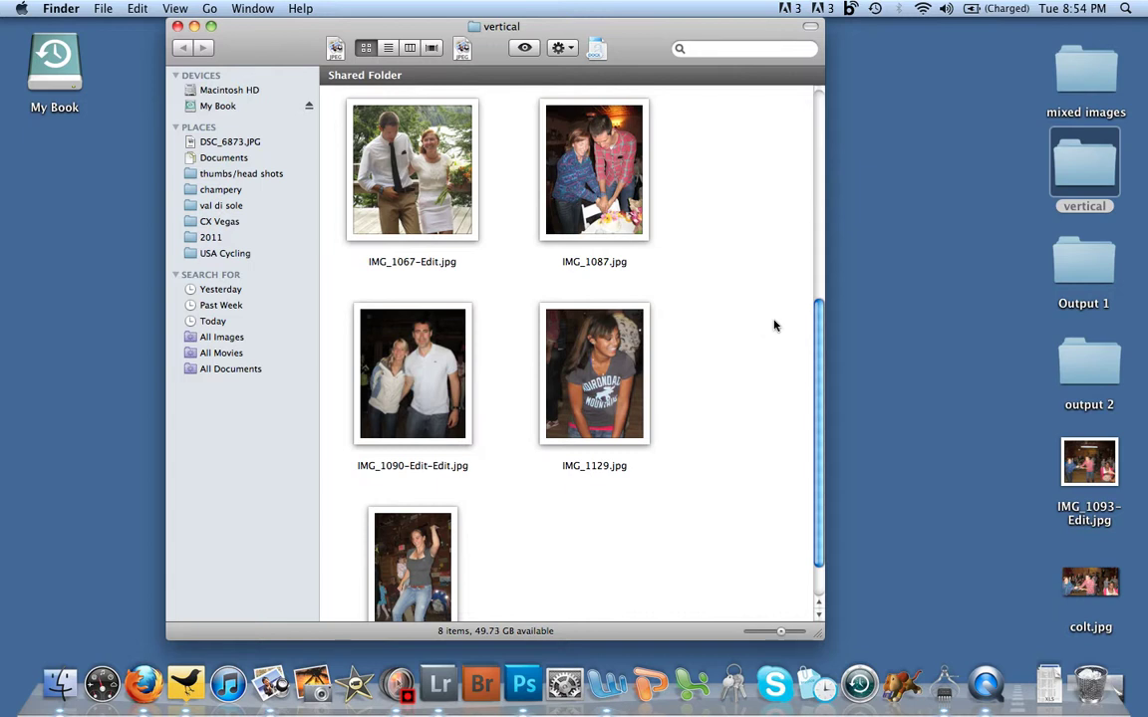
scroll(773, 322, up, 8)
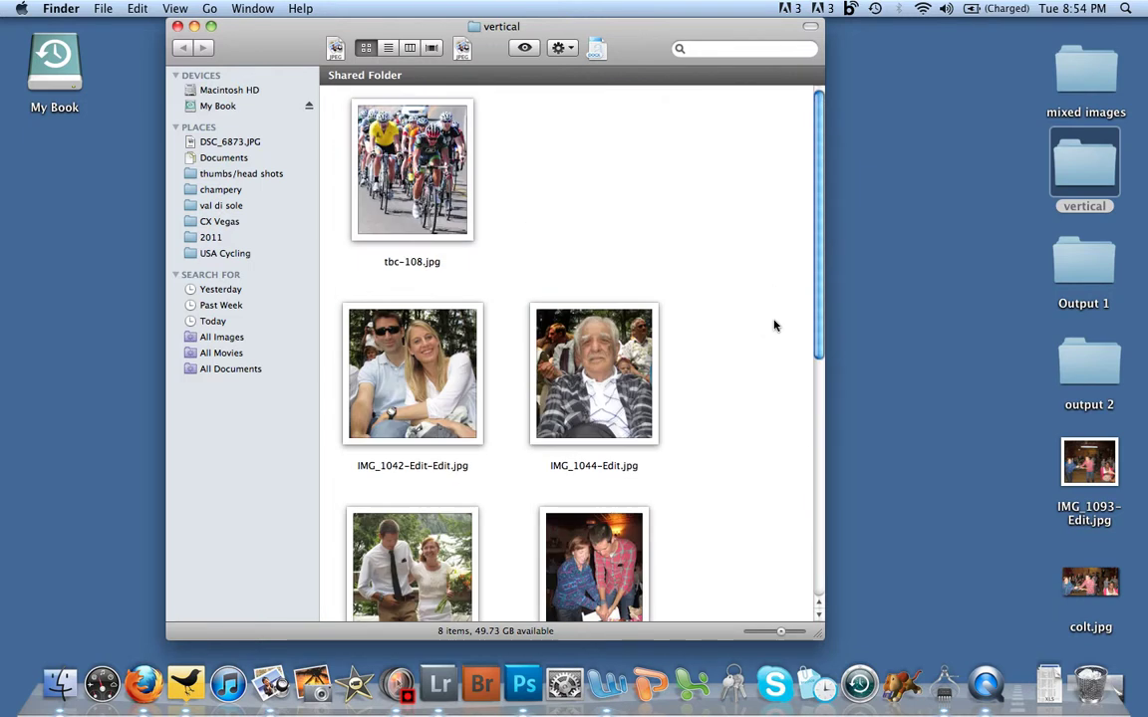
click(178, 26)
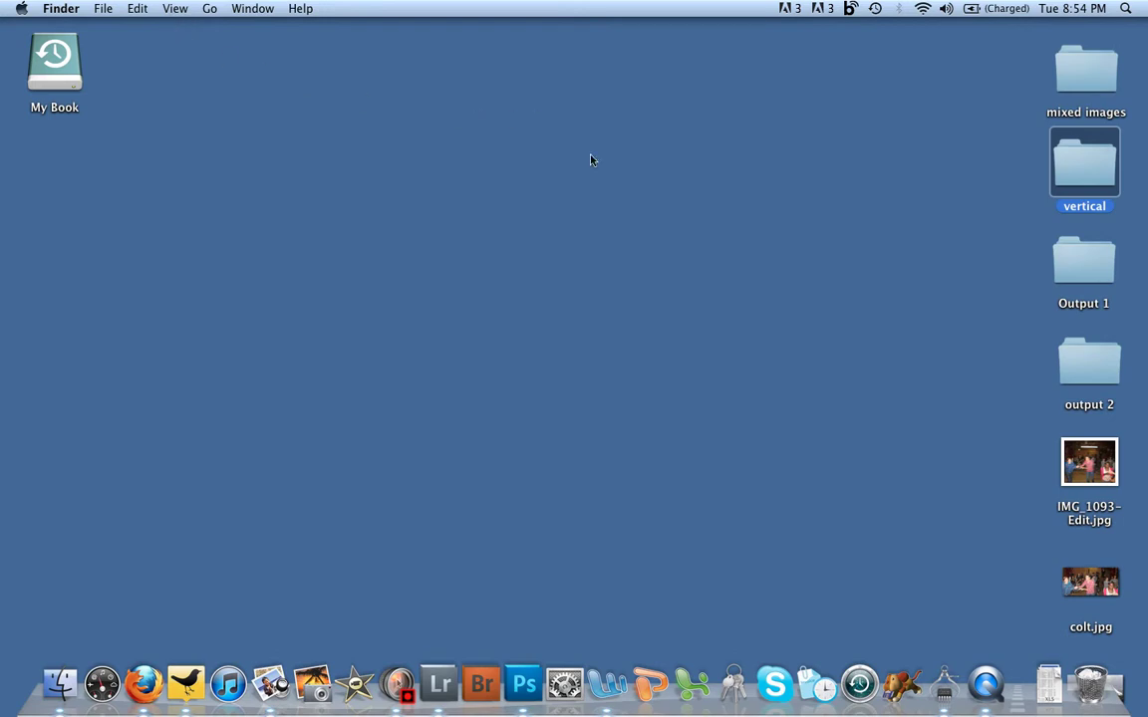
Switch back to Photoshop and start a Batch that plays Action 1 from the vertical crop set.
click(524, 687)
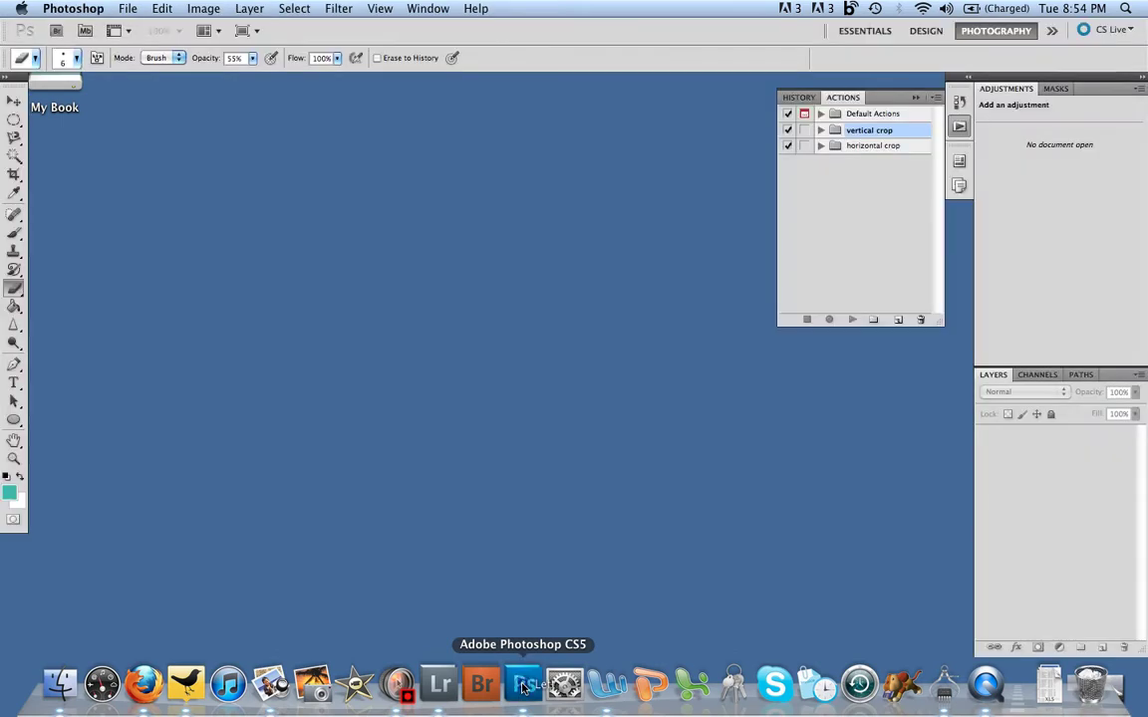
click(128, 9)
mouse_move(211, 406)
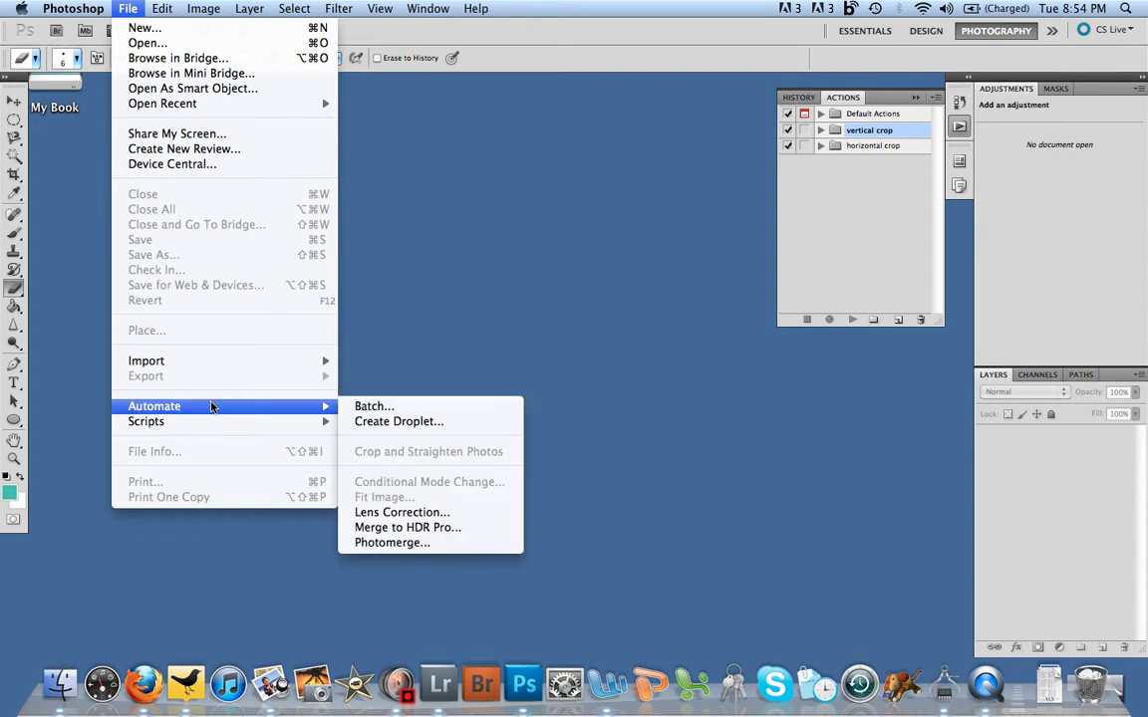
click(374, 407)
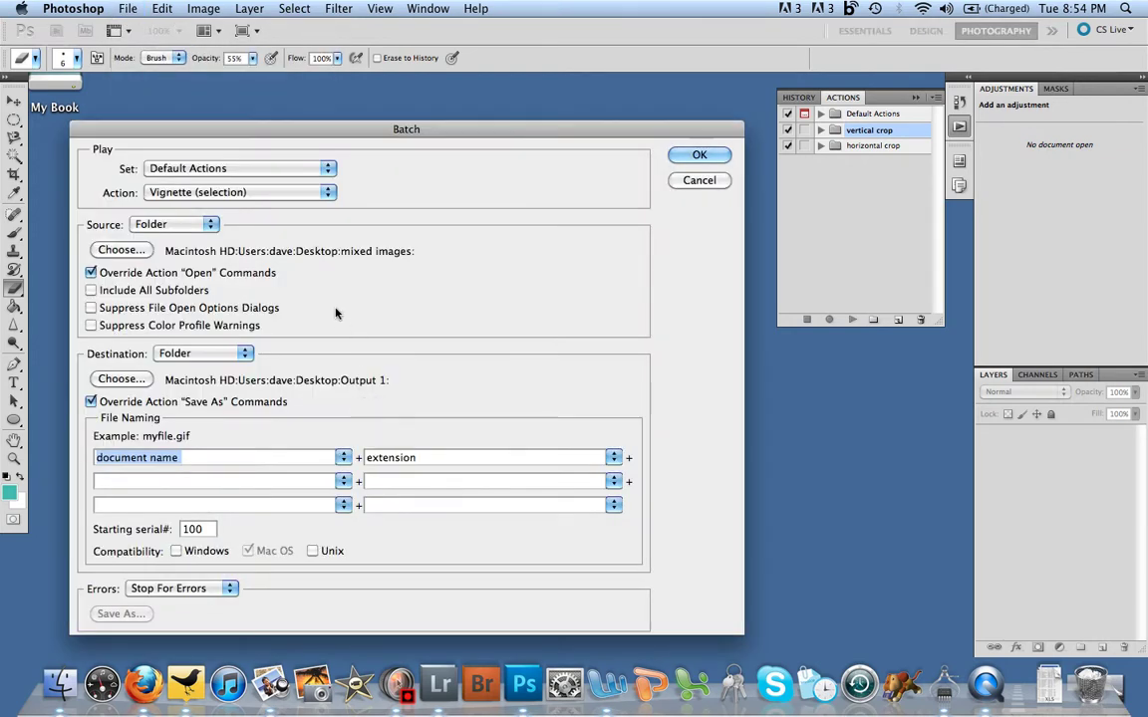
click(290, 172)
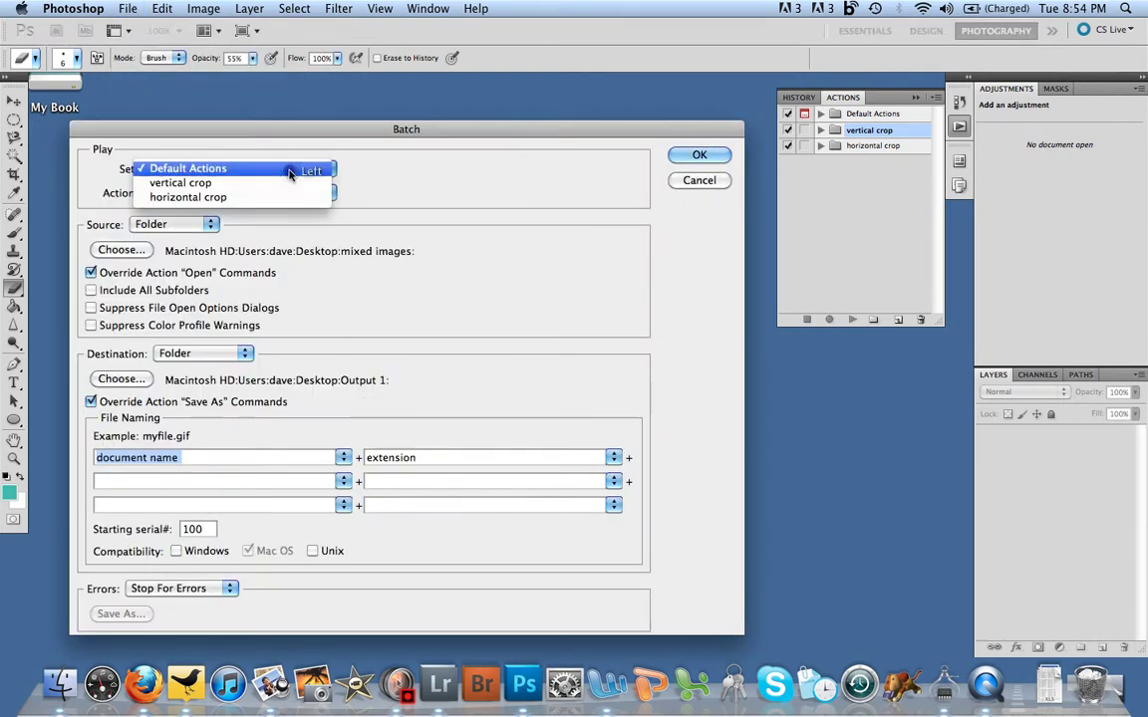
click(290, 183)
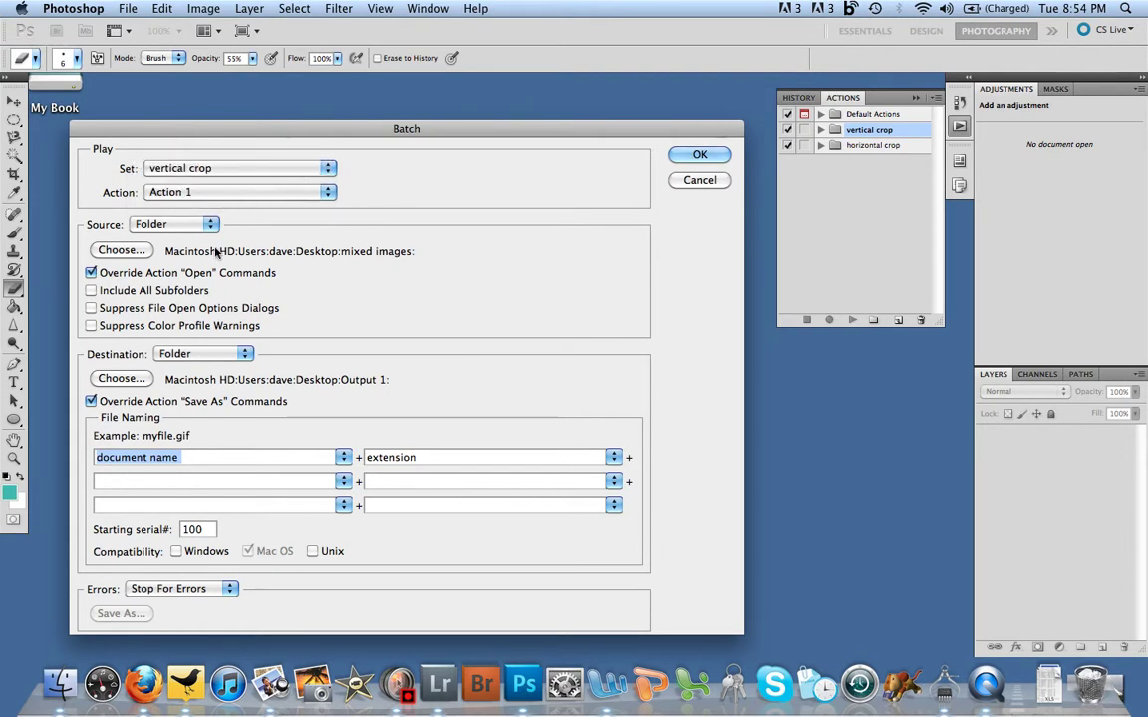
Choose the vertical folder on the Desktop as the batch source folder.
click(134, 252)
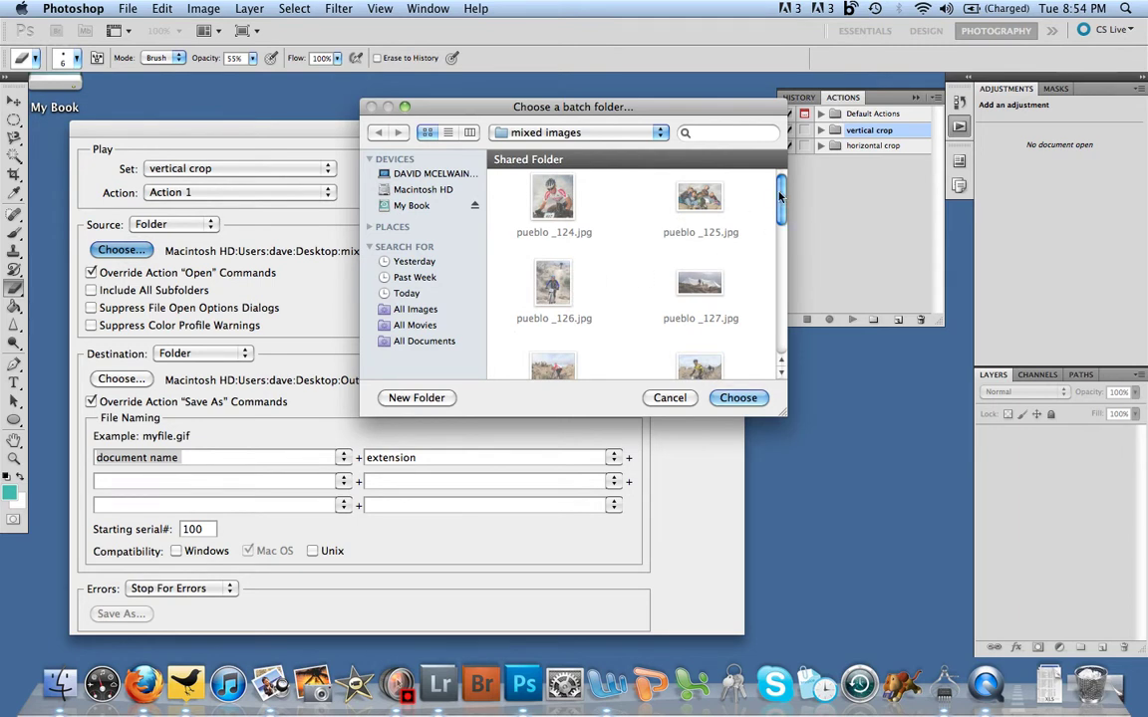
click(546, 133)
click(561, 150)
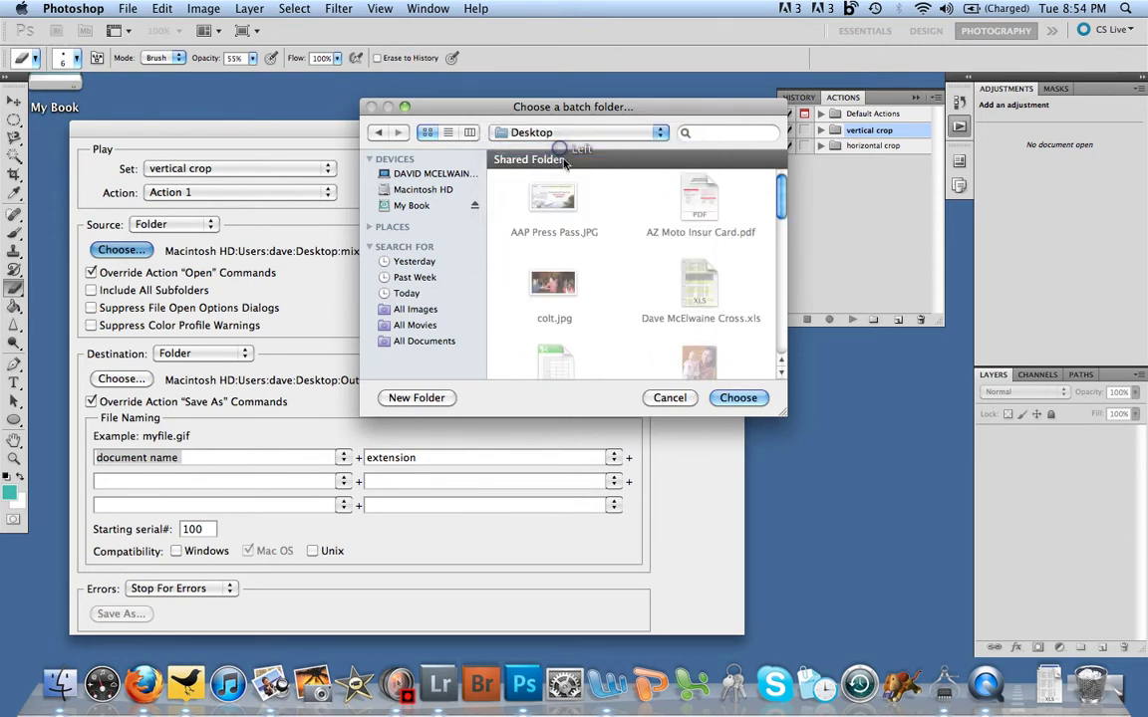
scroll(594, 261, down, 8)
scroll(593, 262, down, 2)
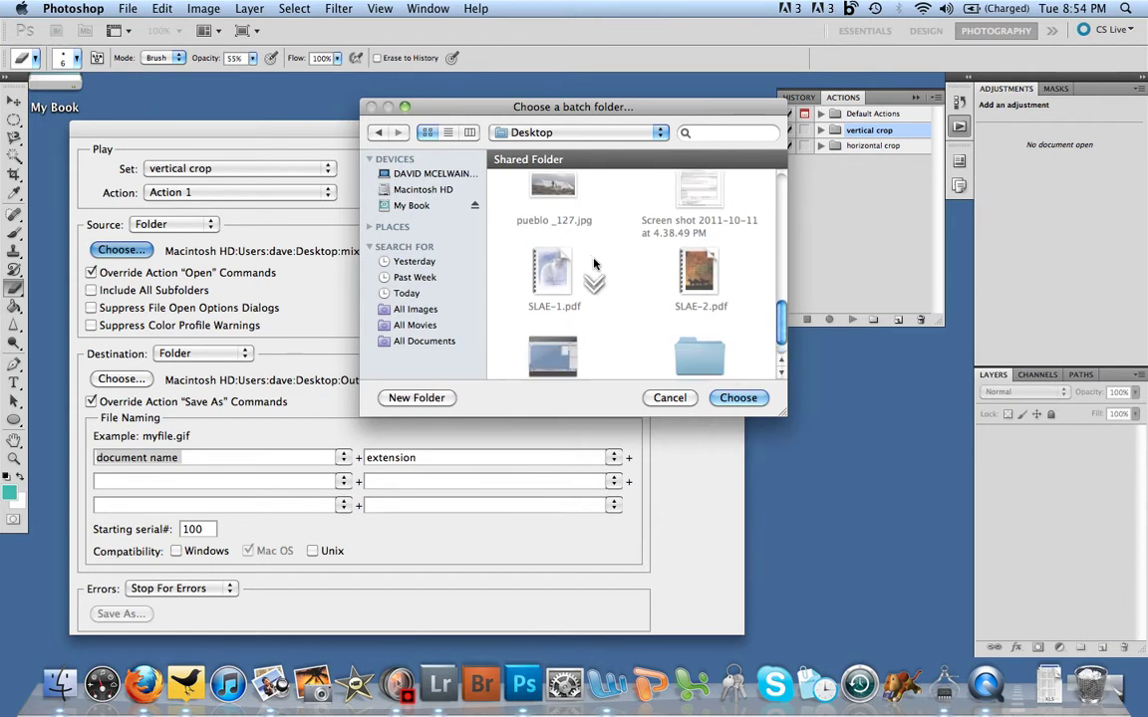
click(699, 329)
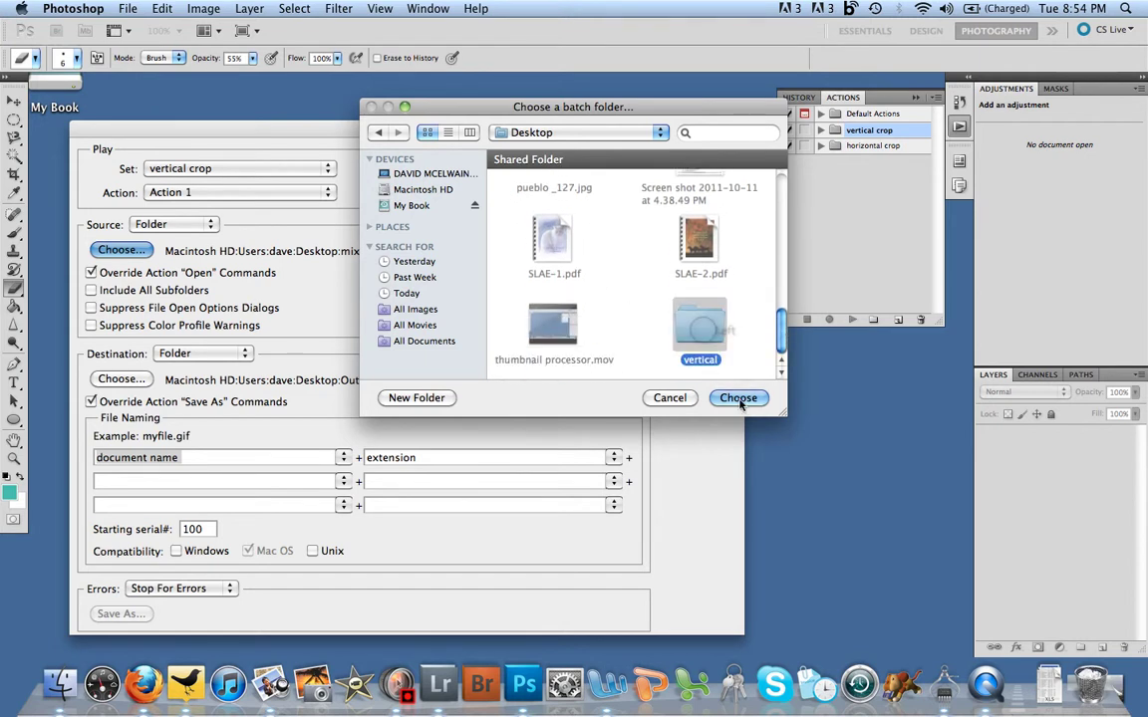
click(738, 398)
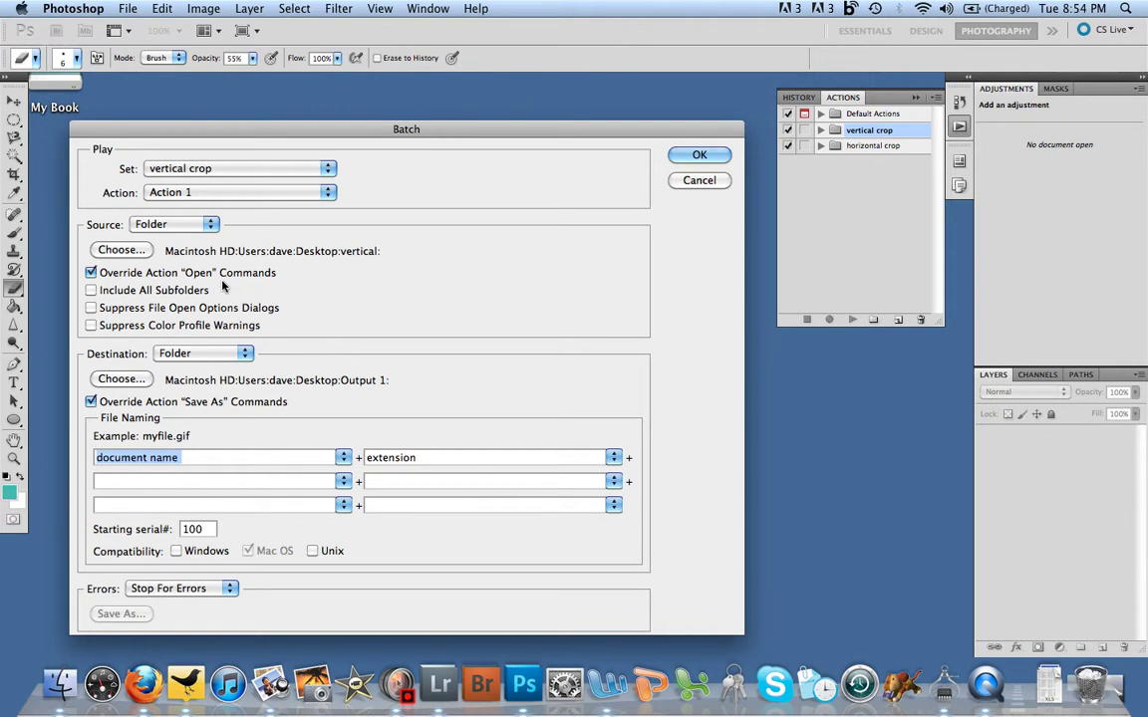
Choose the output 2 folder on the Desktop as the batch destination folder and close the Batch dialog.
click(120, 381)
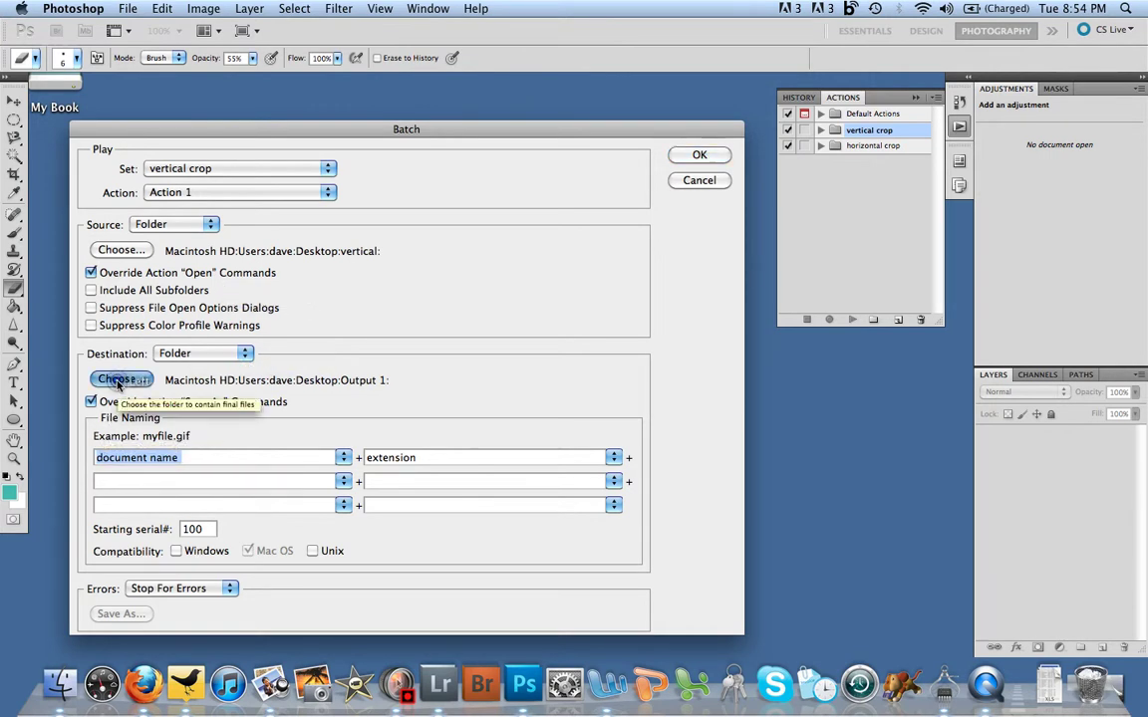
click(598, 138)
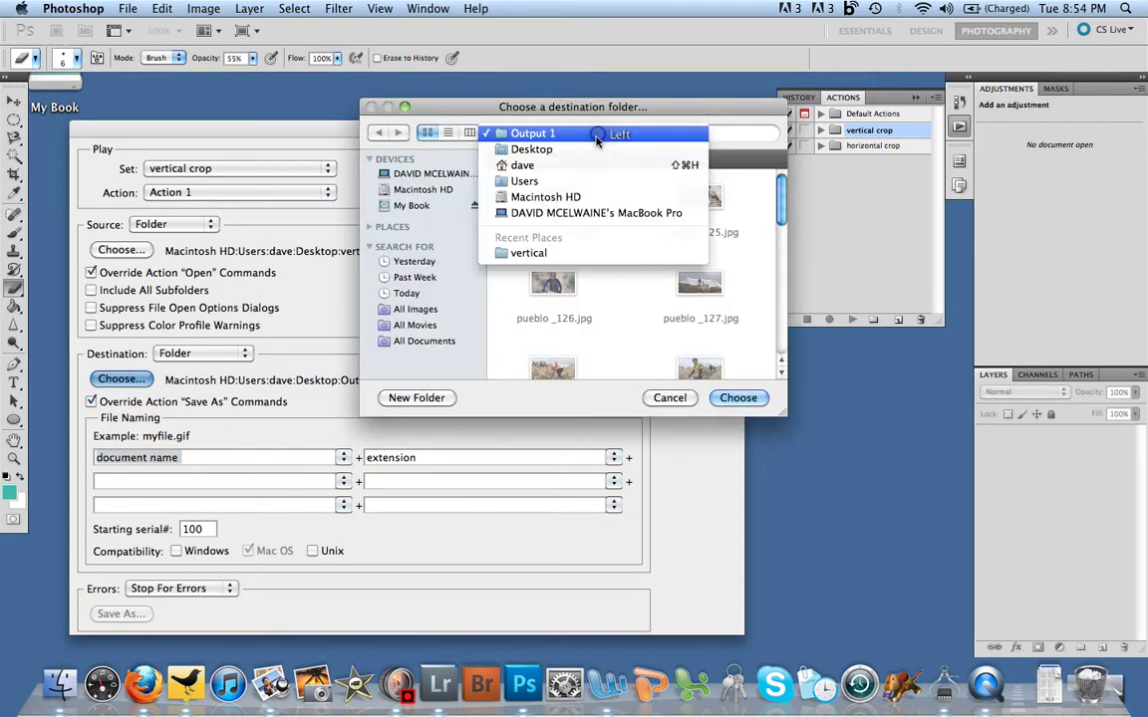
click(601, 149)
scroll(688, 289, down, 8)
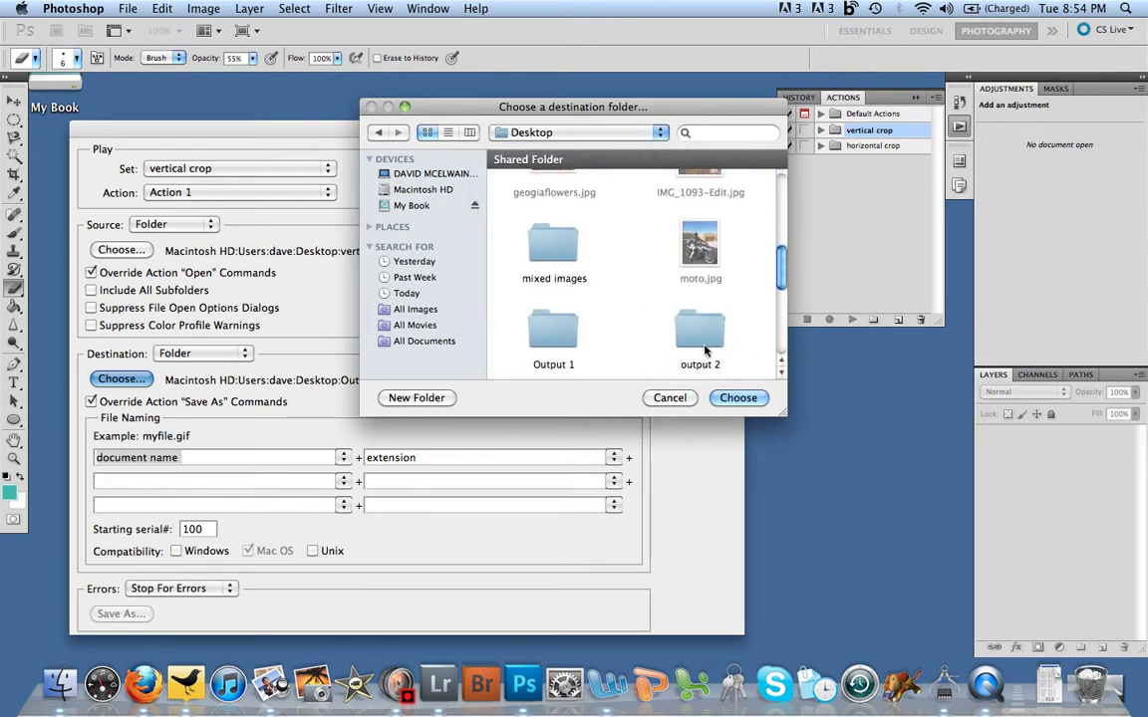
click(700, 329)
click(738, 398)
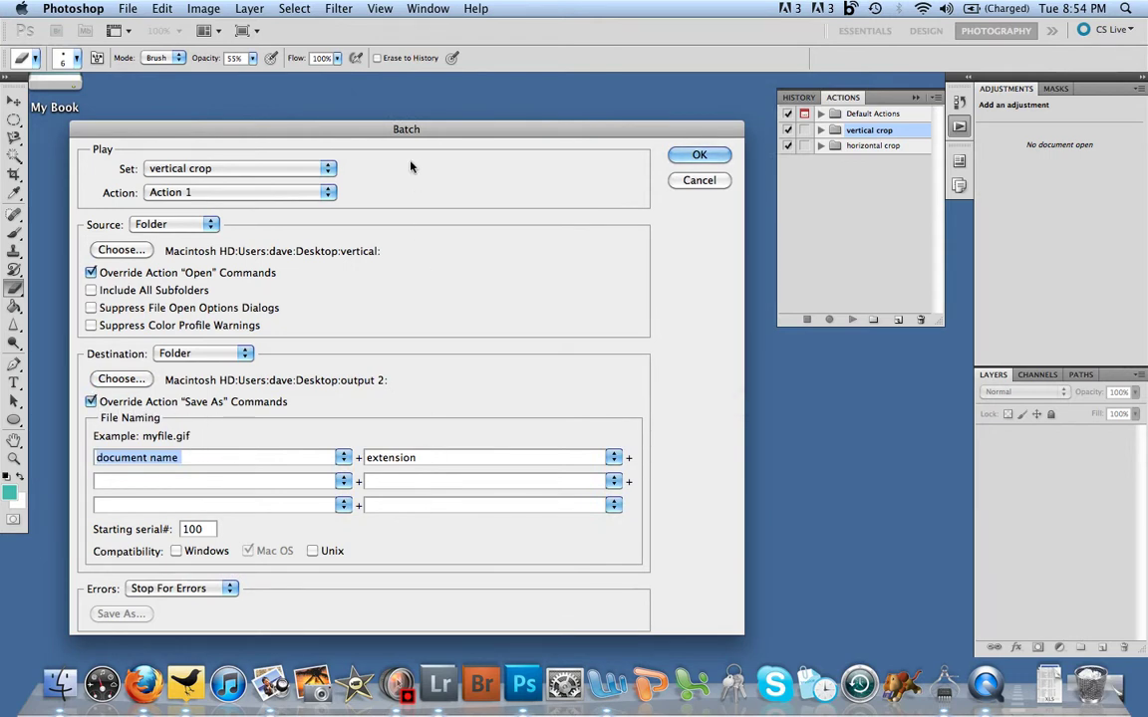
key(Escape)
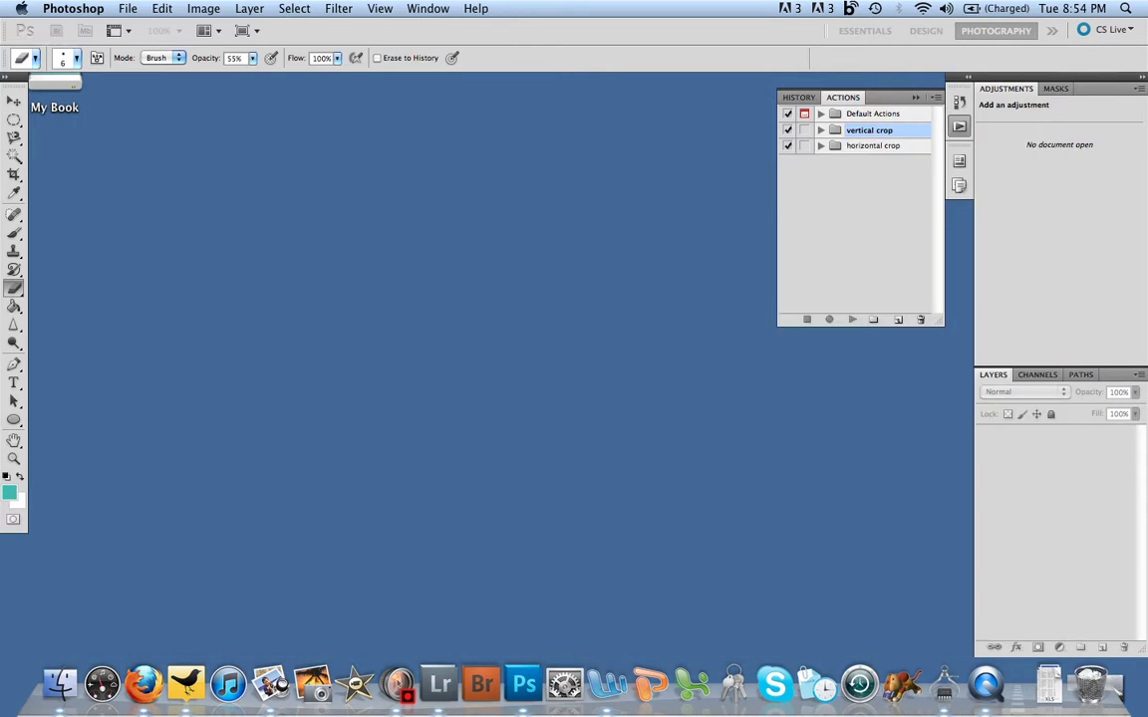
Hide Photoshop, switch to Finder and open the output 2 folder on the Desktop to check its contents.
click(63, 7)
click(94, 106)
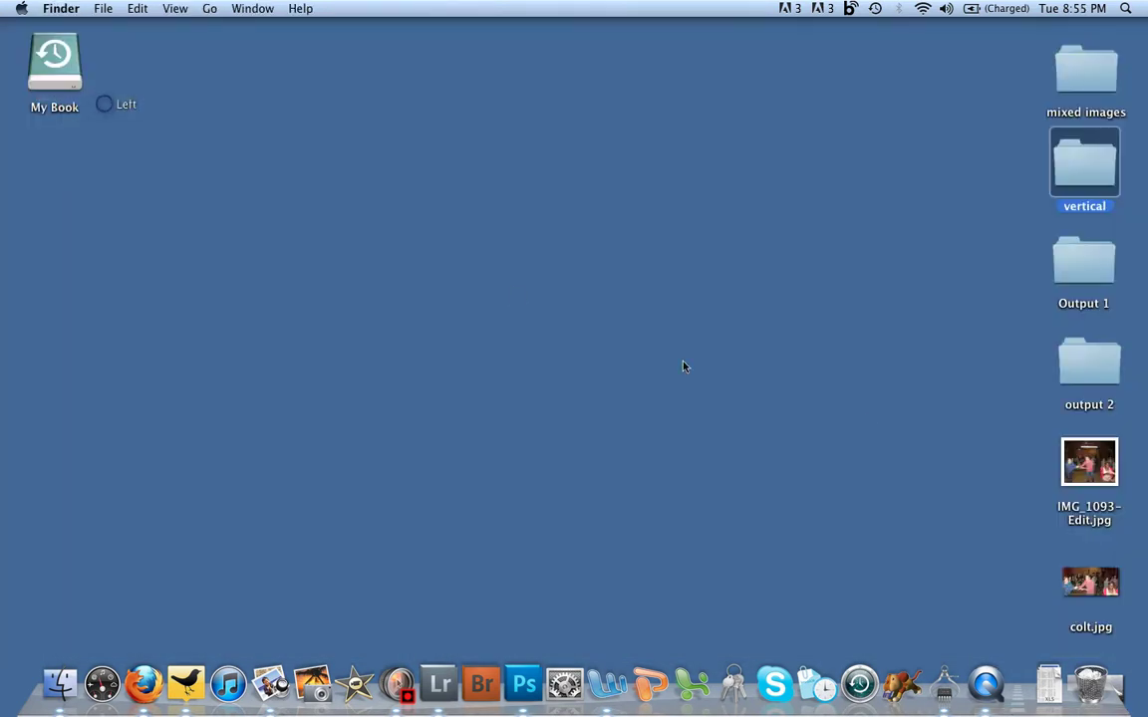
double_click(1086, 367)
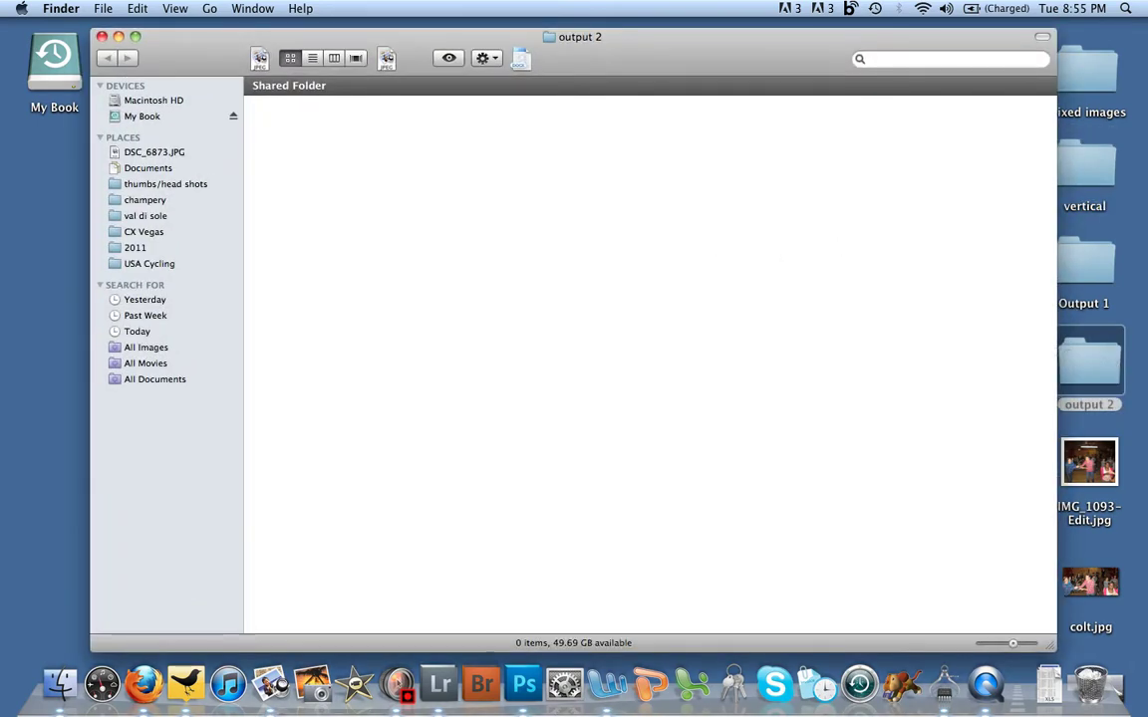
Switch to Photoshop to check the batch progress, and return to the output 2 folder in Finder.
drag(727, 60, 716, 59)
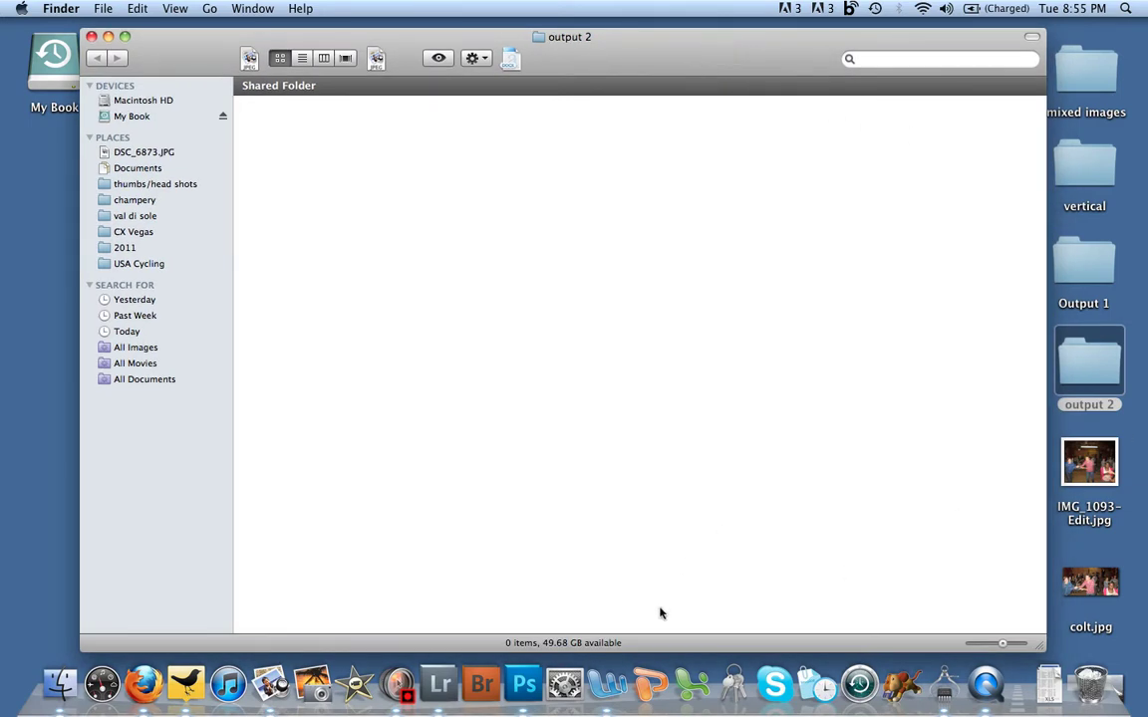
click(523, 684)
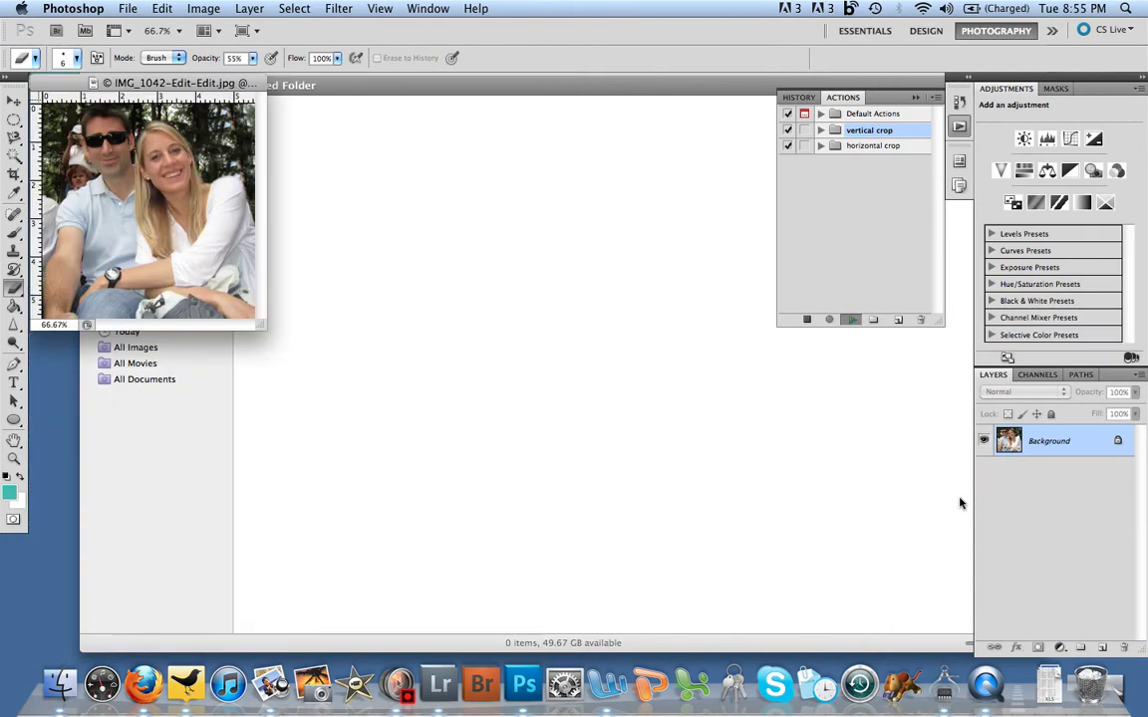
click(723, 554)
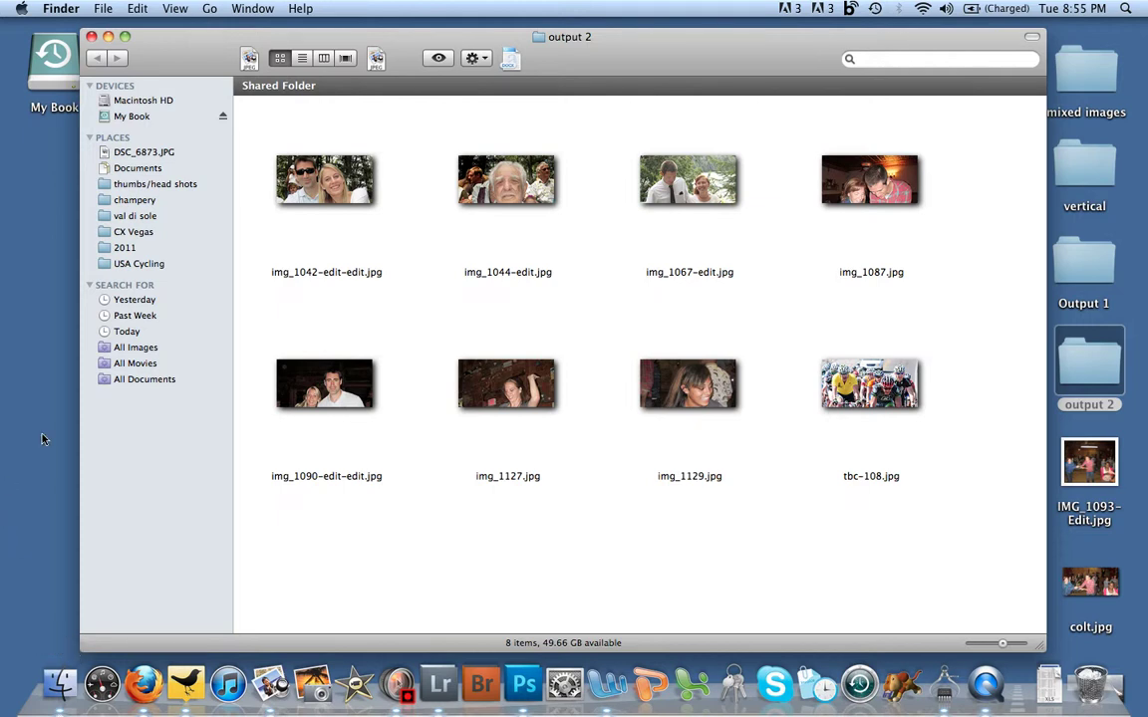
Open img_1042-edit-edit.jpg, img_1067-edit.jpg, img_1129.jpg and tbc-108.jpg from output 2 in Preview and spread their windows out to inspect the crops.
double_click(312, 186)
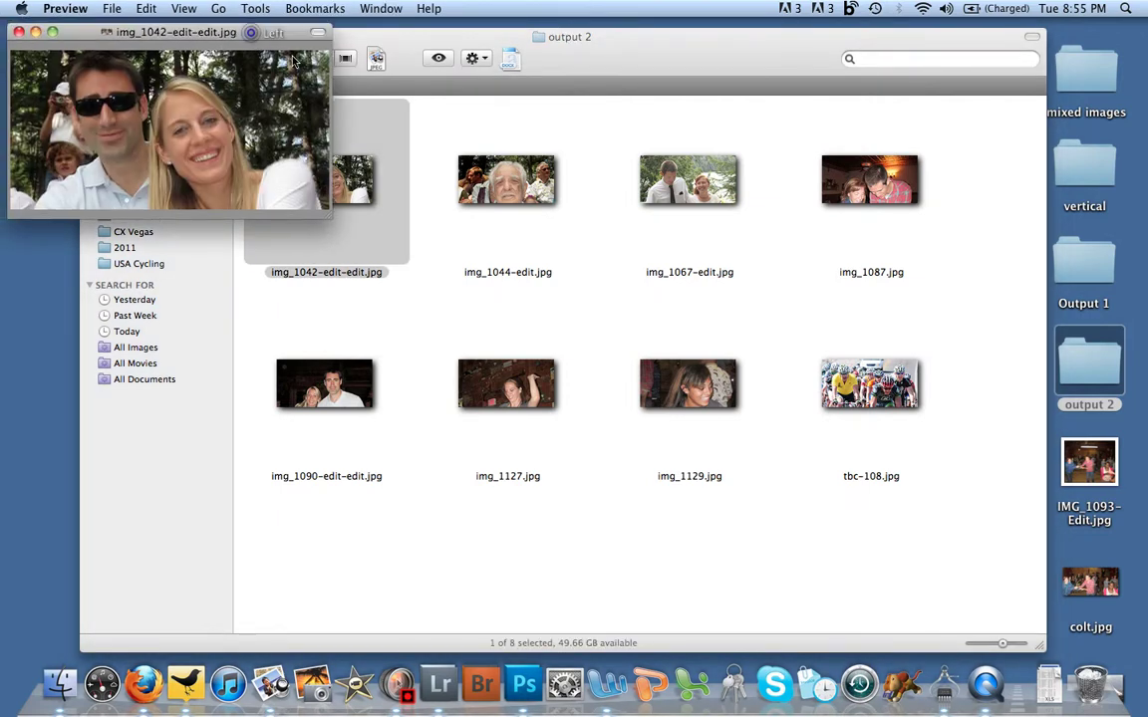
drag(251, 39, 379, 100)
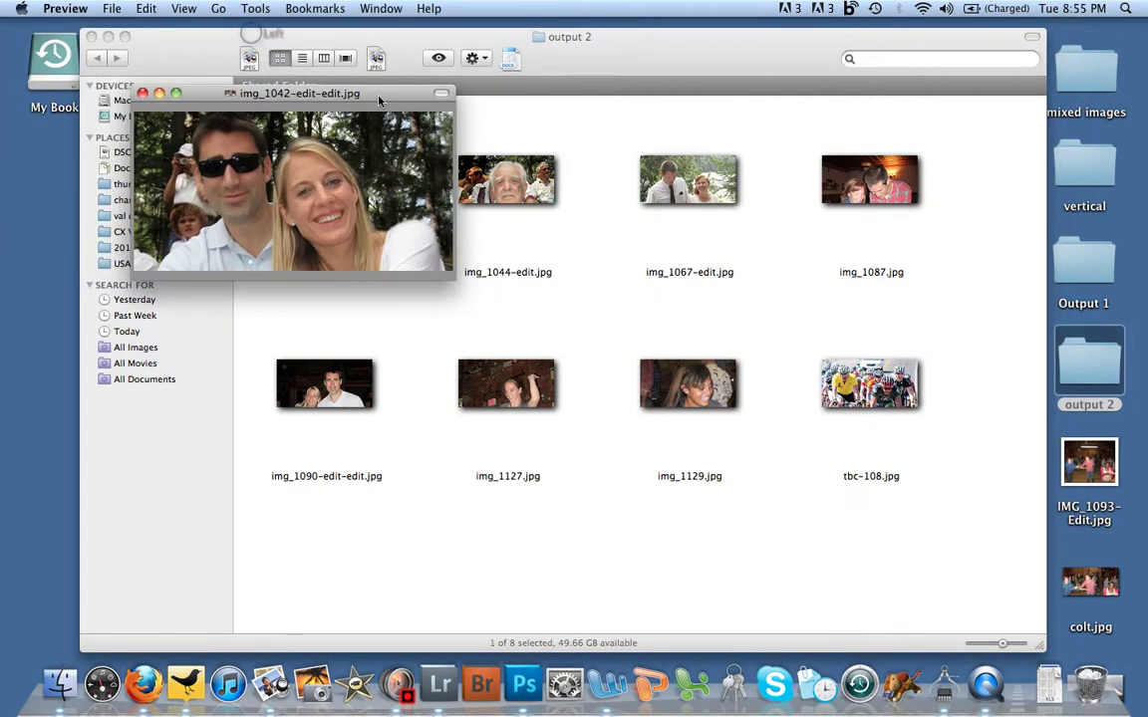
double_click(657, 180)
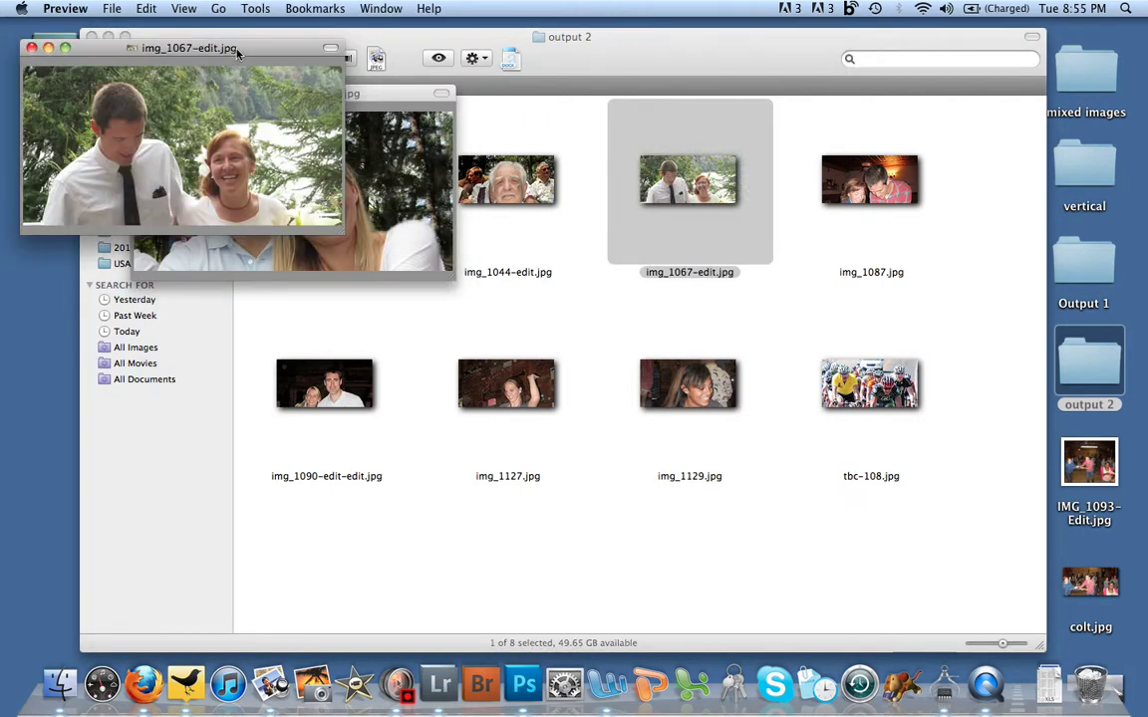
drag(215, 49, 715, 91)
double_click(737, 399)
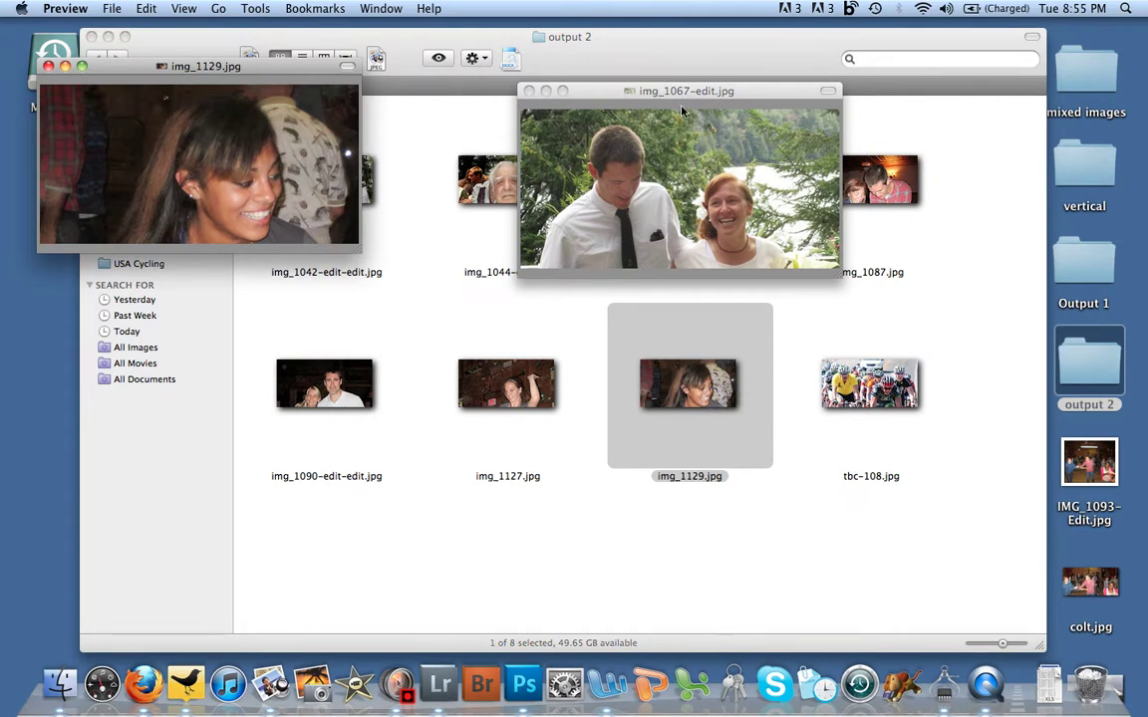
drag(244, 74, 265, 363)
double_click(889, 396)
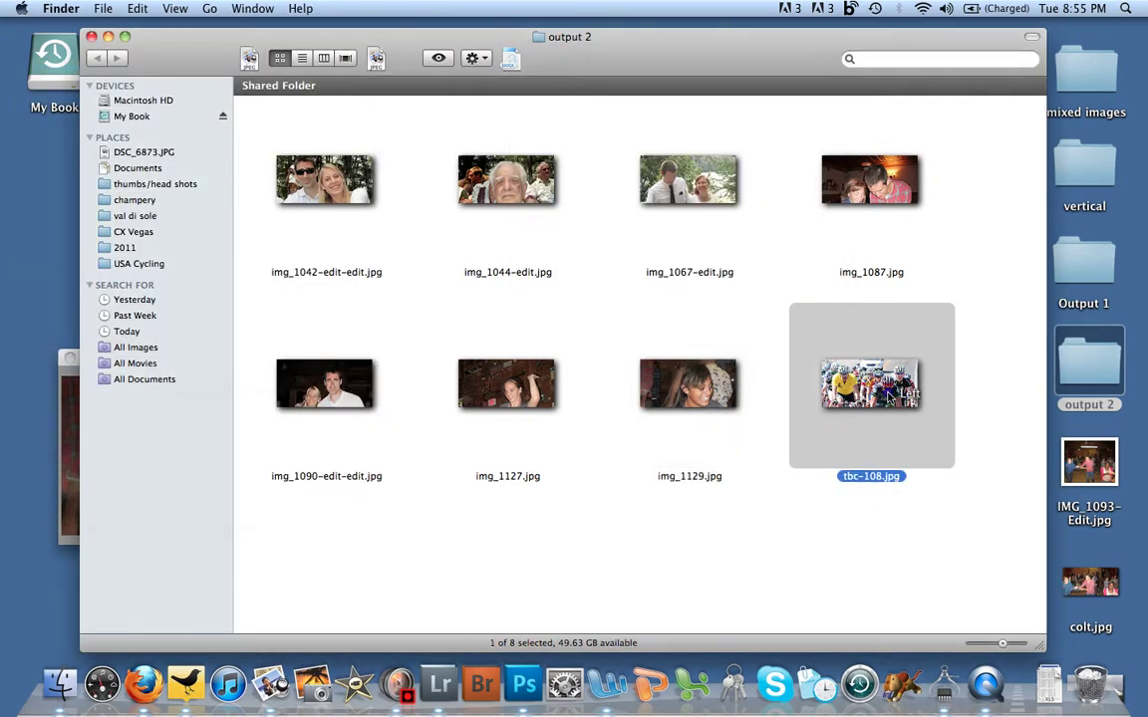
drag(276, 94, 678, 371)
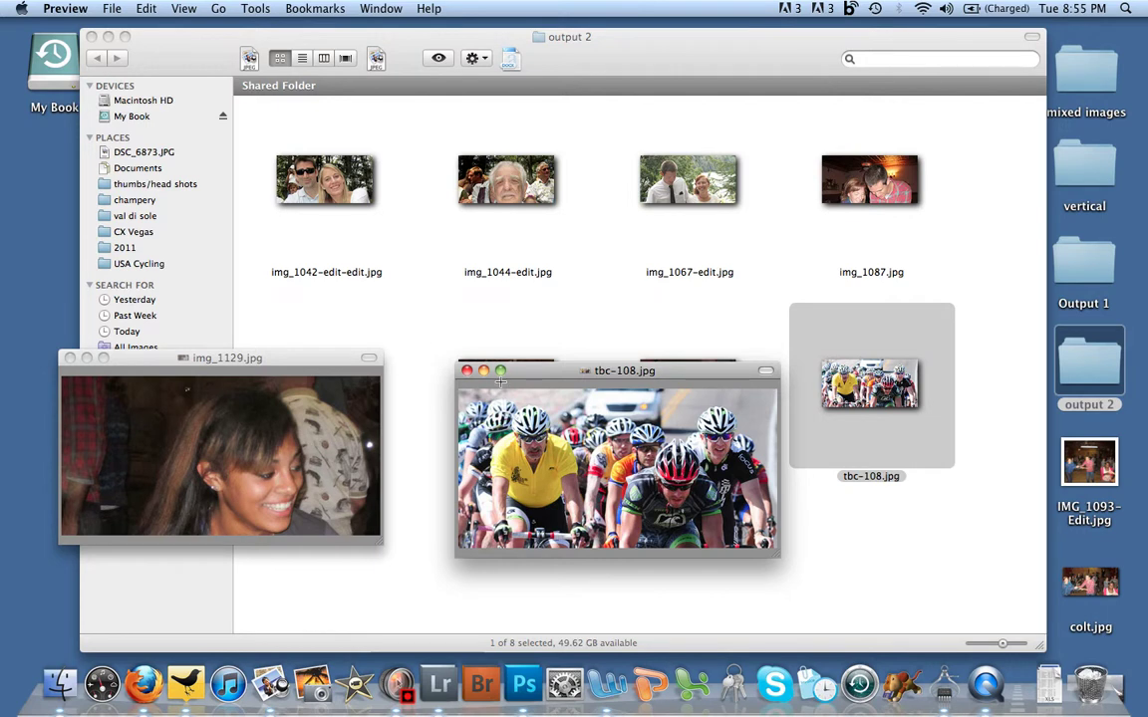
Close the four image previews and the output 2 folder window.
key(super+w)
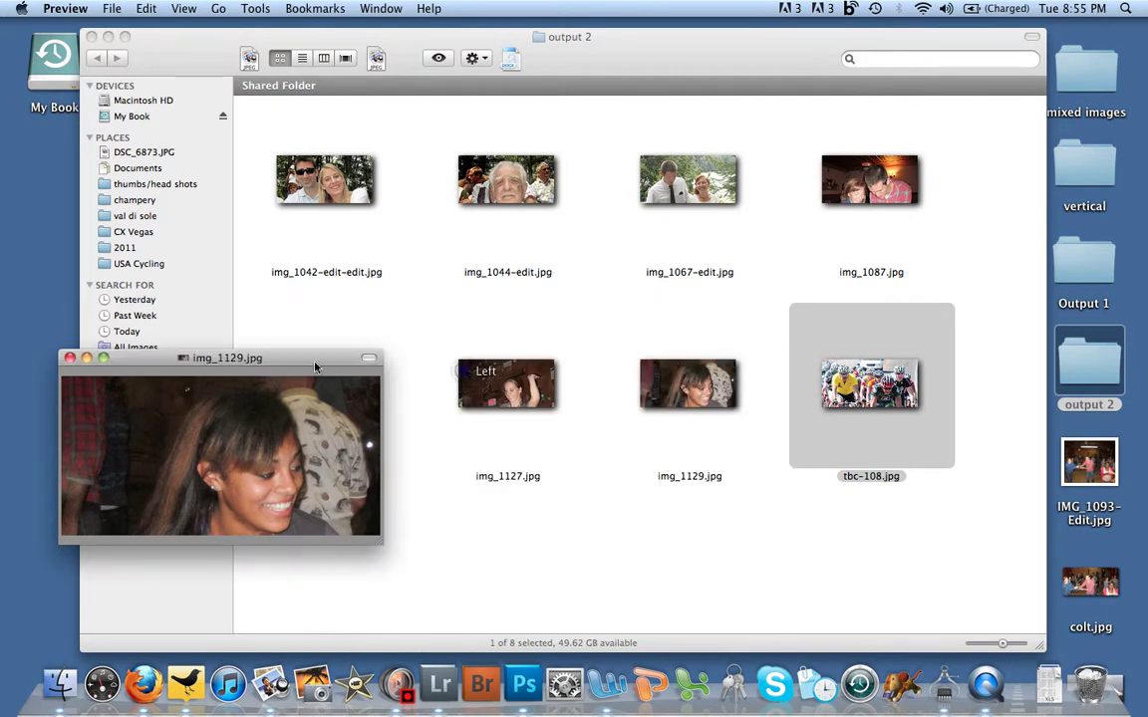
click(68, 358)
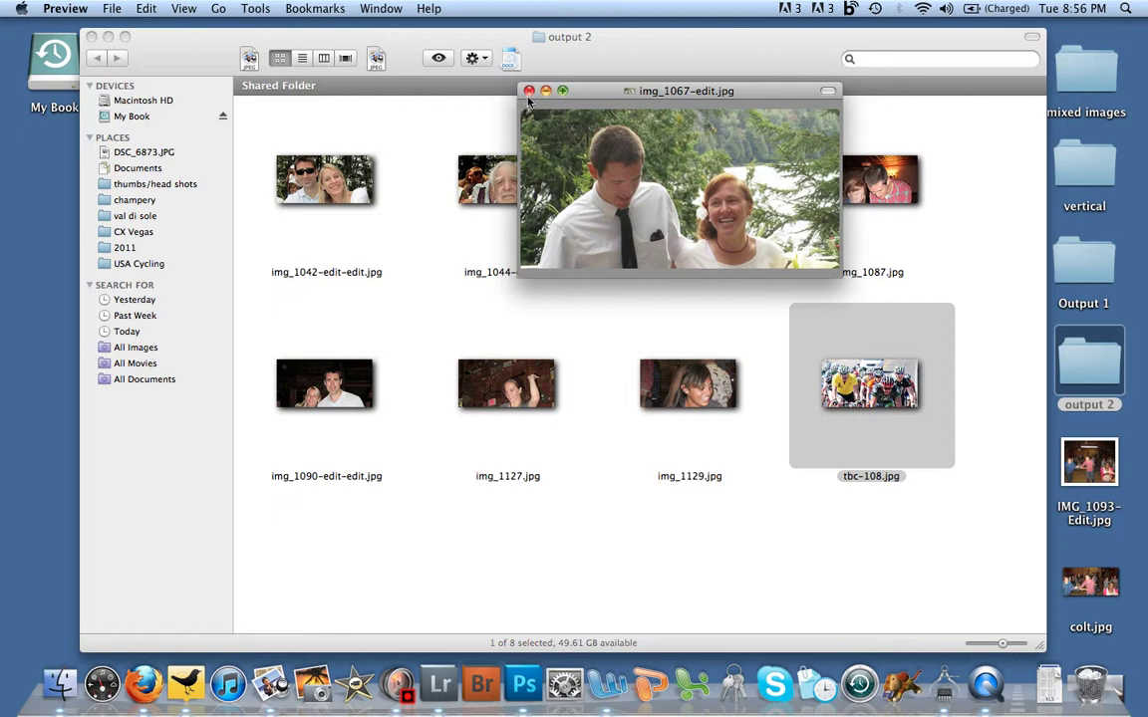
click(528, 93)
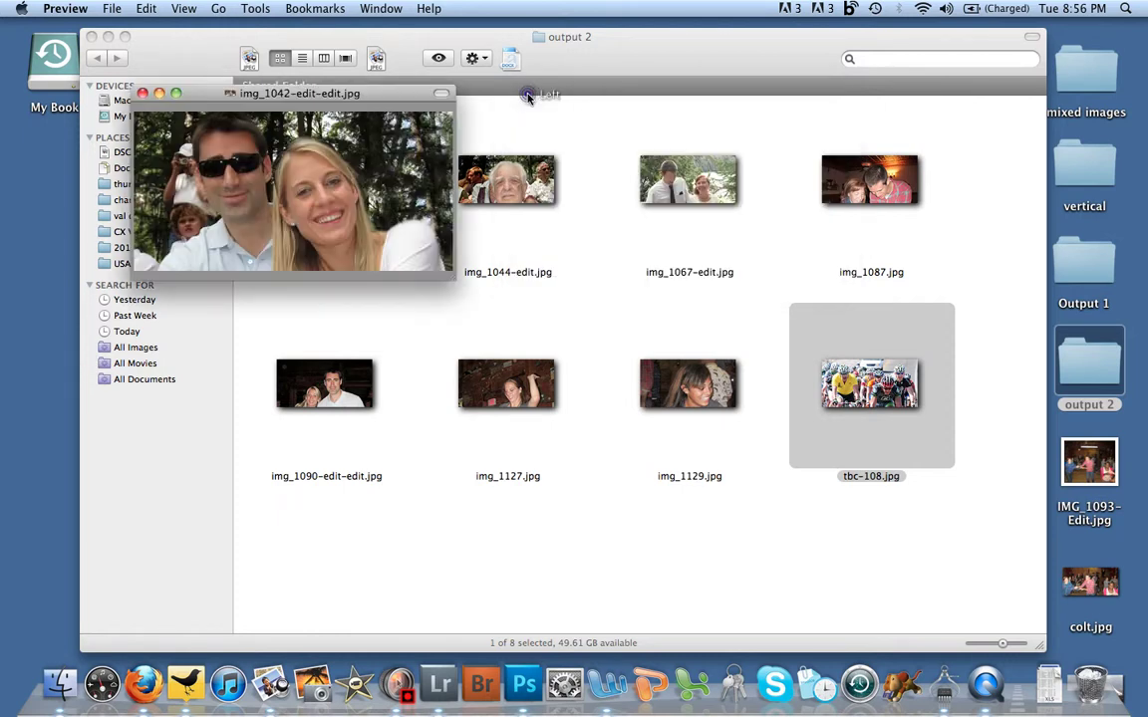
click(142, 93)
click(90, 37)
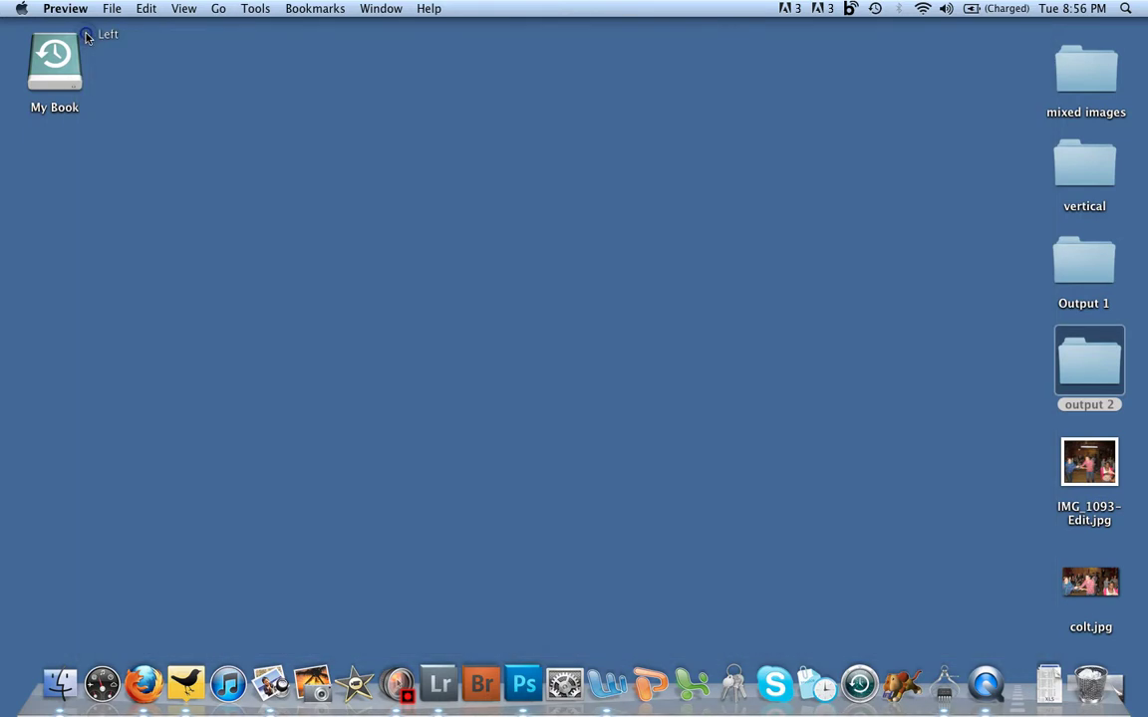
Switch to Photoshop, examine the Default Actions set with the vertical crop set collapsed, and hide Photoshop.
click(515, 687)
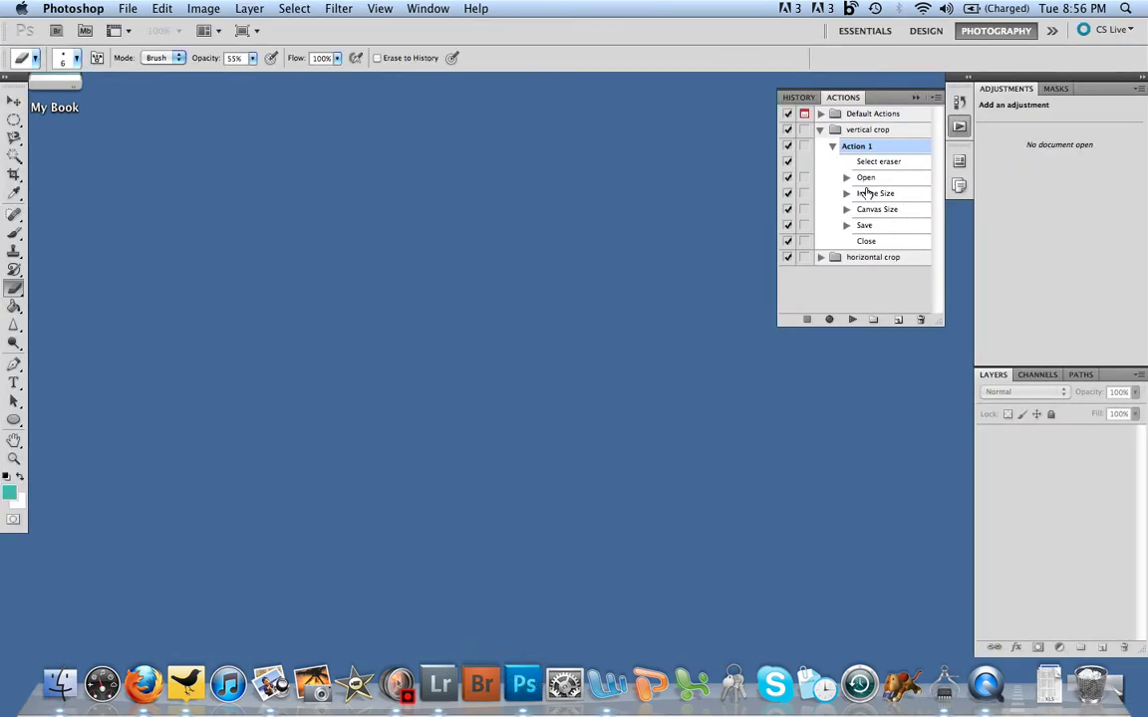
click(821, 131)
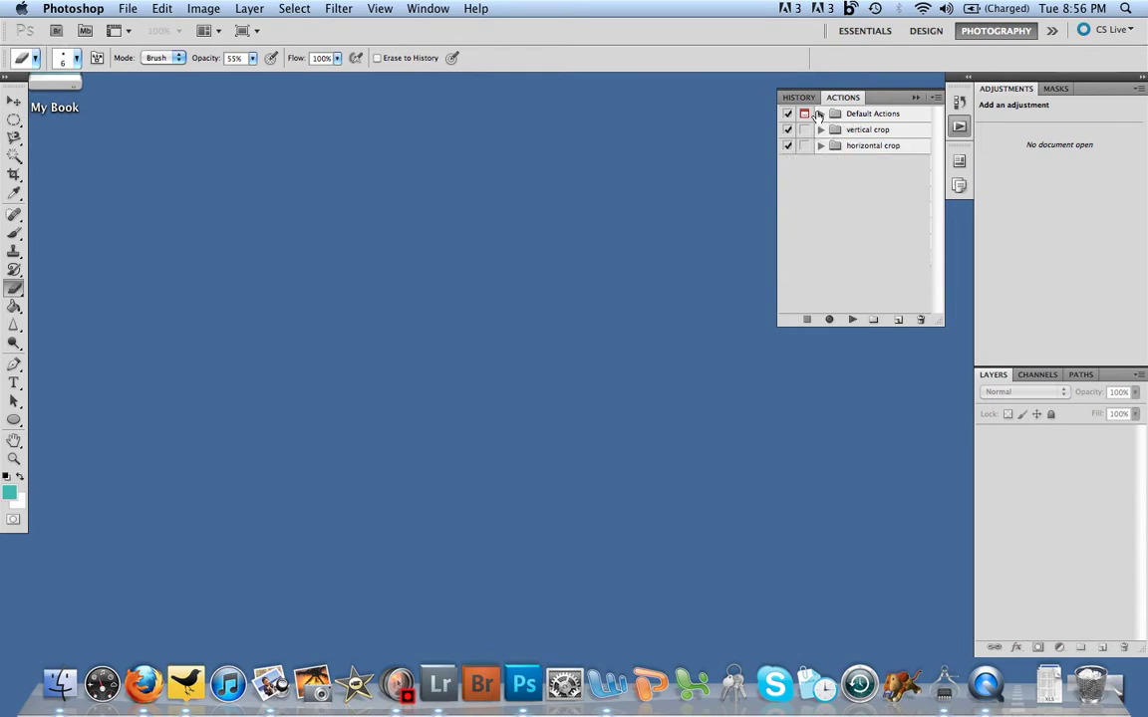
click(819, 115)
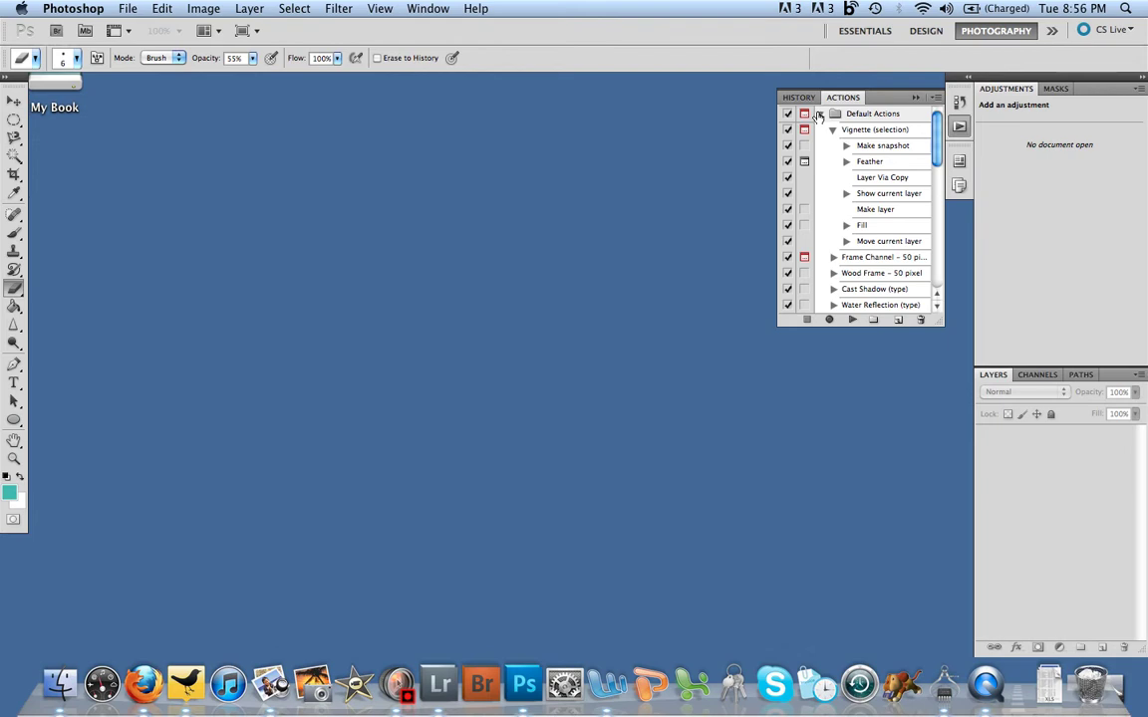
click(819, 115)
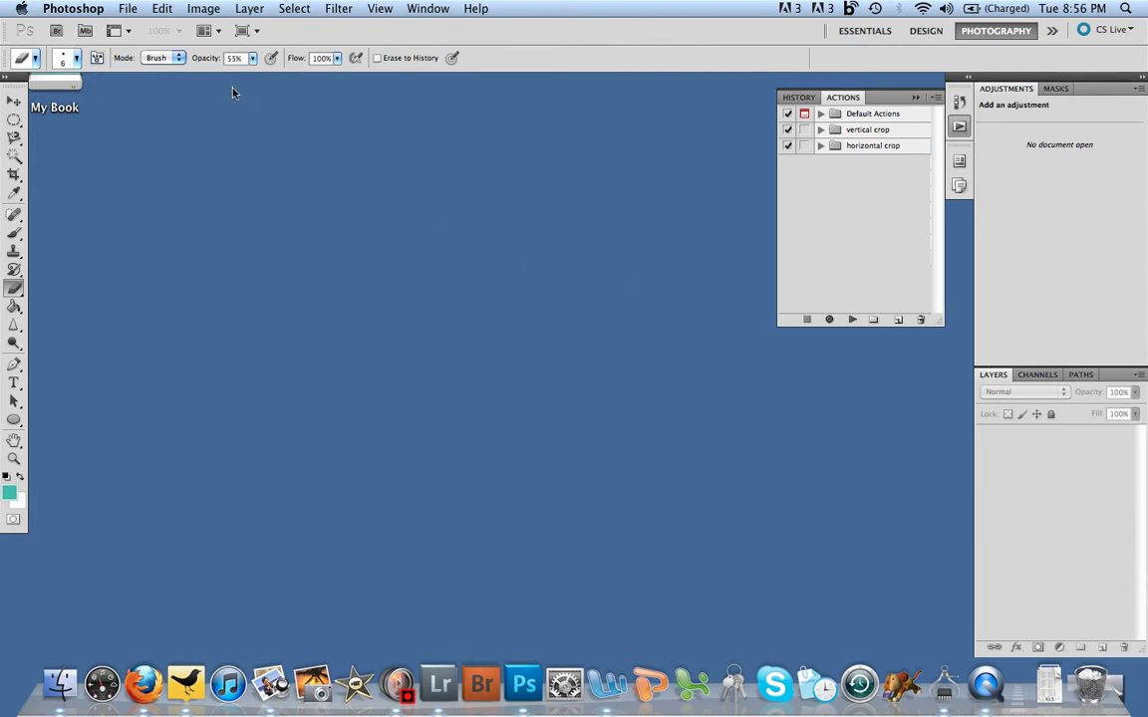
click(75, 10)
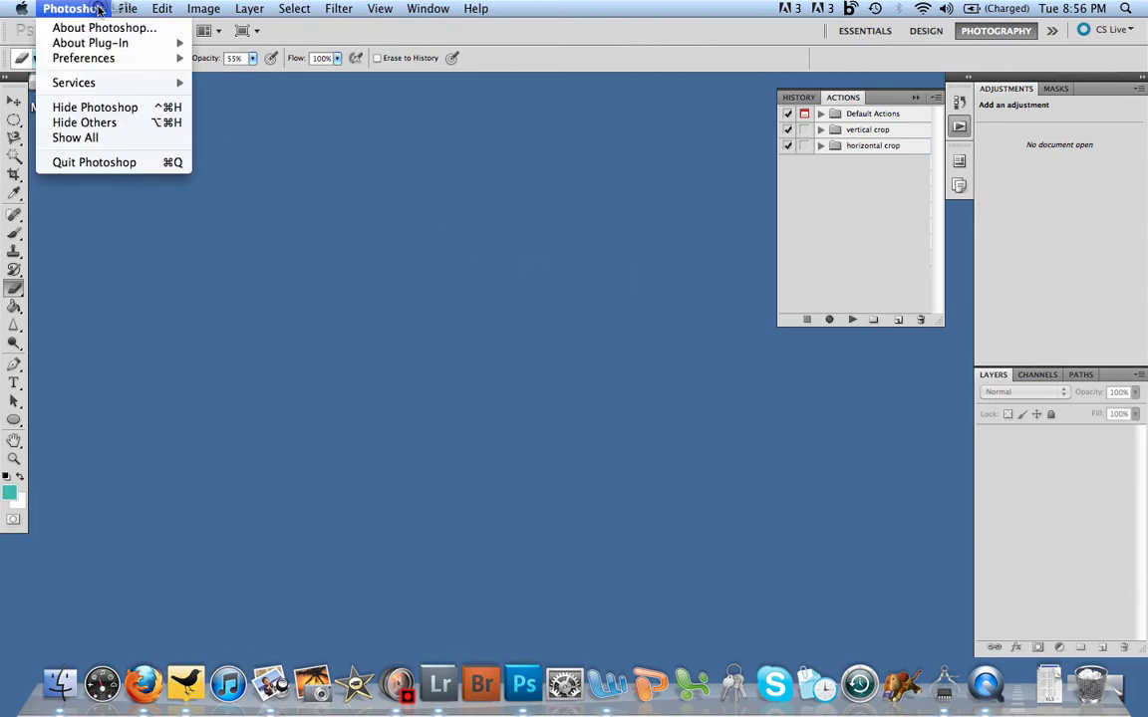
click(111, 106)
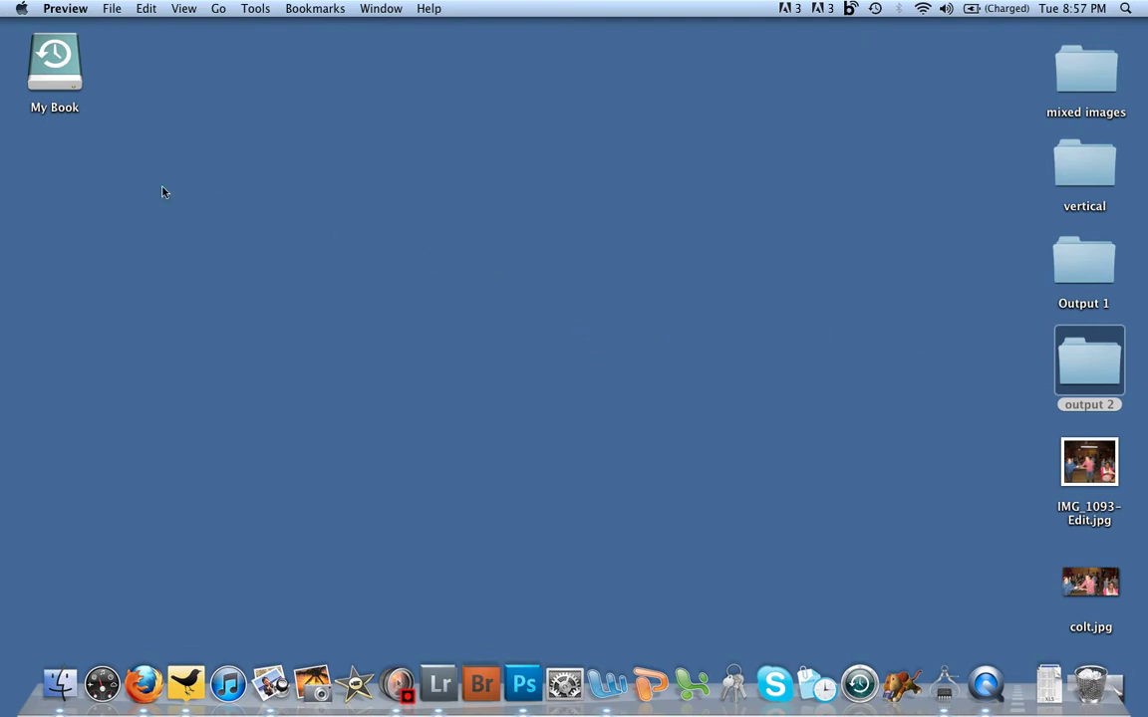
click(394, 684)
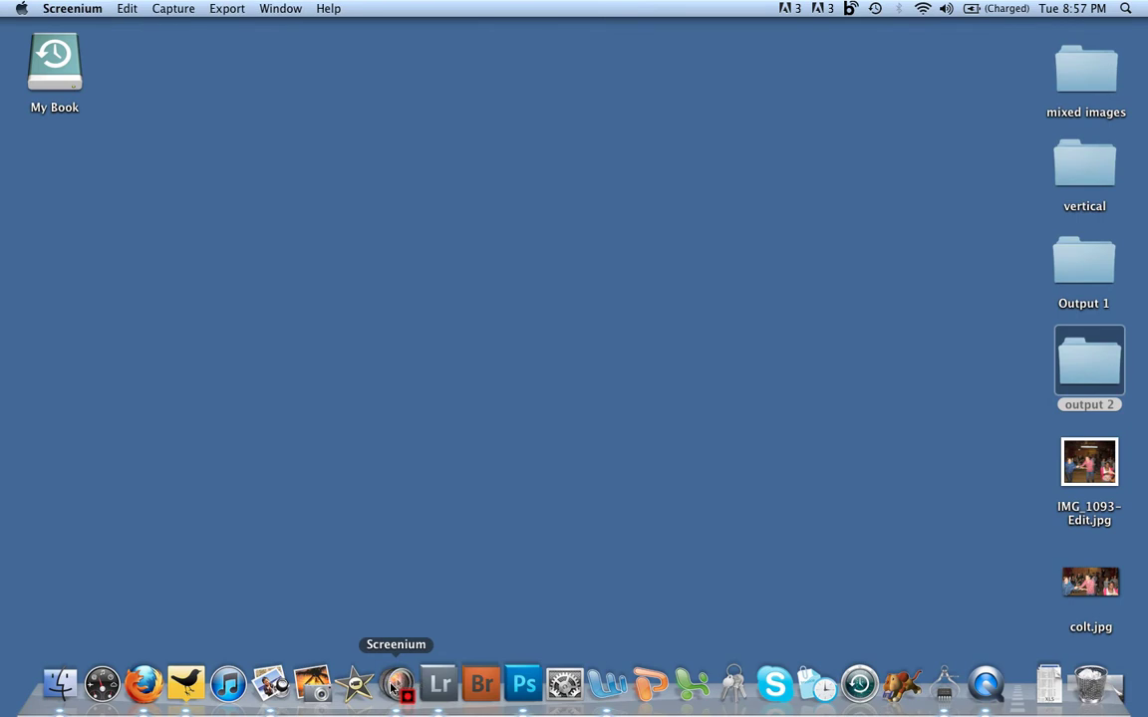
click(180, 9)
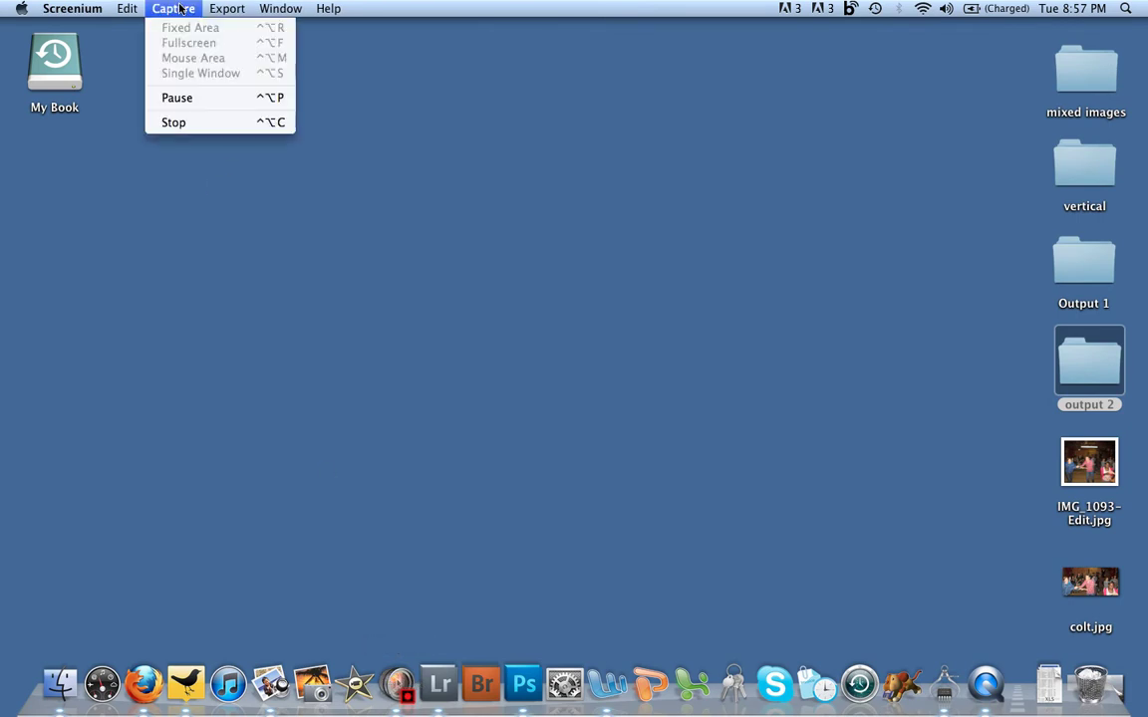